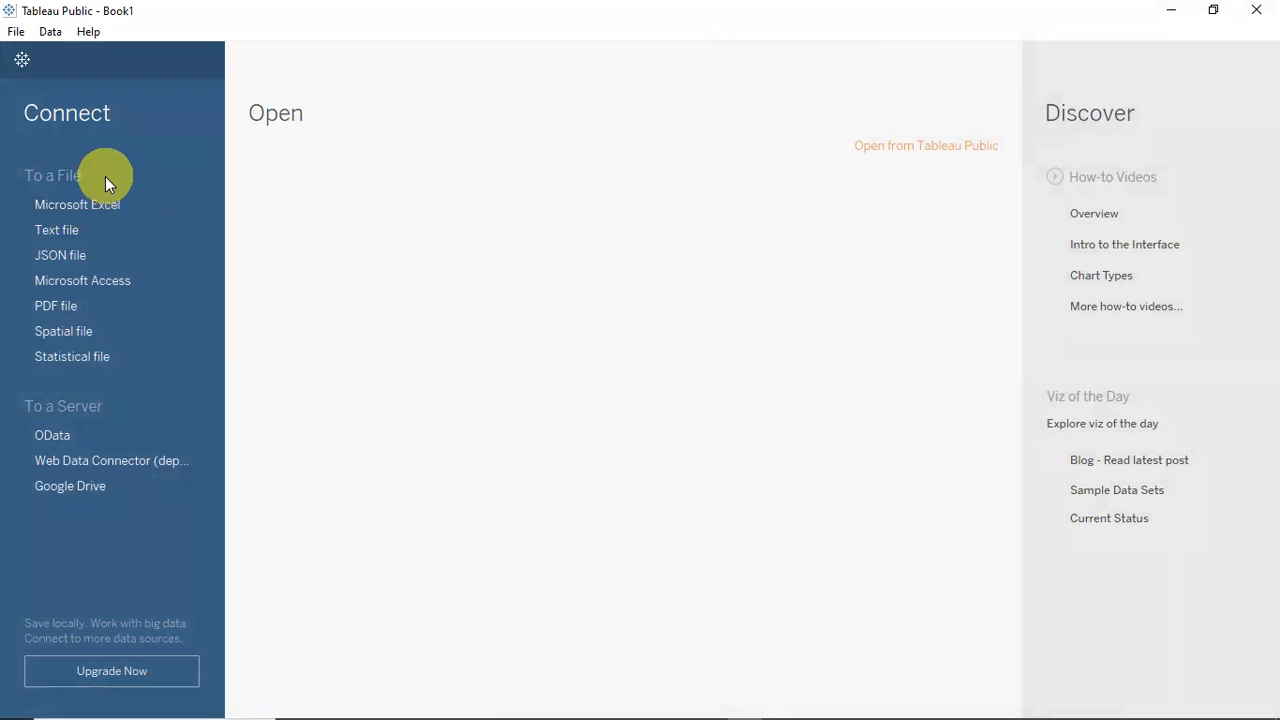
Connect to the Microsoft Excel workbook Superstore Data.xlsx in the Tableau for Beginners - Connecting to Data Sources folder.
click(88, 204)
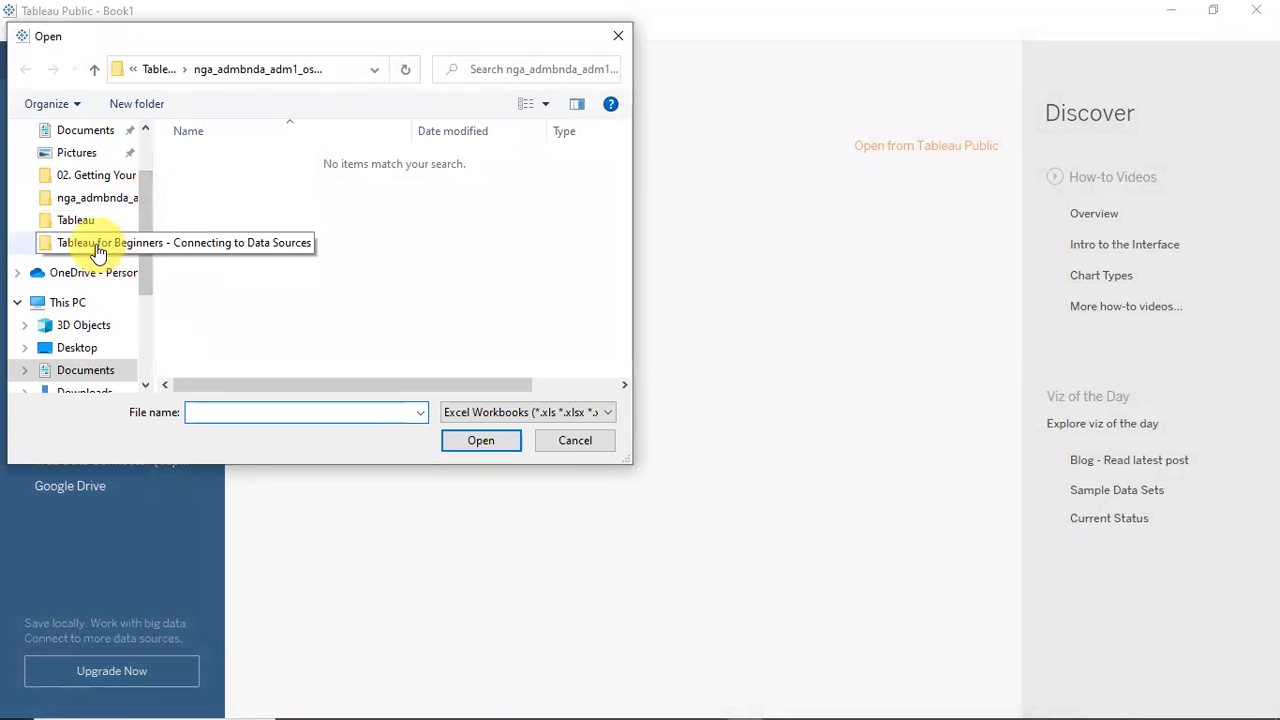
click(97, 246)
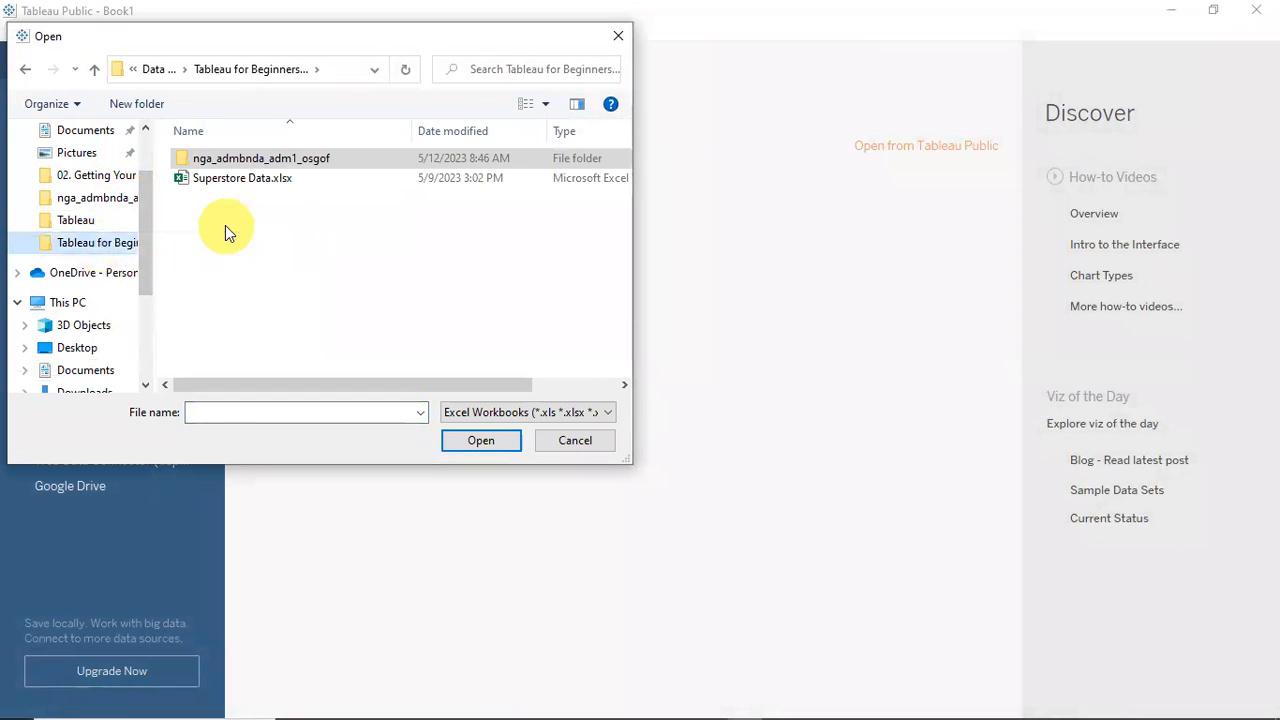
click(260, 182)
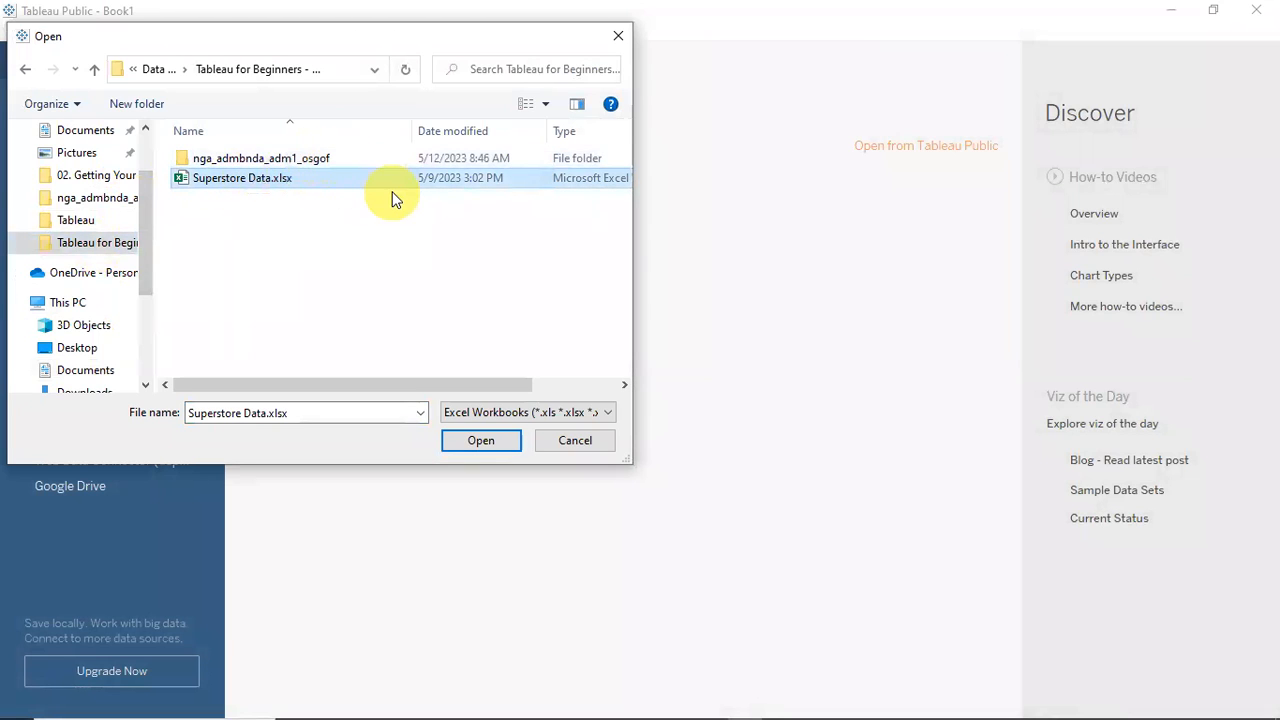
click(489, 442)
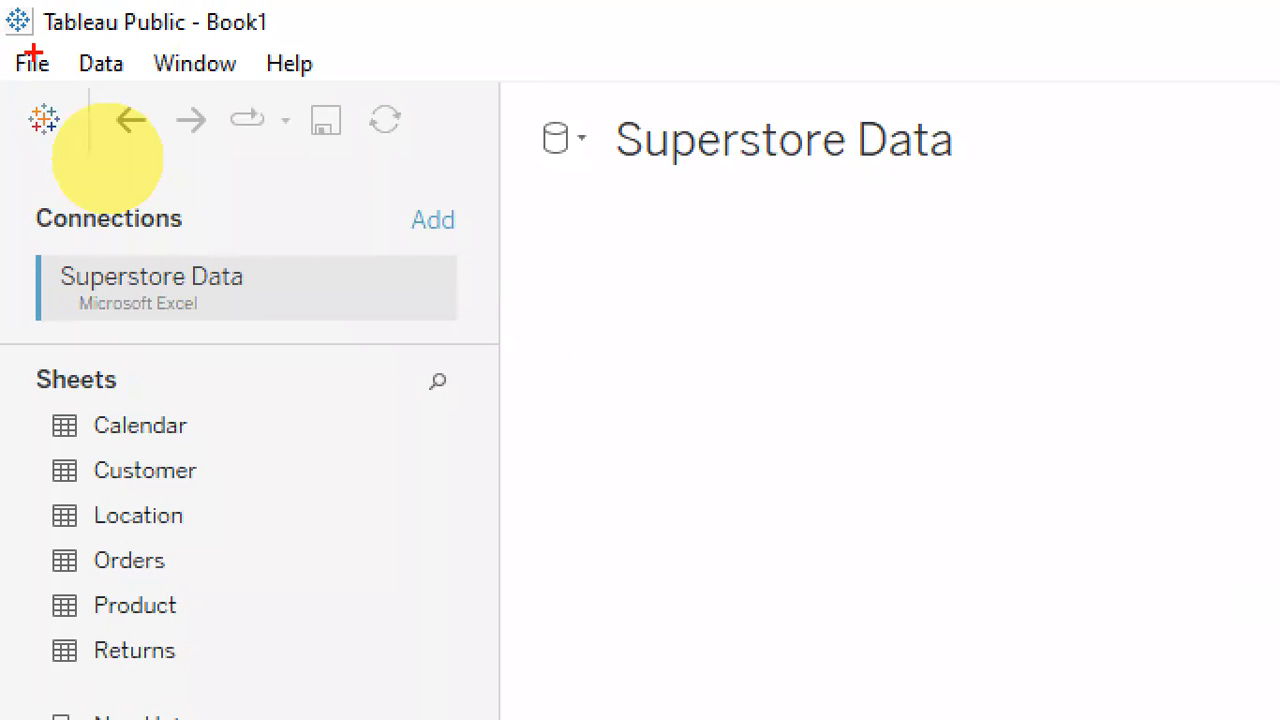
mouse_move(12, 46)
mouse_down()
mouse_move(366, 80)
mouse_move(355, 82)
mouse_up()
mouse_move(112, 92)
mouse_down()
mouse_move(289, 141)
mouse_move(446, 162)
mouse_move(440, 148)
mouse_up()
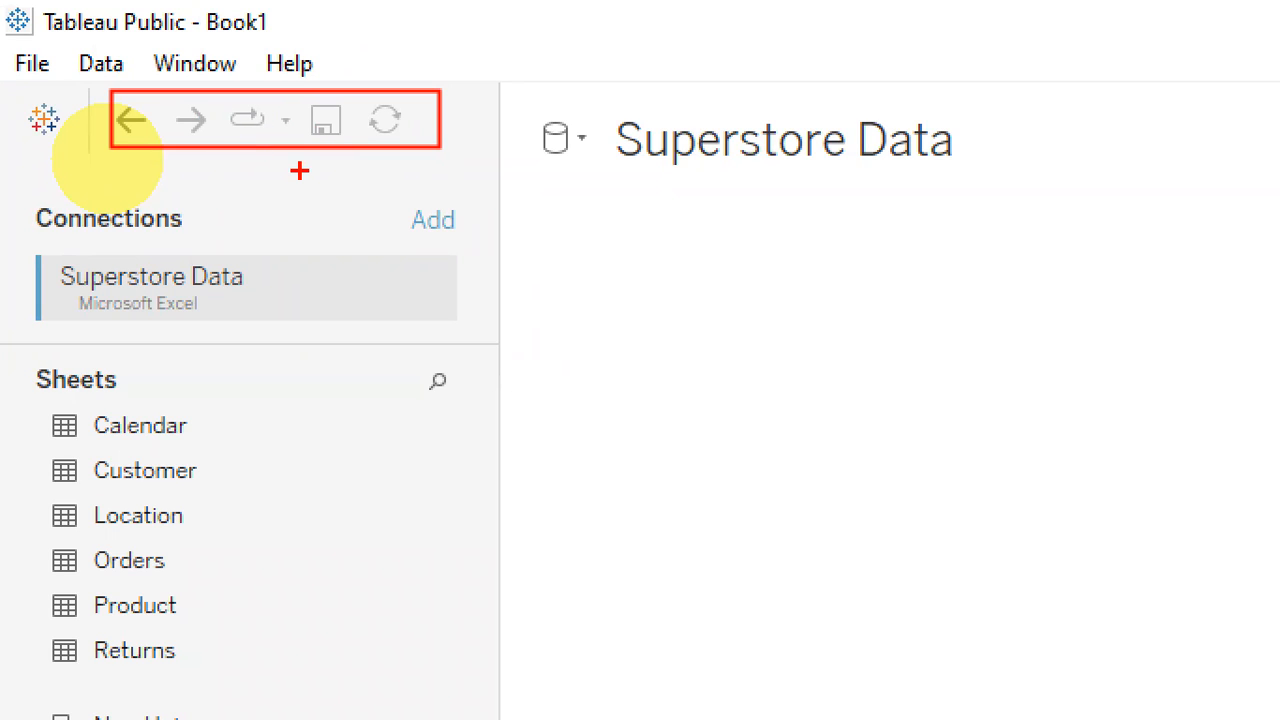
key(e)
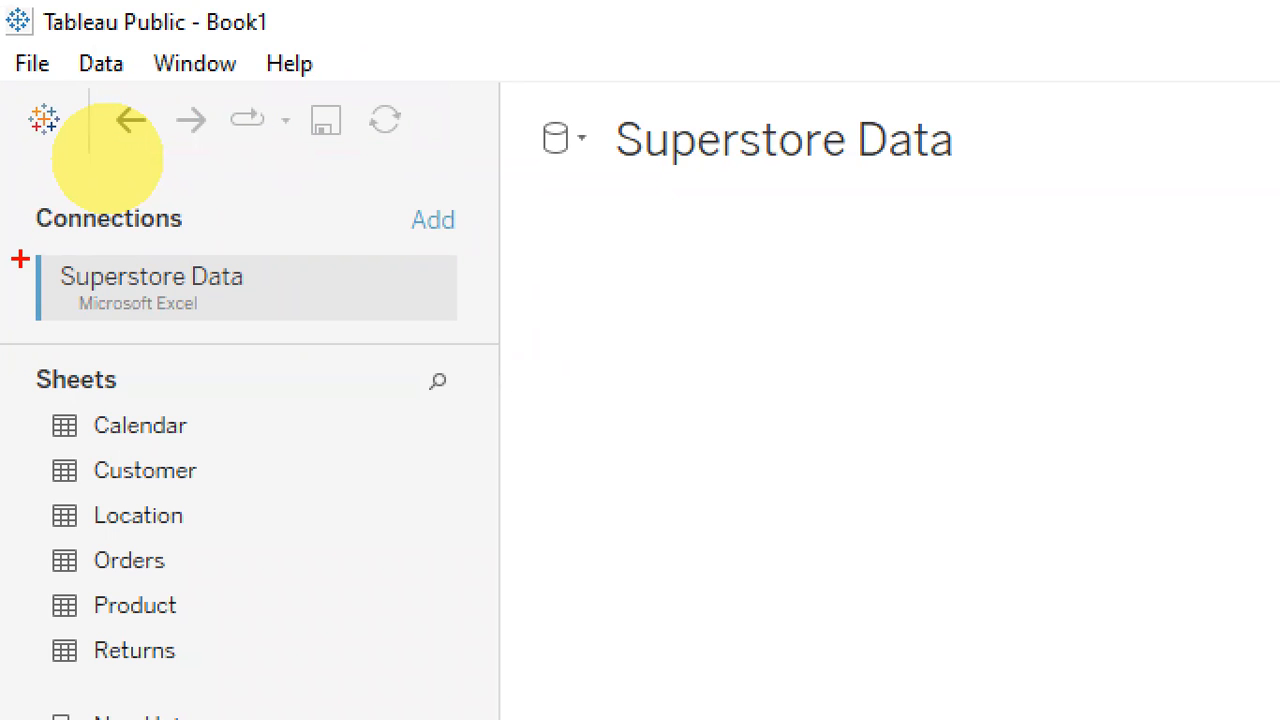
mouse_move(29, 238)
mouse_down()
mouse_move(380, 334)
mouse_move(517, 334)
mouse_move(484, 337)
mouse_up()
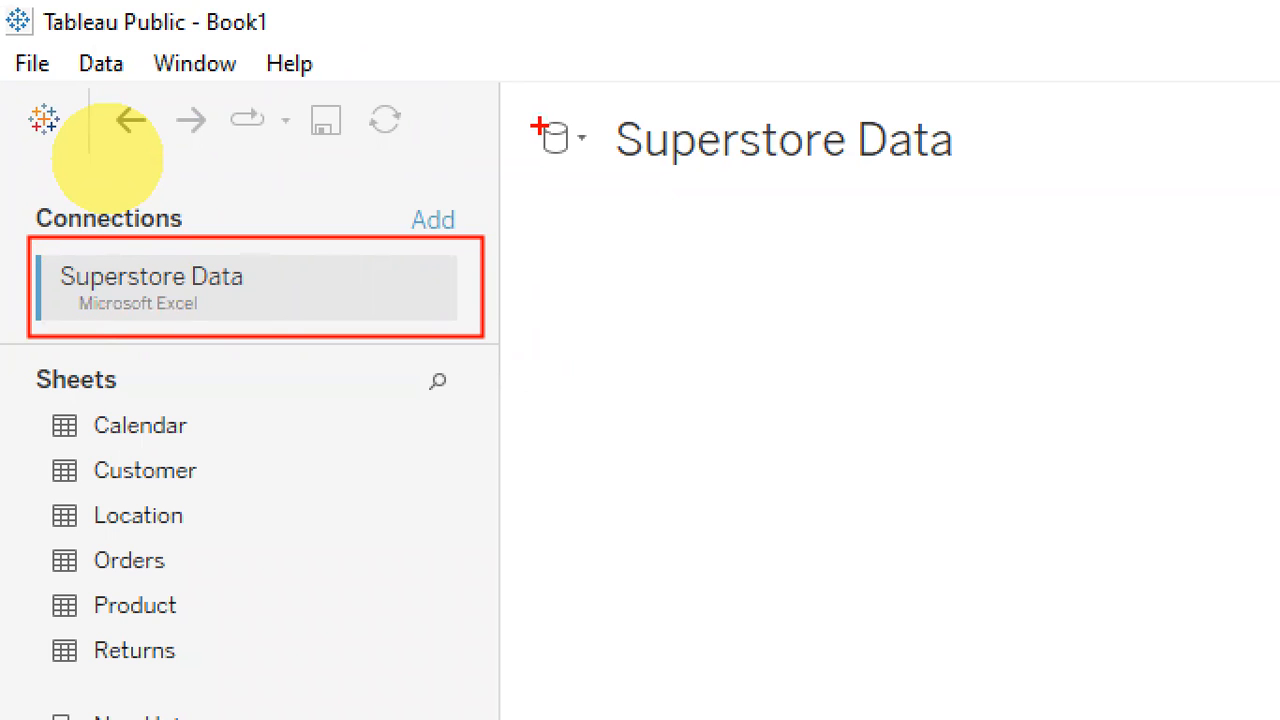
mouse_move(531, 108)
mouse_down()
mouse_move(886, 189)
mouse_move(993, 187)
mouse_up()
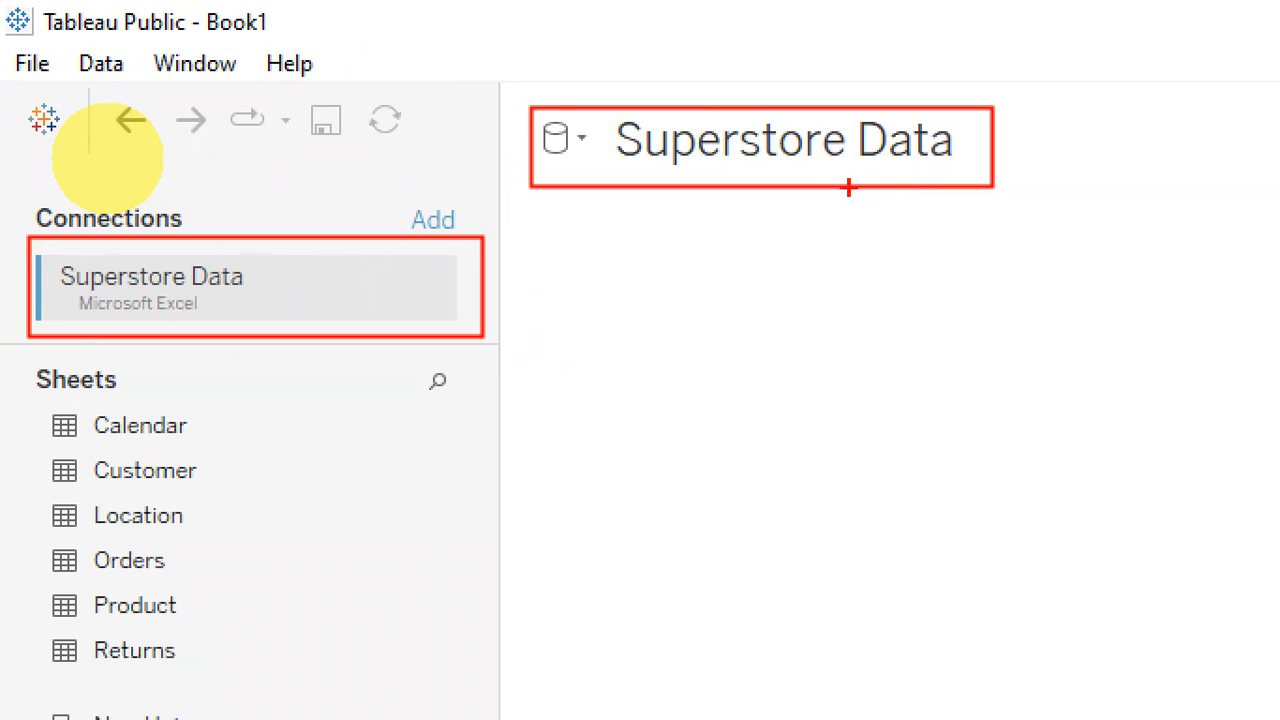
key(Escape)
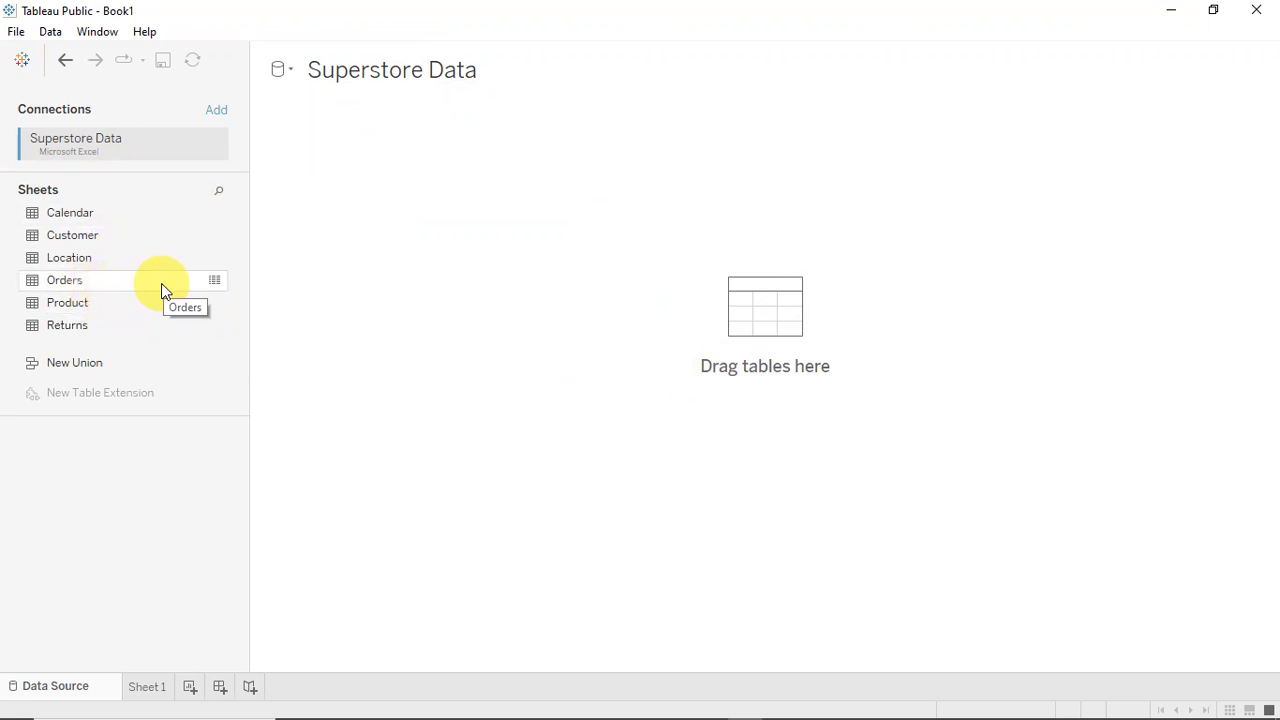
View the data of the Orders sheet in a widened window, examine its columns across, and close it.
click(216, 283)
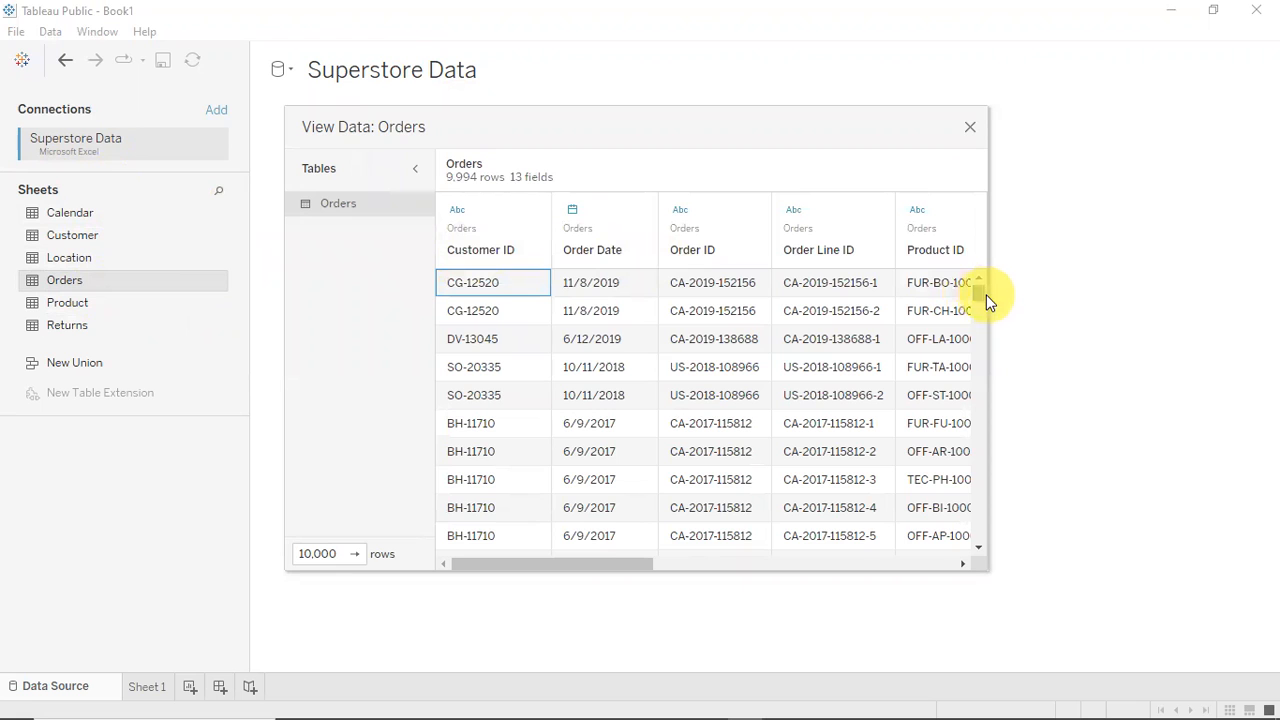
drag(988, 300, 1266, 310)
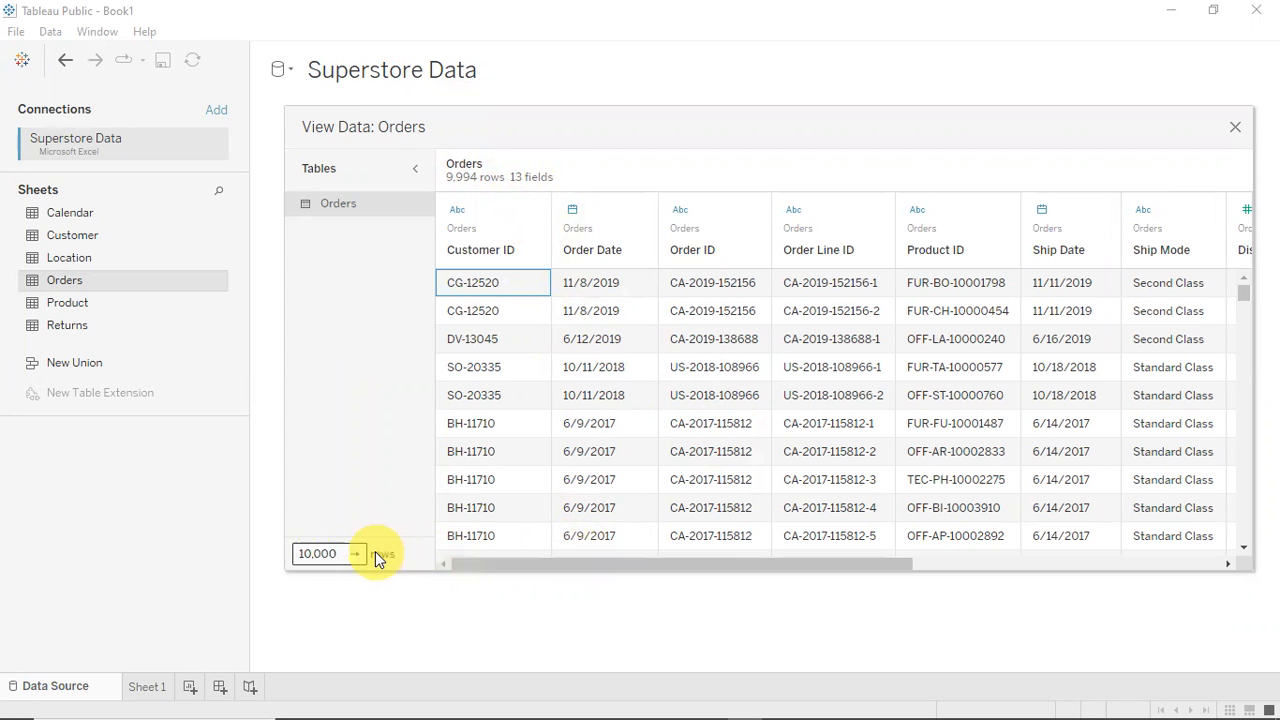
drag(506, 564, 815, 563)
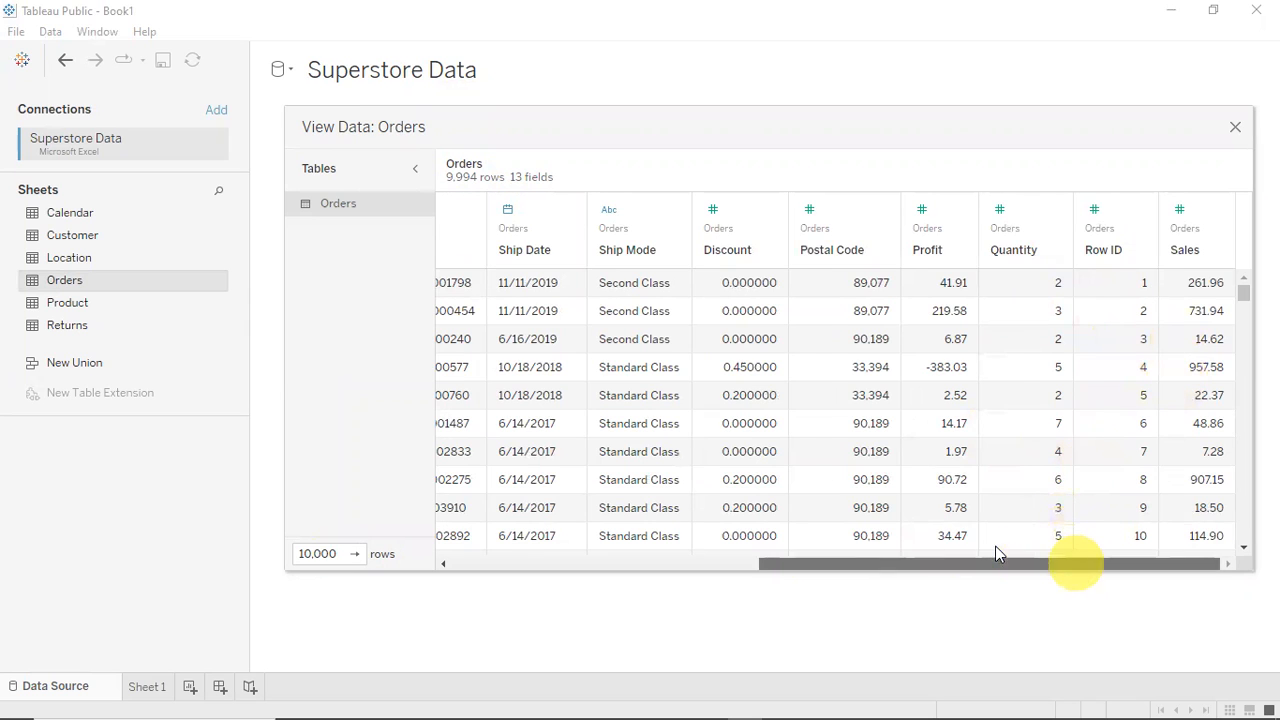
drag(1077, 563, 995, 563)
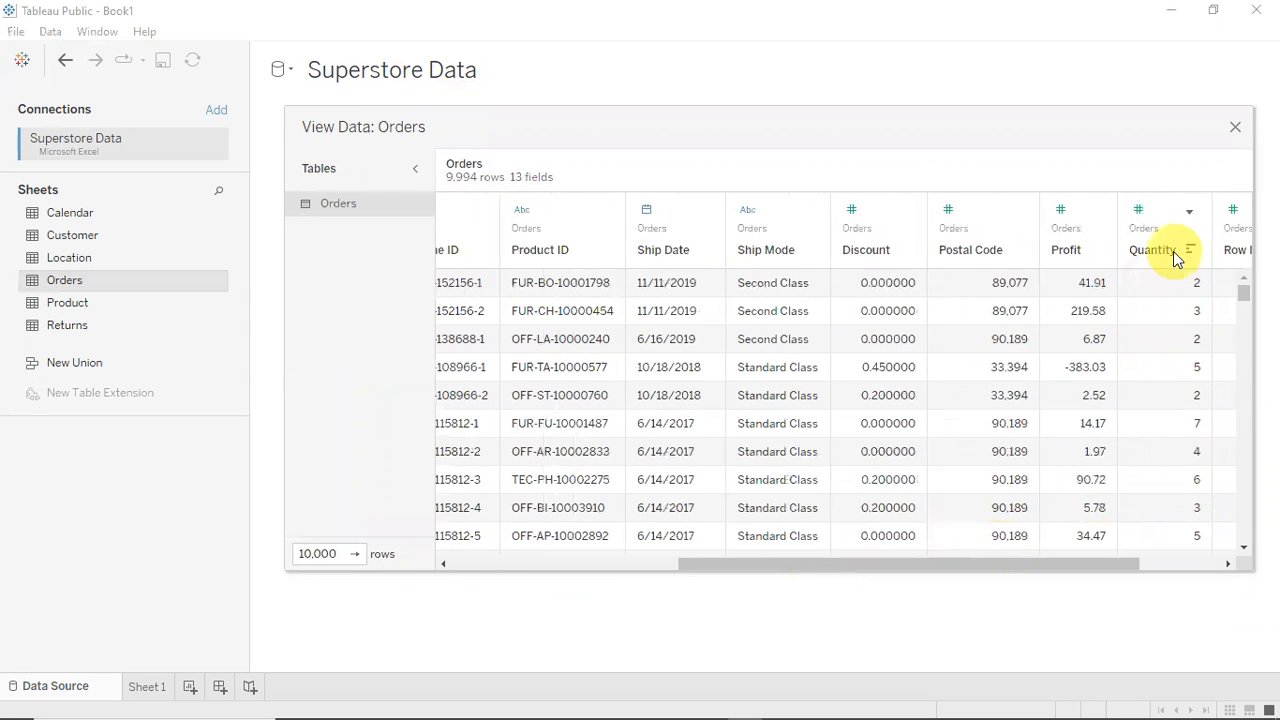
click(1236, 130)
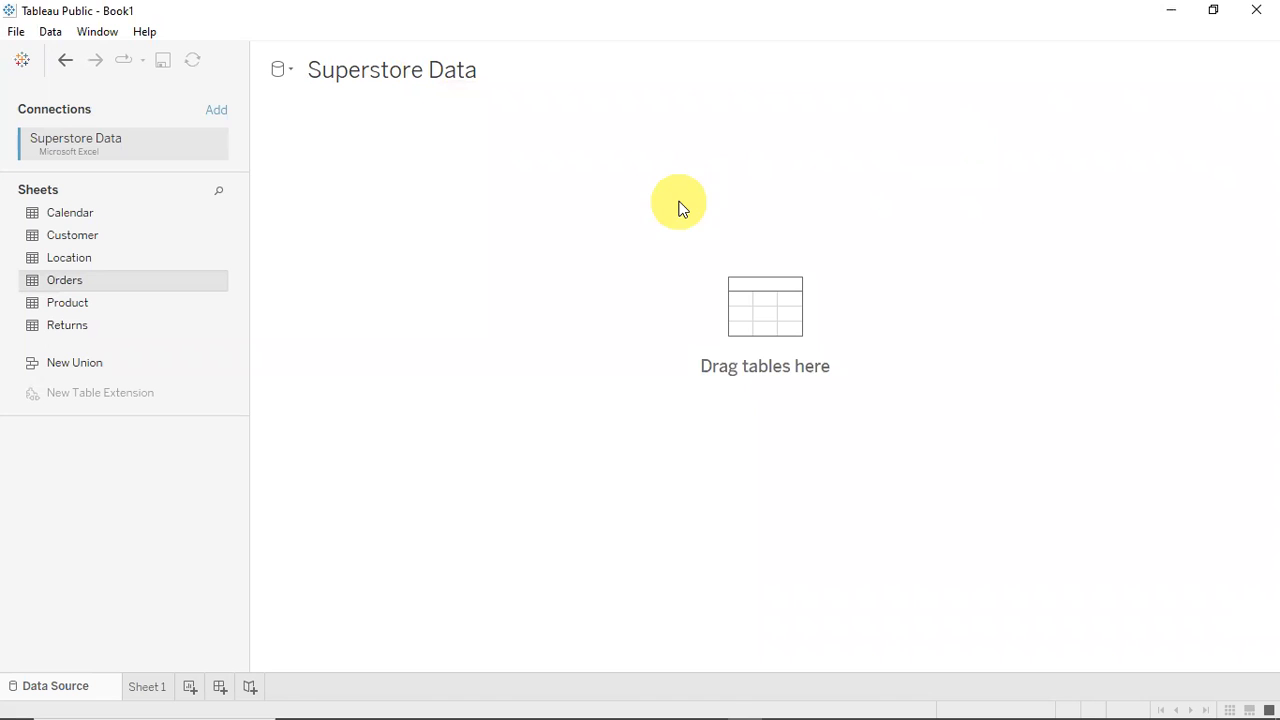
Add the Orders sheet to the canvas, enlarge the details pane, and load the data preview to review its fields and rows.
drag(97, 287, 733, 302)
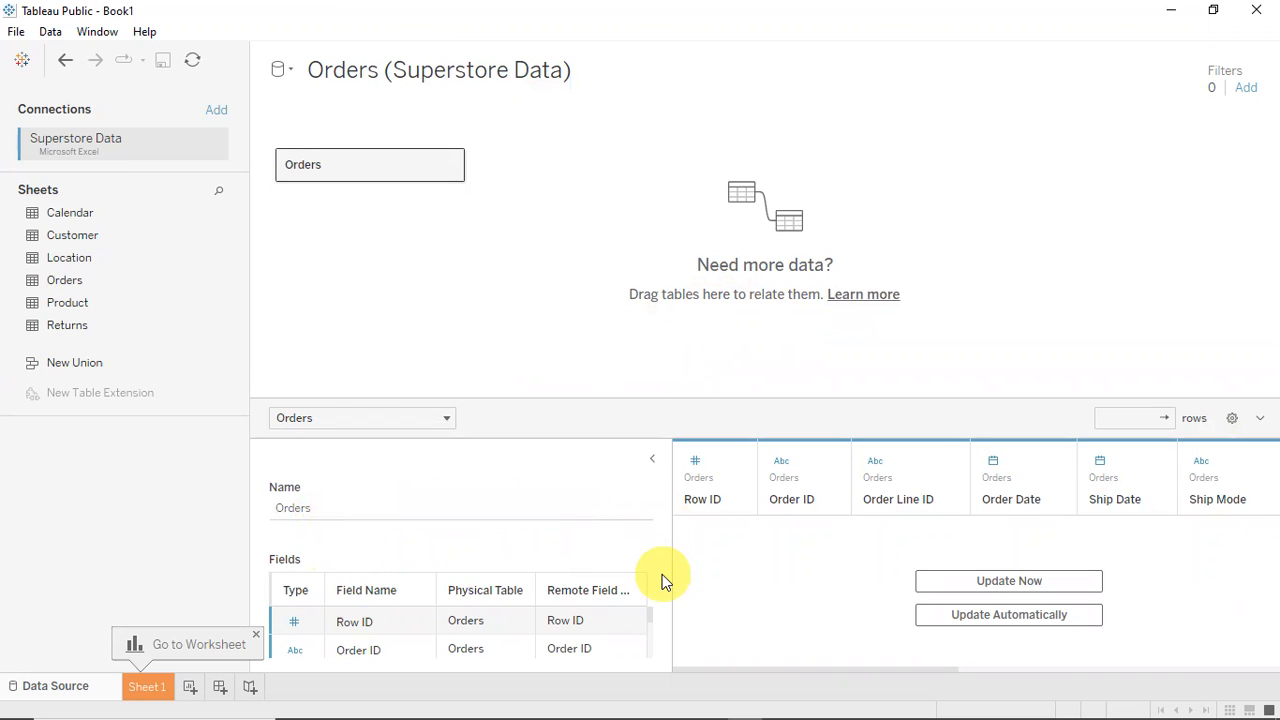
scroll(648, 617, down, 1)
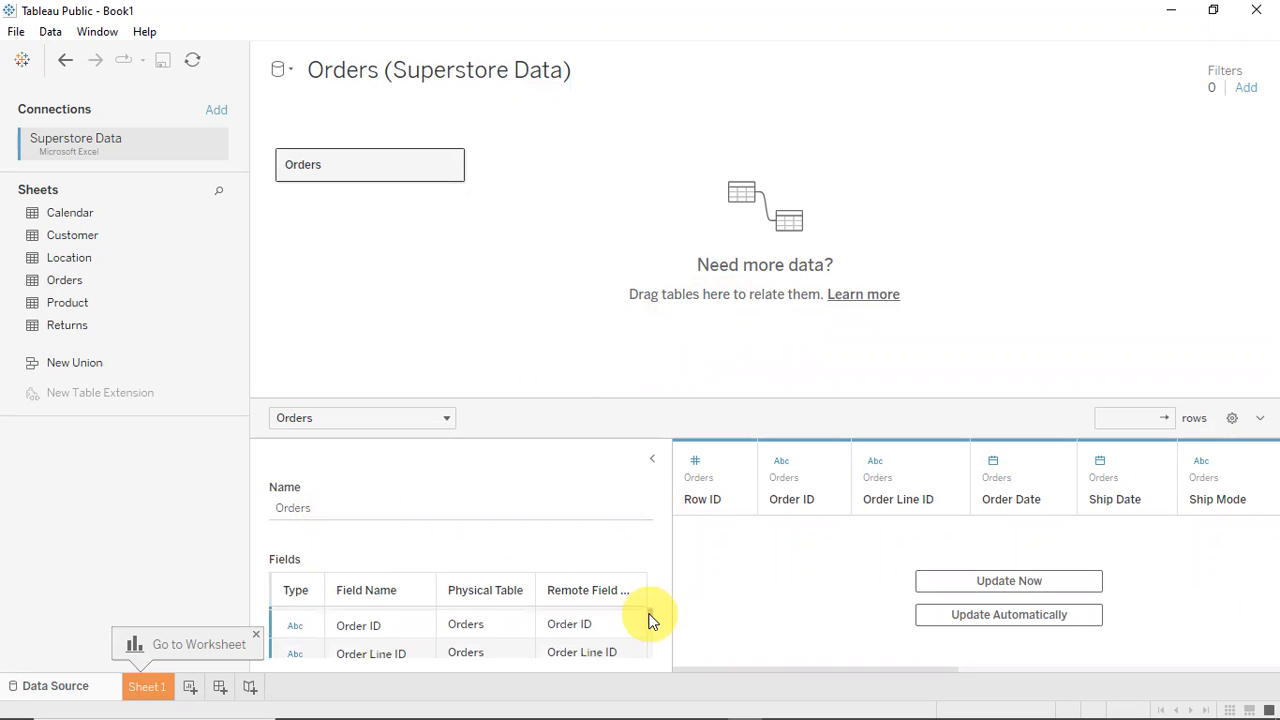
drag(523, 398, 516, 326)
scroll(650, 556, down, 1)
scroll(651, 560, up, 1)
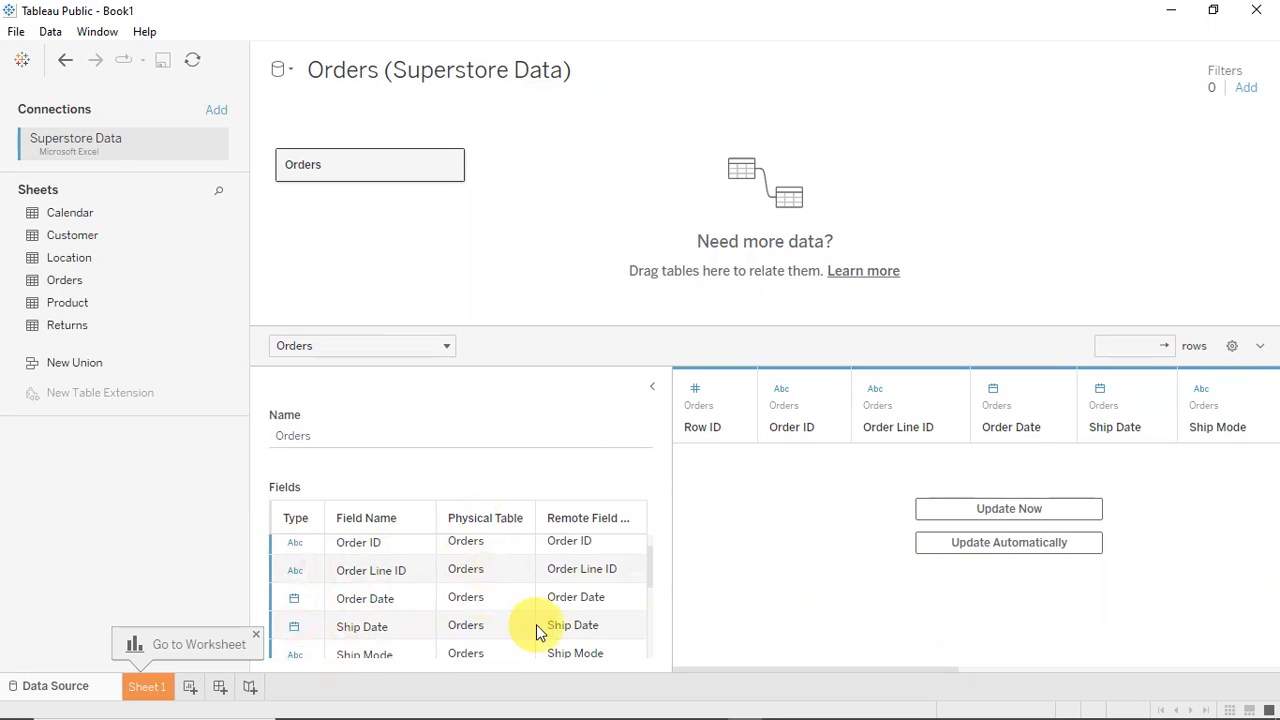
drag(651, 594, 657, 634)
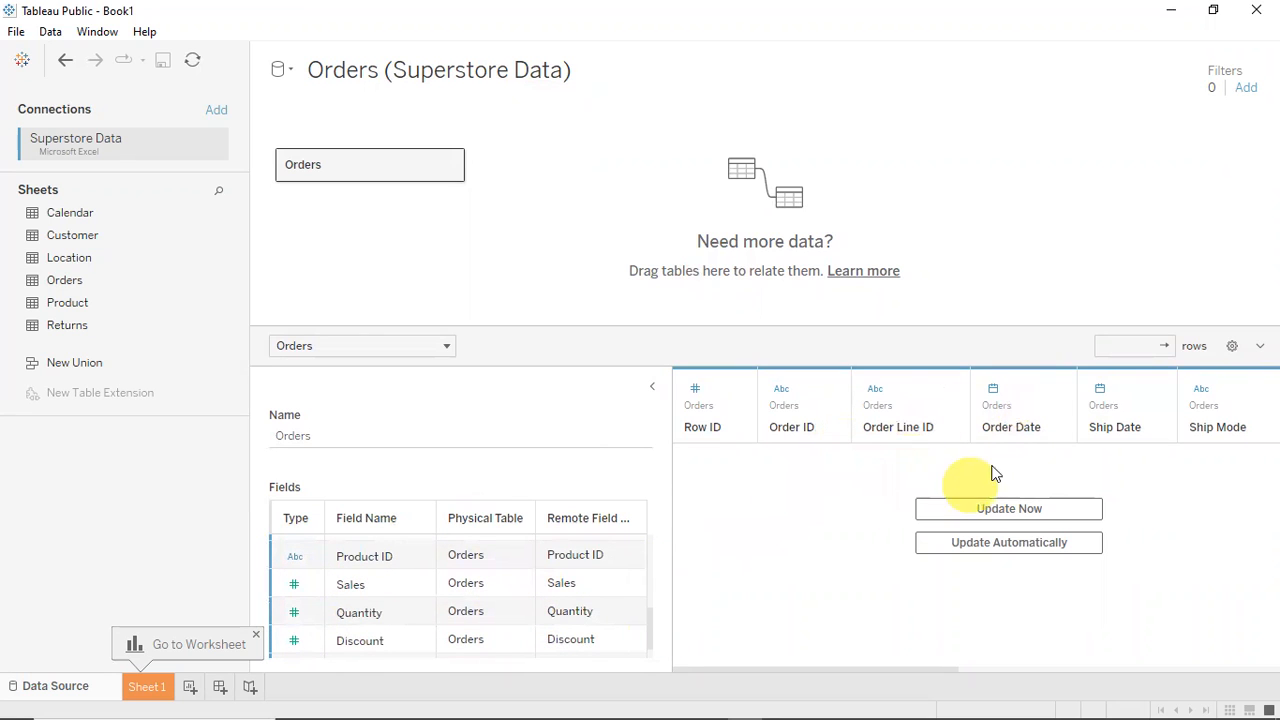
click(1006, 513)
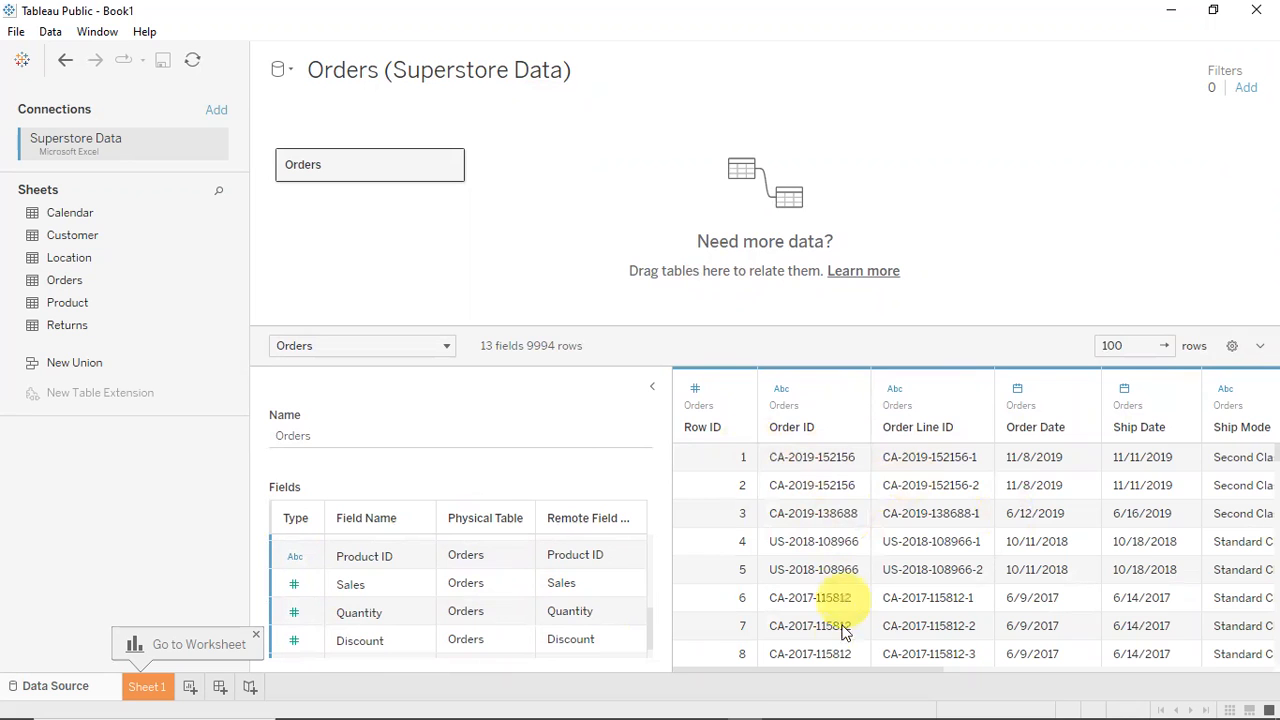
drag(862, 668, 1262, 655)
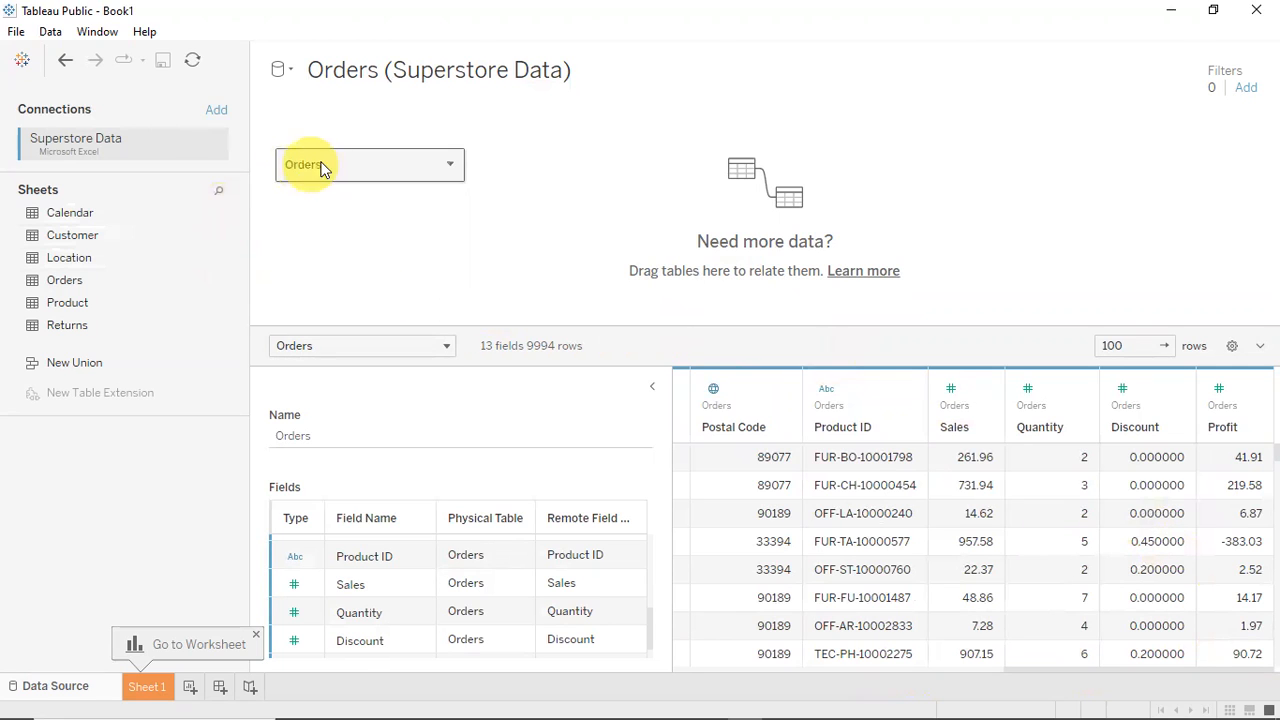
Remove the Orders table from the canvas and add the Product sheet in its place.
click(448, 164)
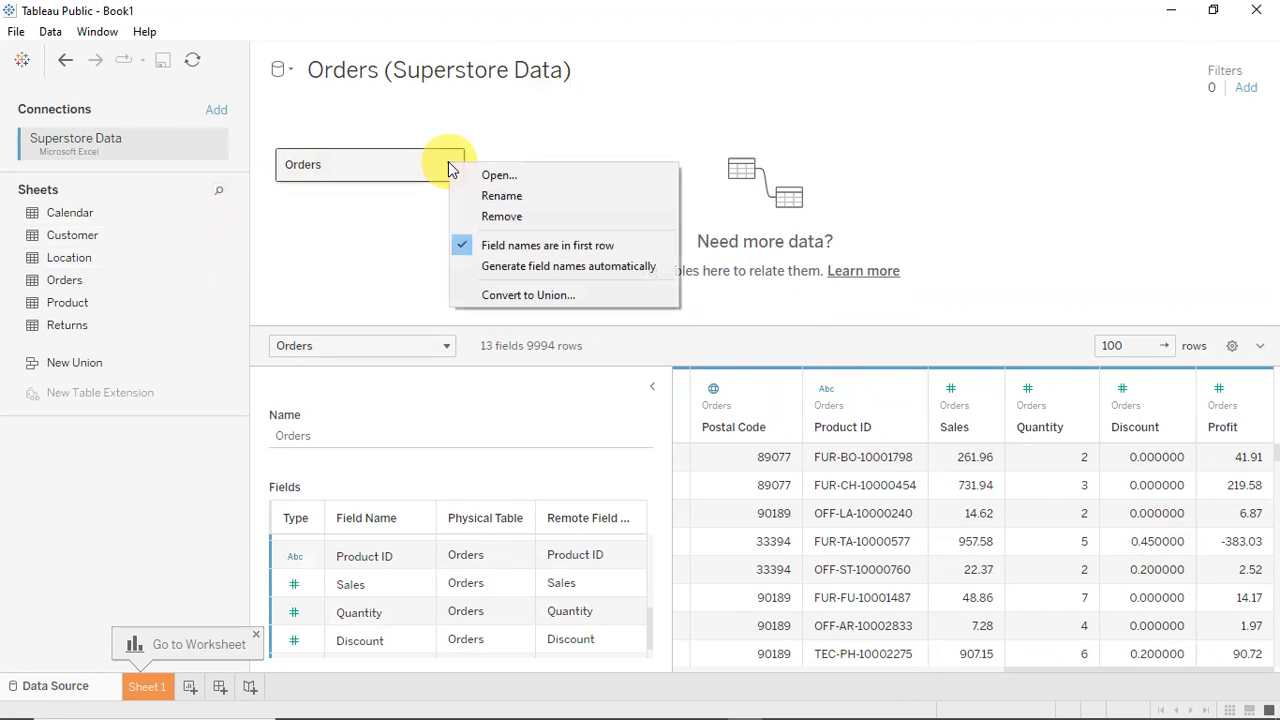
click(510, 214)
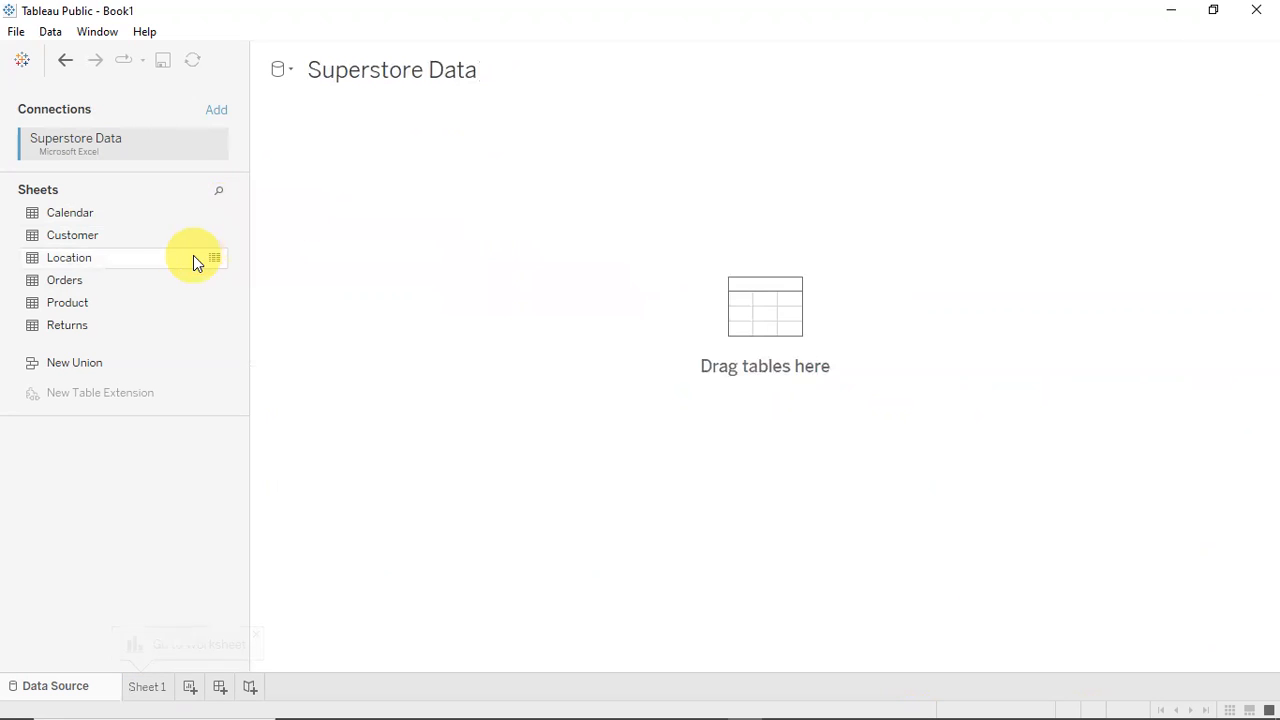
drag(88, 302, 474, 201)
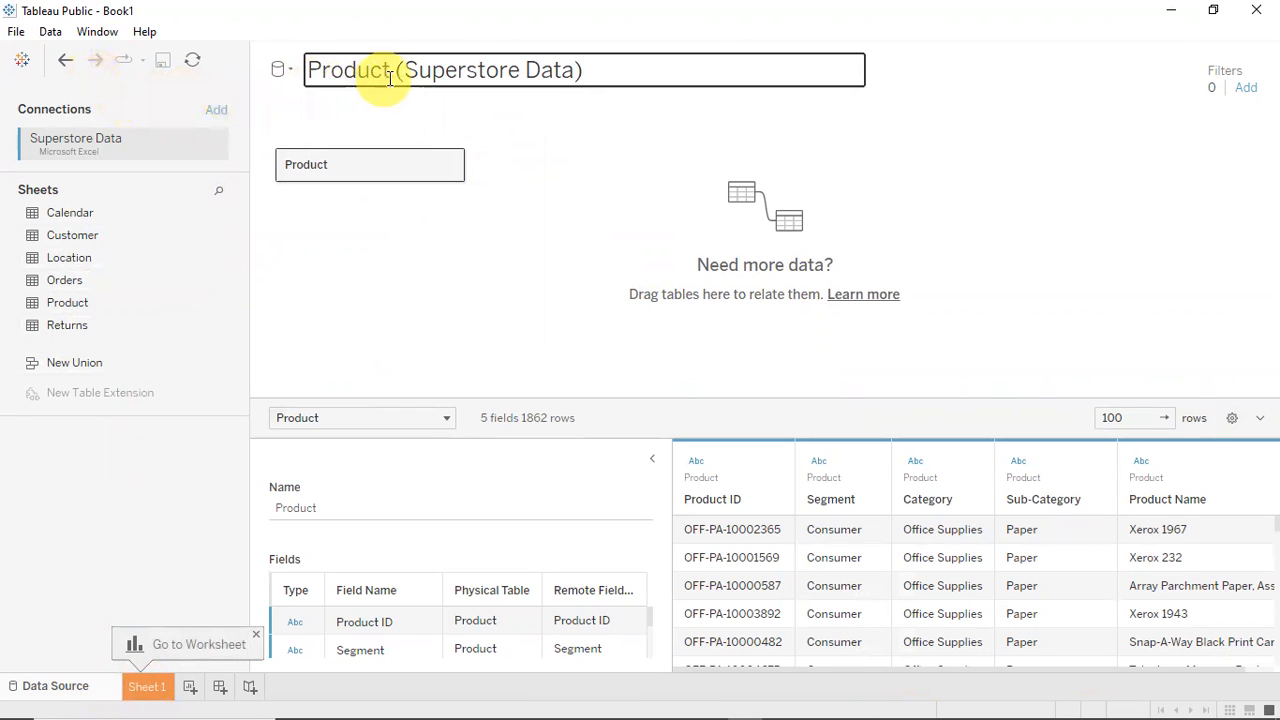
Rename the data source as Product Table.
double_click(425, 71)
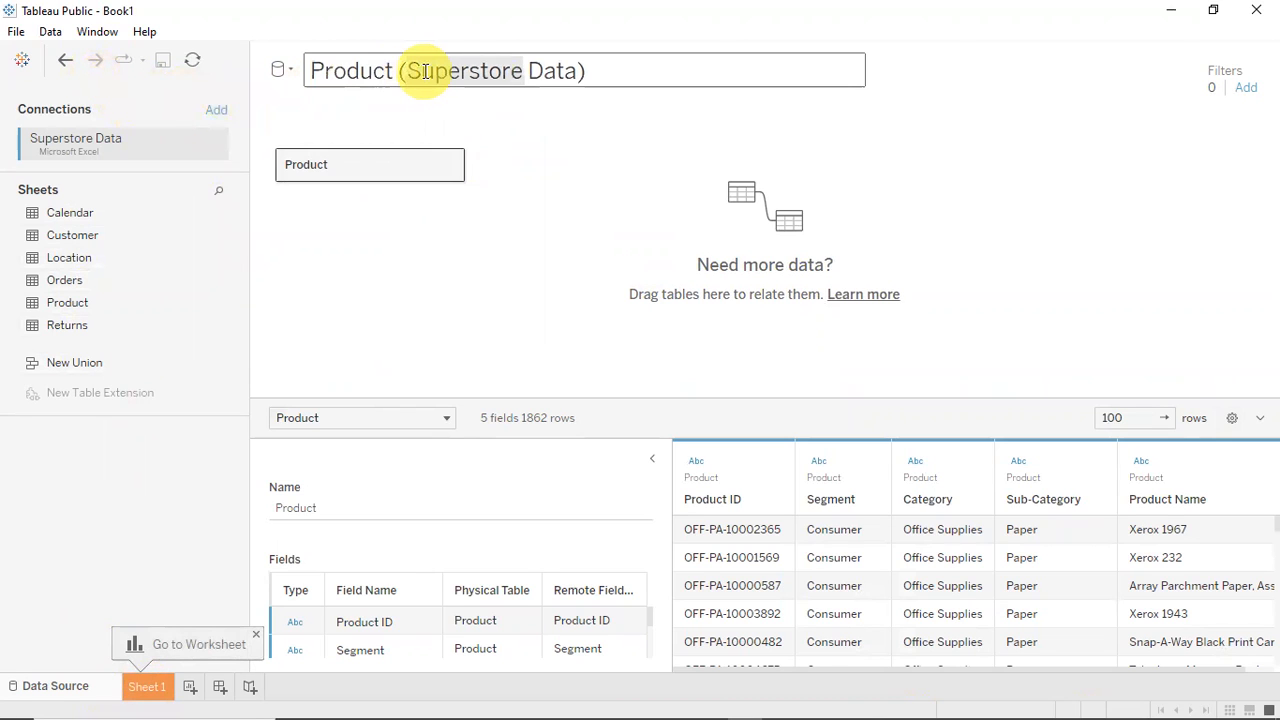
key(ctrl+a)
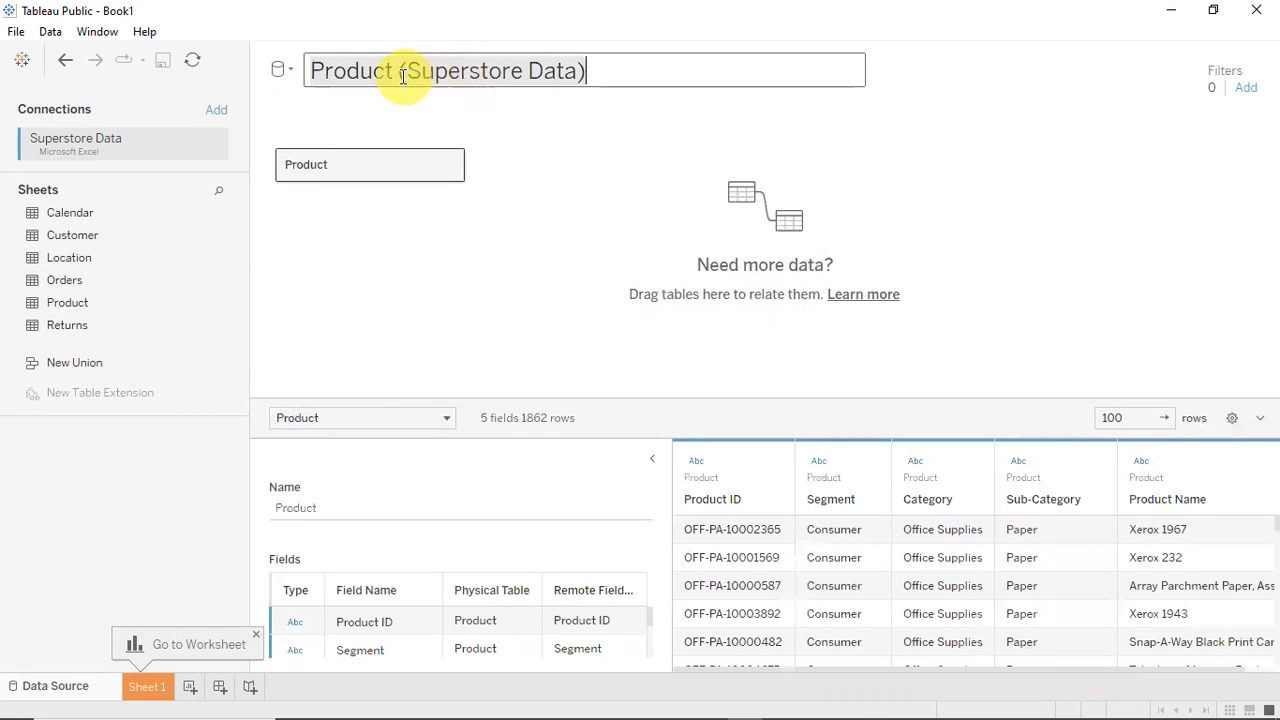
text(Product)
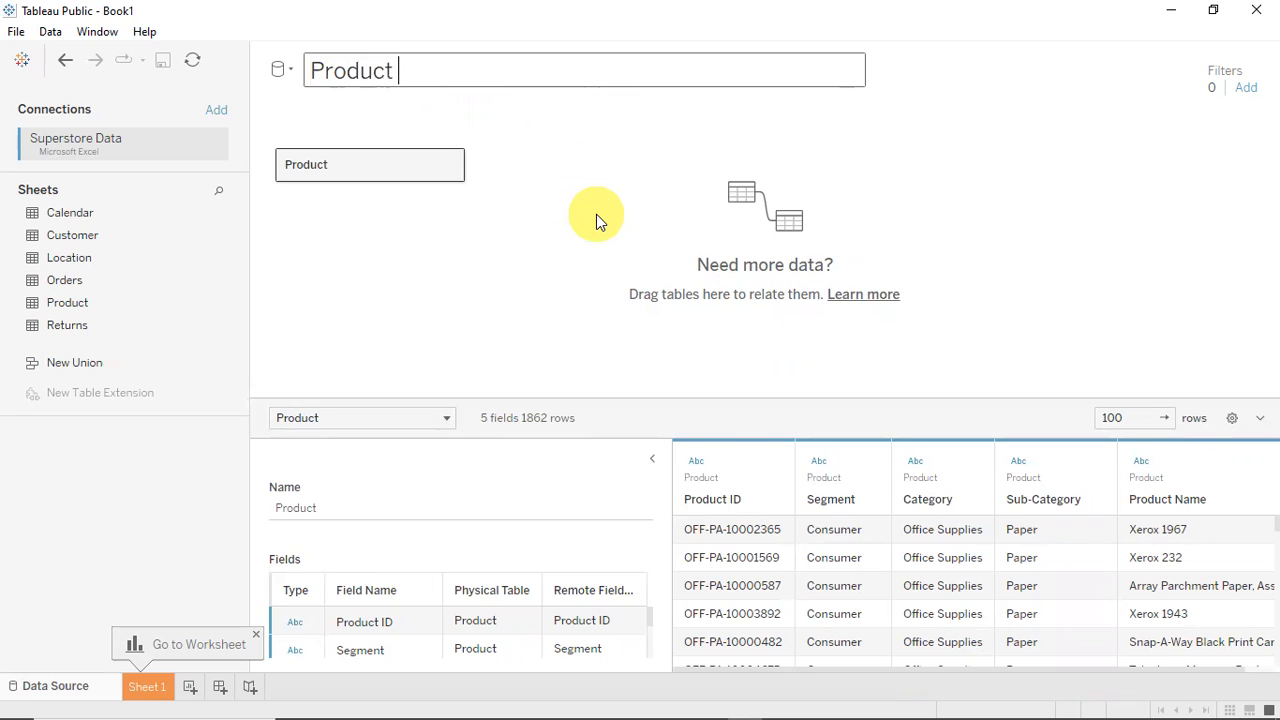
text(le)
key(Return)
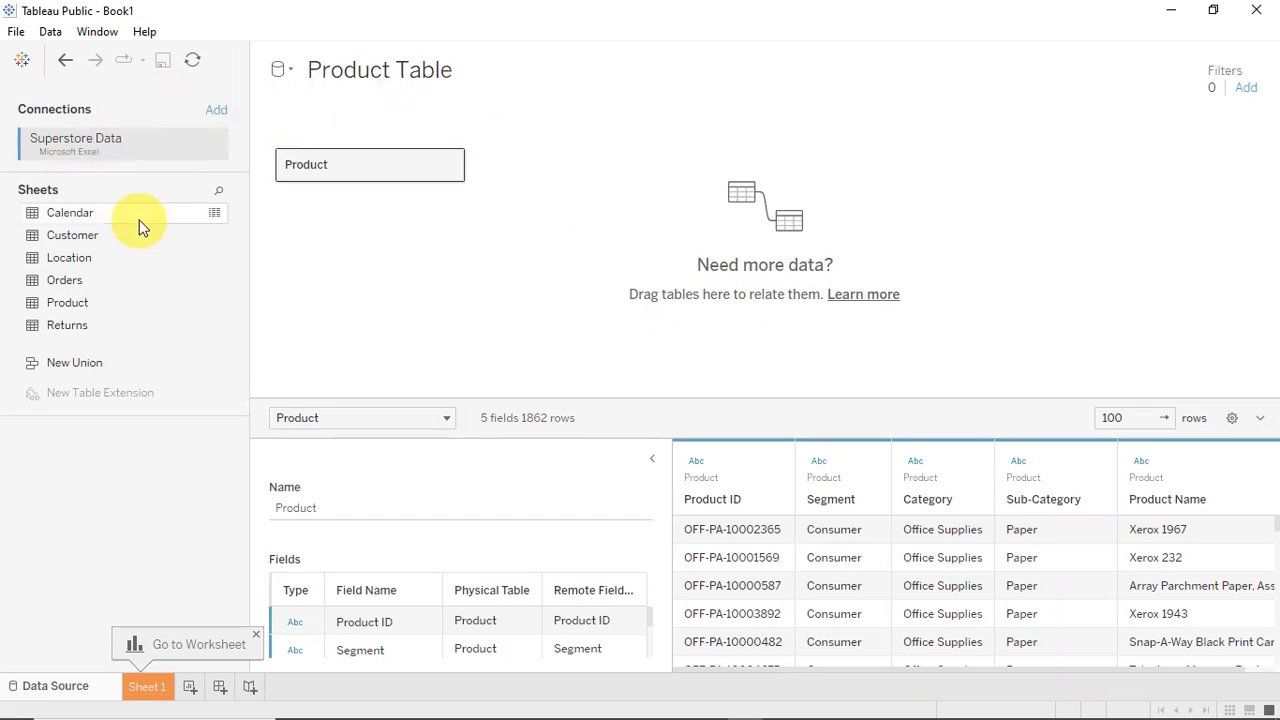
Open the connection choices for creating a new data source.
click(290, 72)
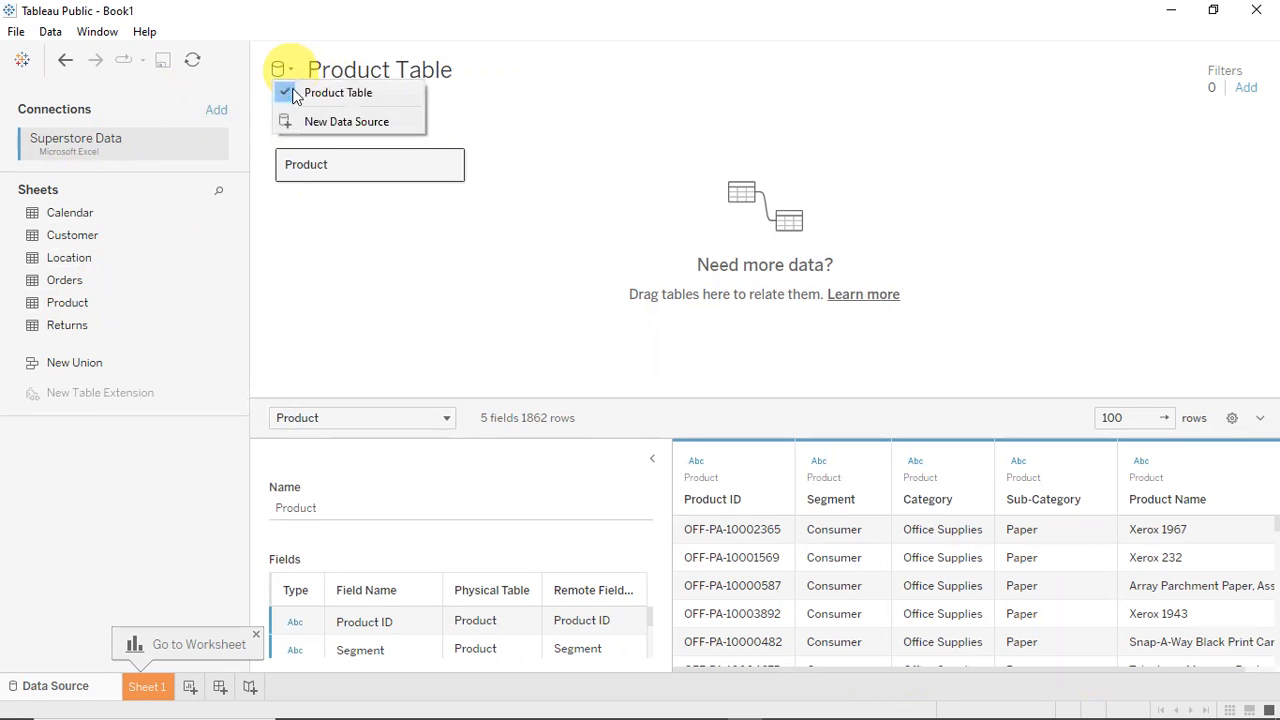
click(336, 124)
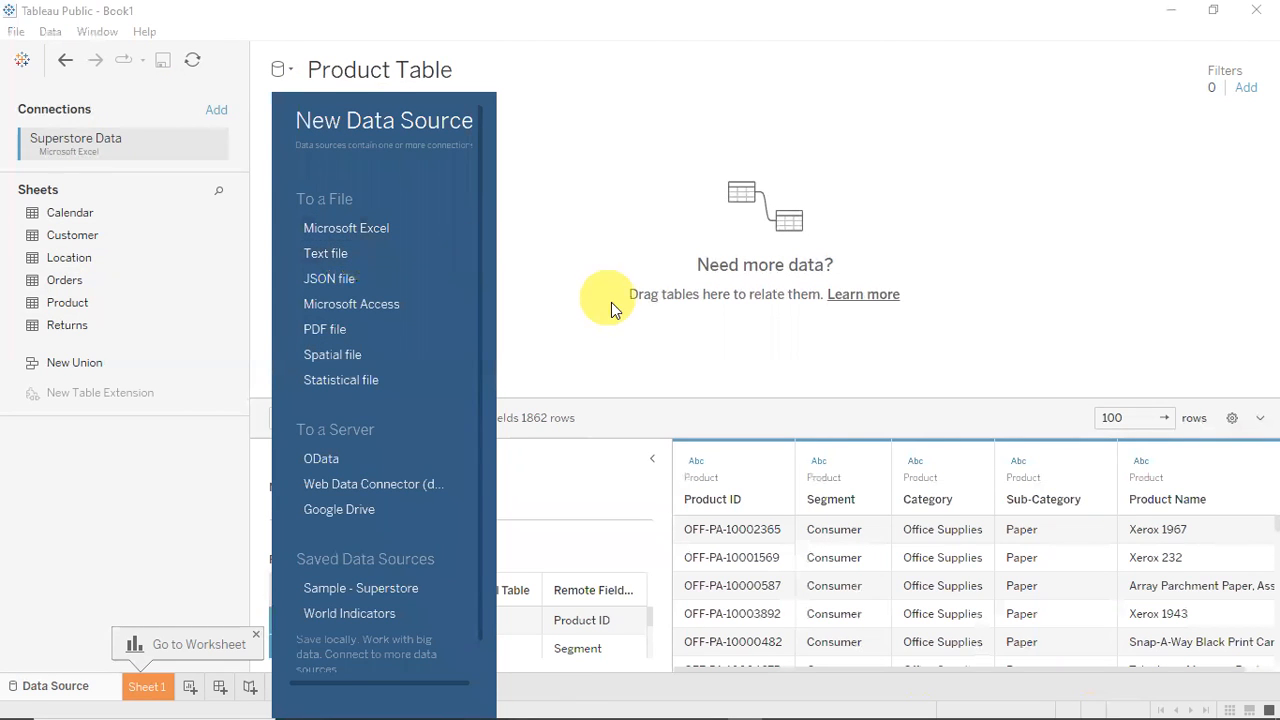
Switch to the PowerPoint slide show, reveal the "Connecting to Text" point on the Demo slide, and return to Tableau Public.
click(571, 705)
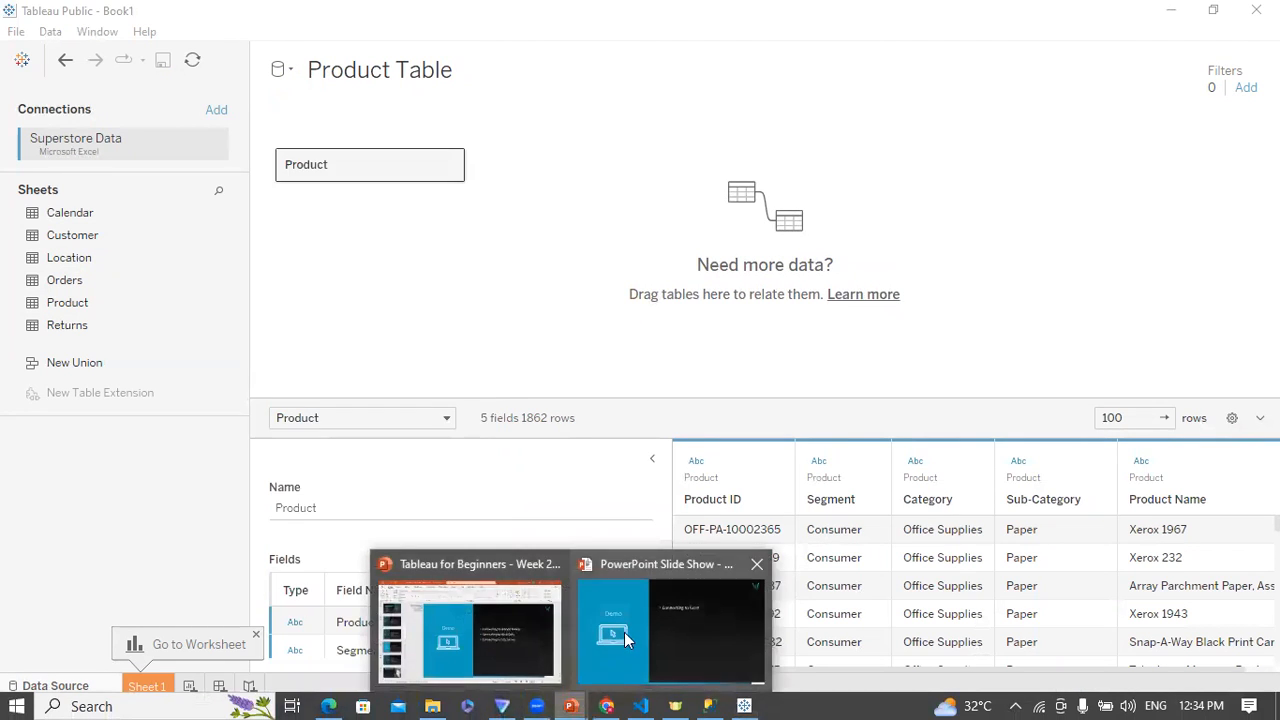
click(635, 627)
click(635, 627)
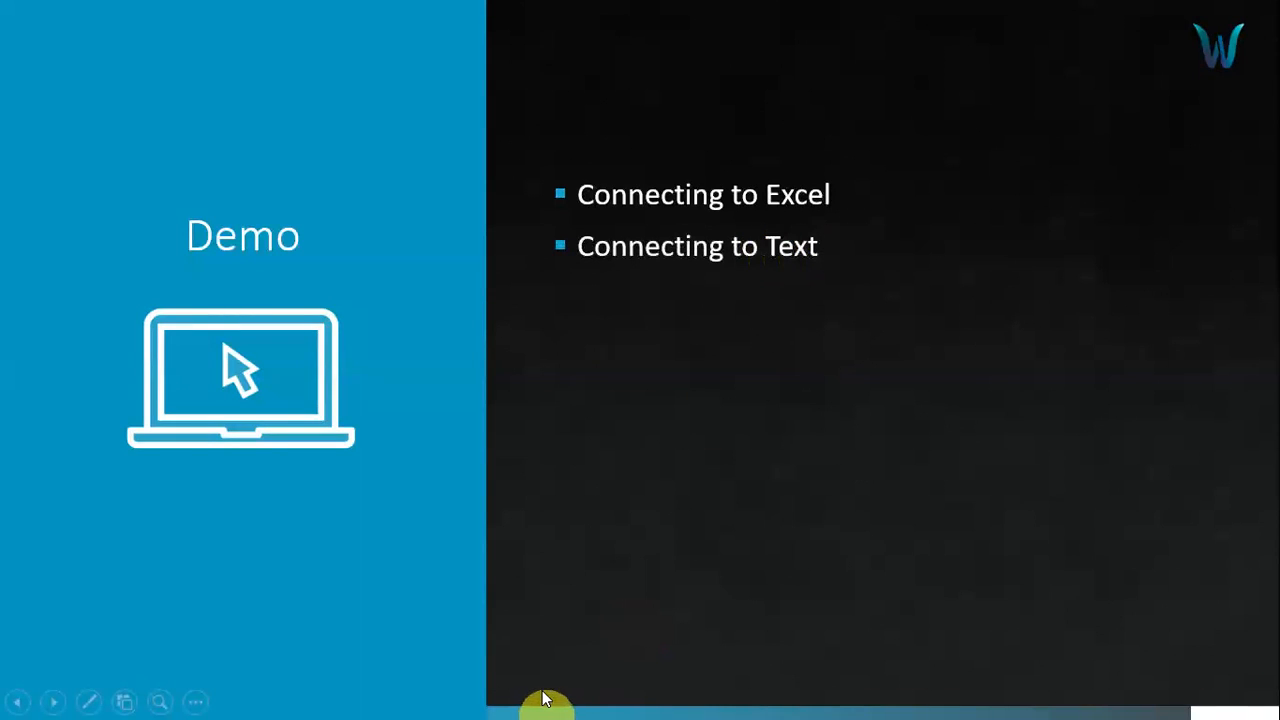
key(super)
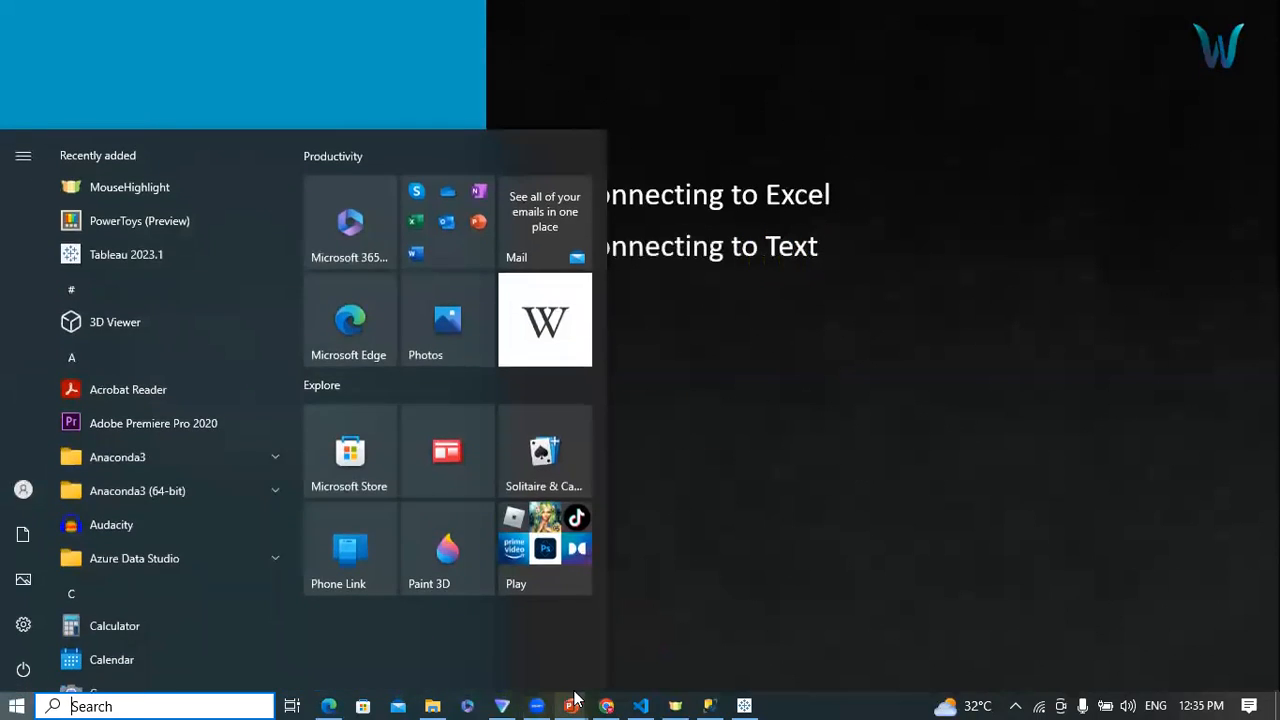
click(740, 705)
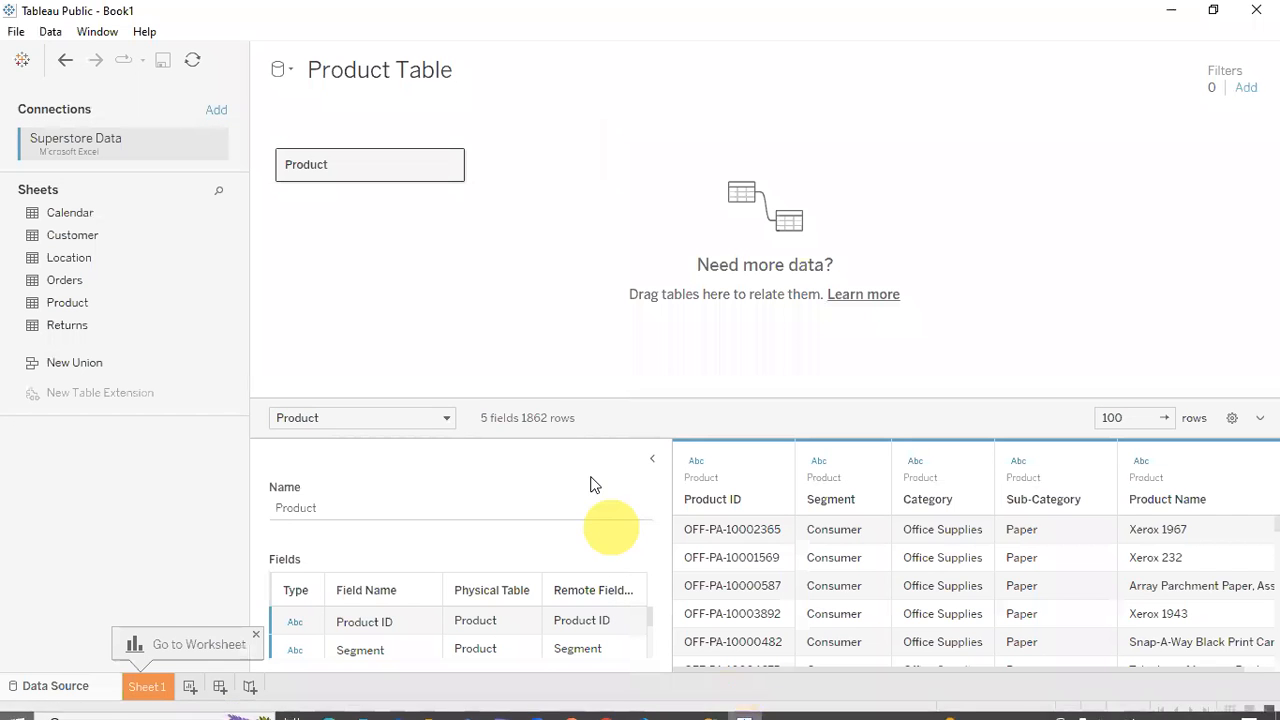
Create a new data source from the text file Superstore.csv and look over its fields and preview rows.
click(48, 36)
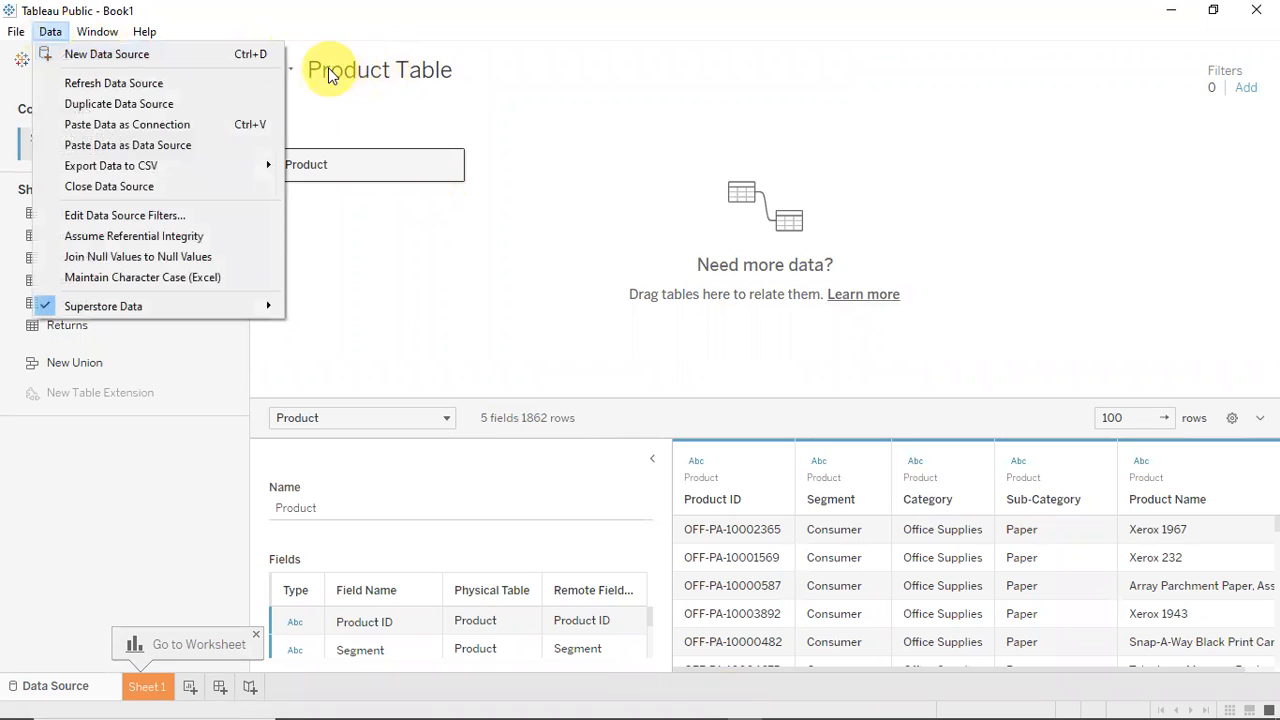
click(284, 68)
click(286, 68)
click(340, 122)
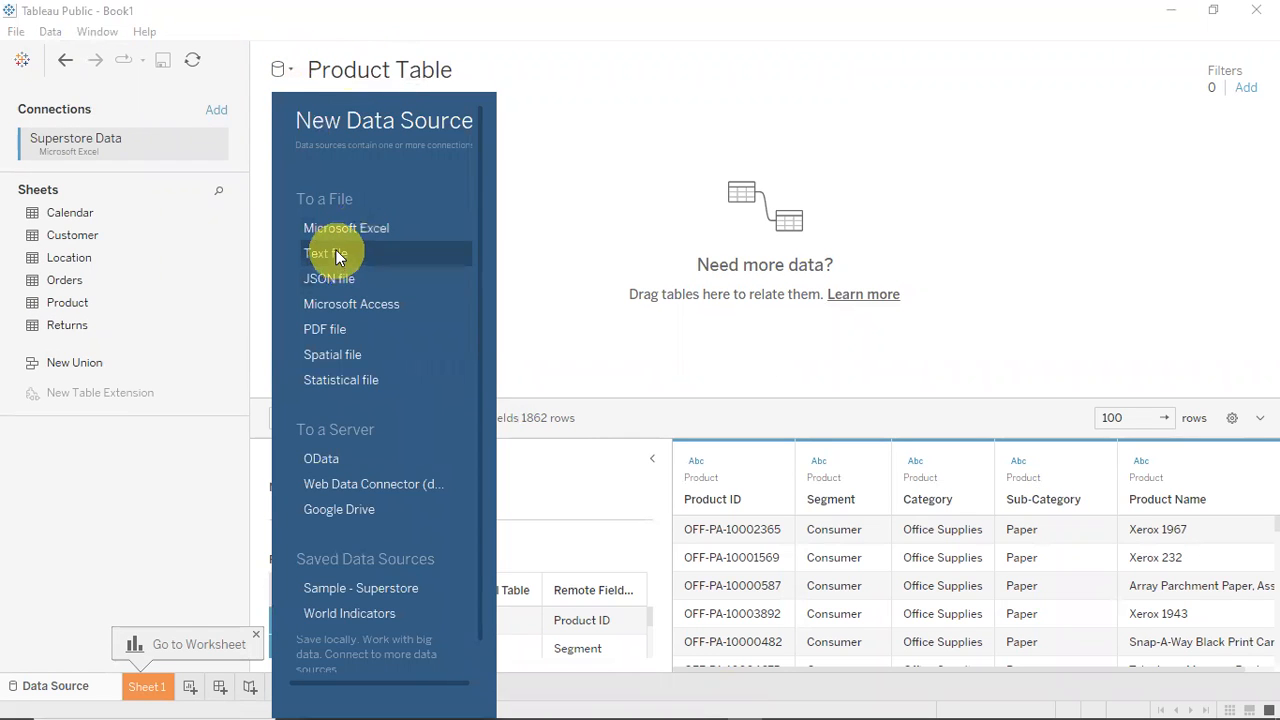
click(336, 252)
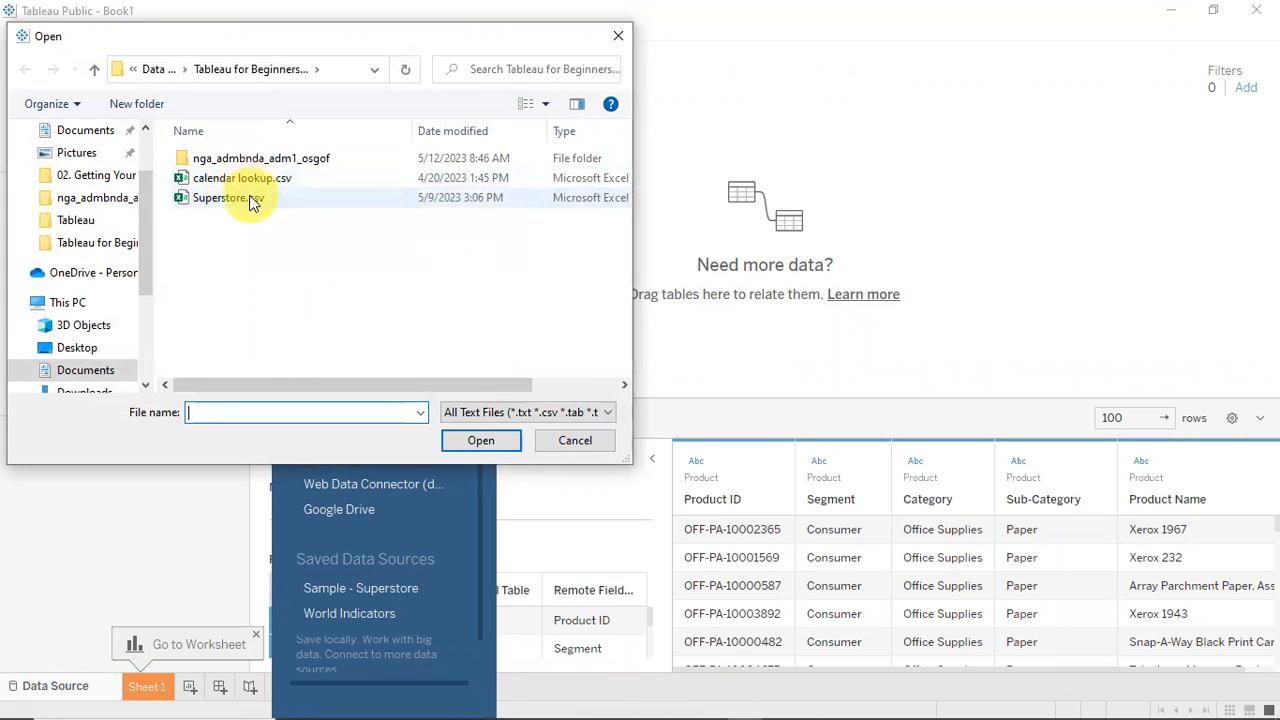
click(245, 183)
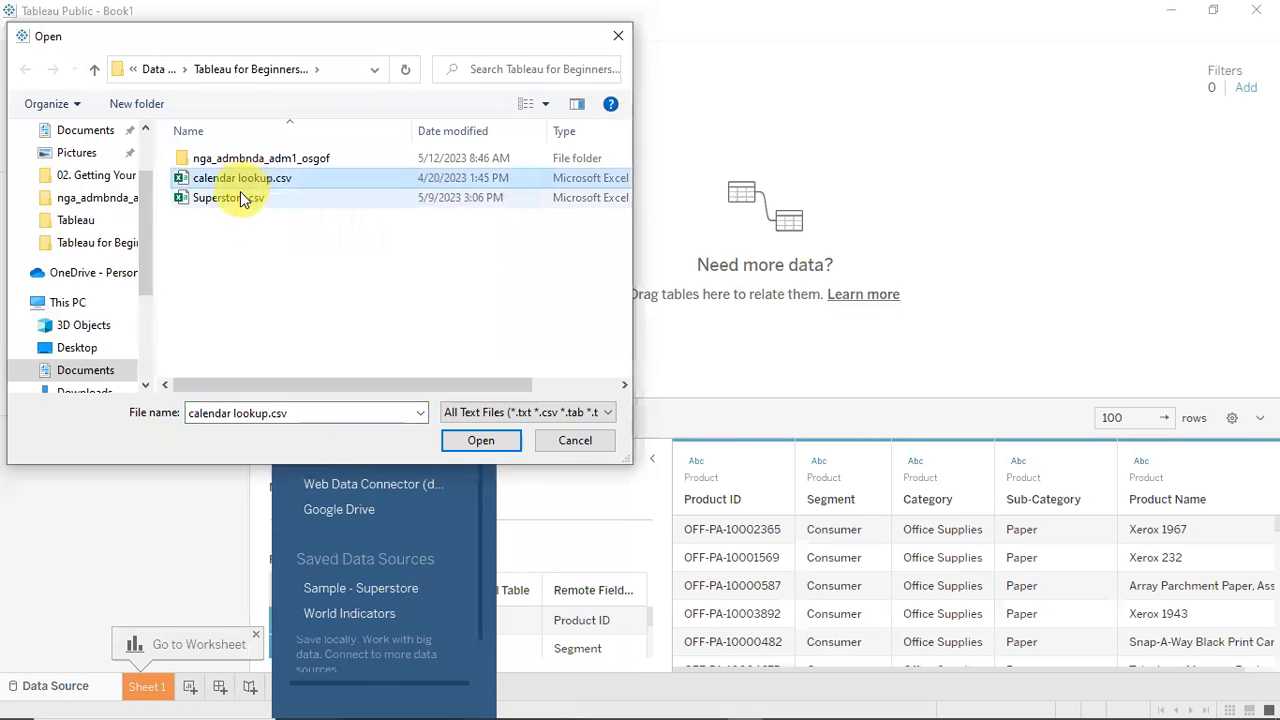
click(238, 198)
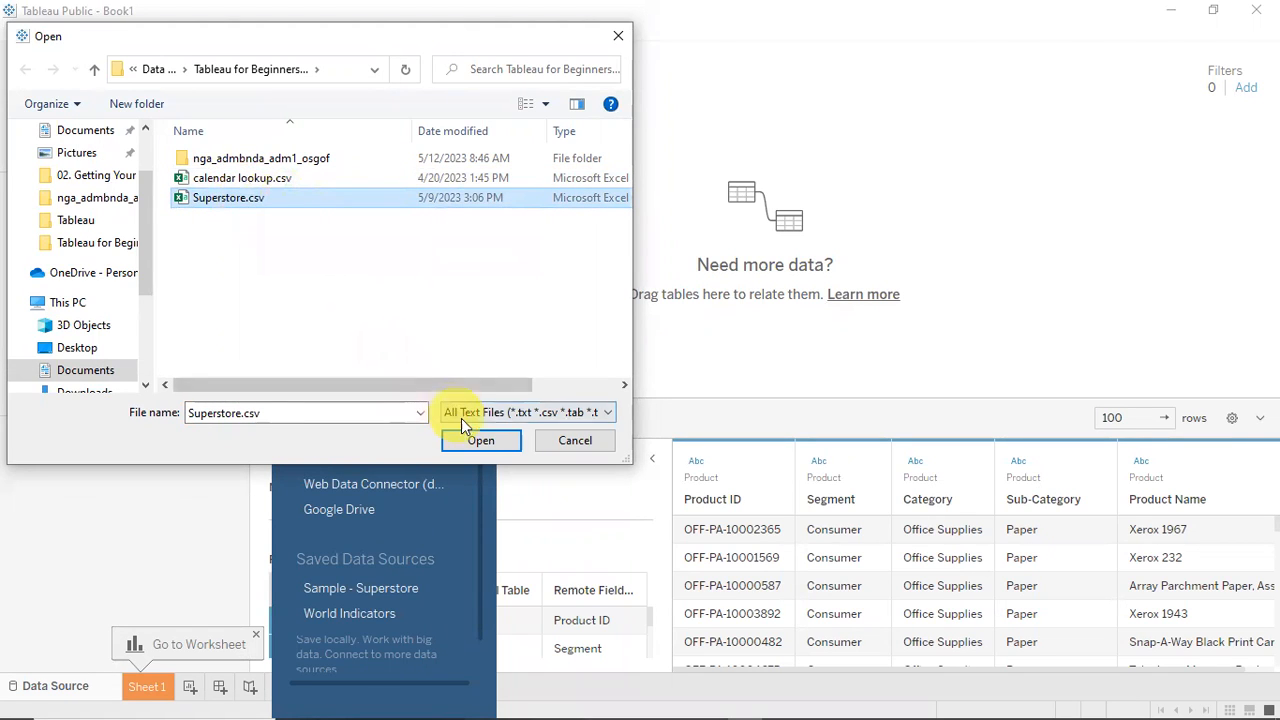
click(478, 441)
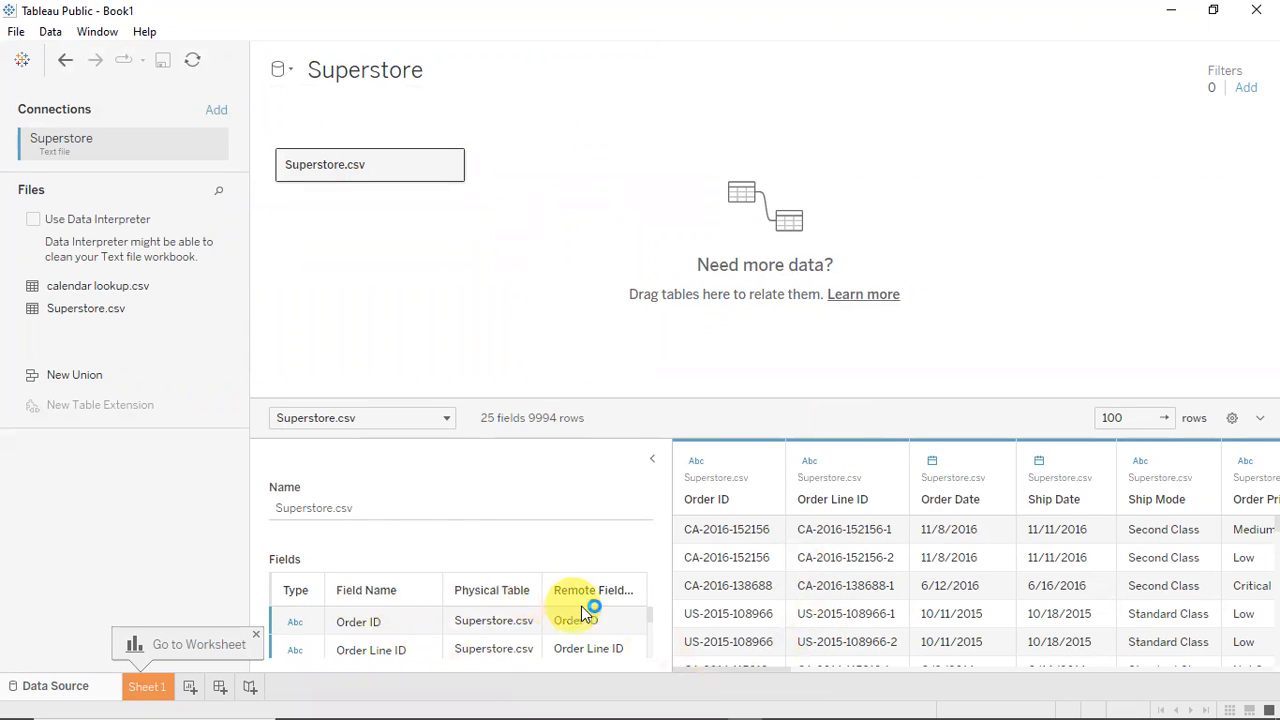
click(650, 617)
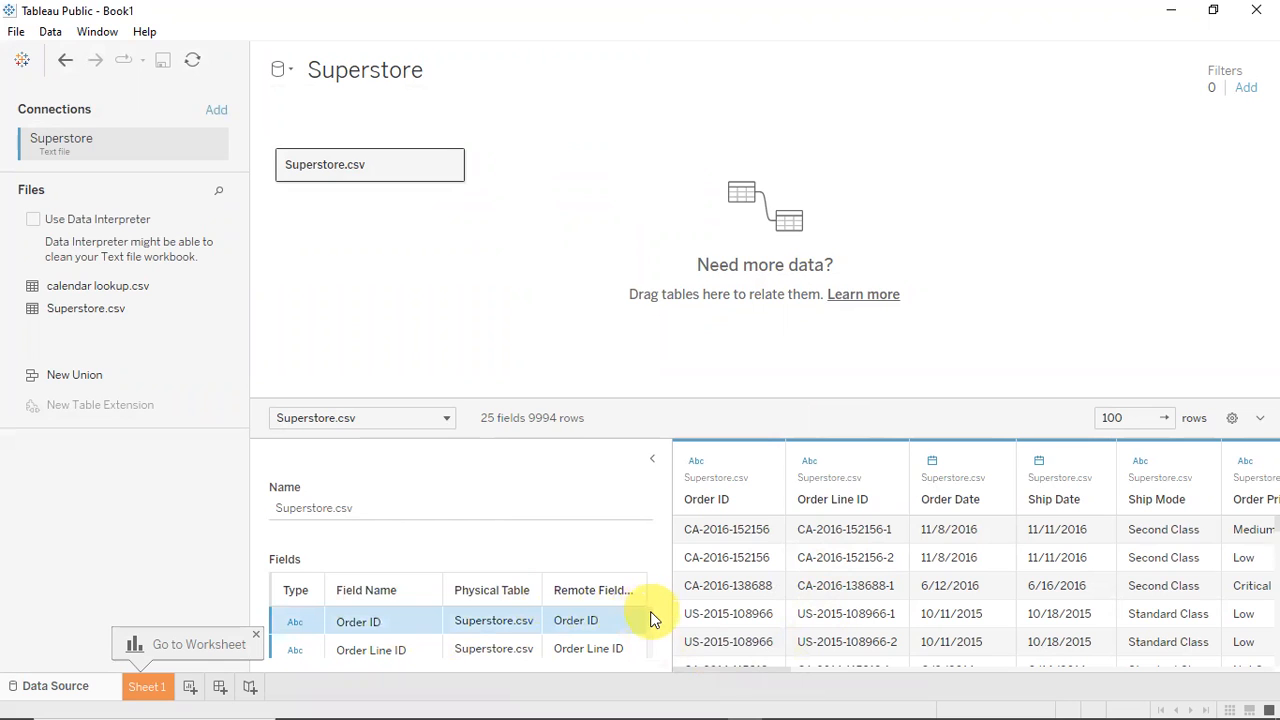
drag(733, 669, 580, 646)
Switch to the PowerPoint slide show, reveal the "Connecting to JSON" point on the Demo slide, and return to Tableau Public.
mouse_move(508, 704)
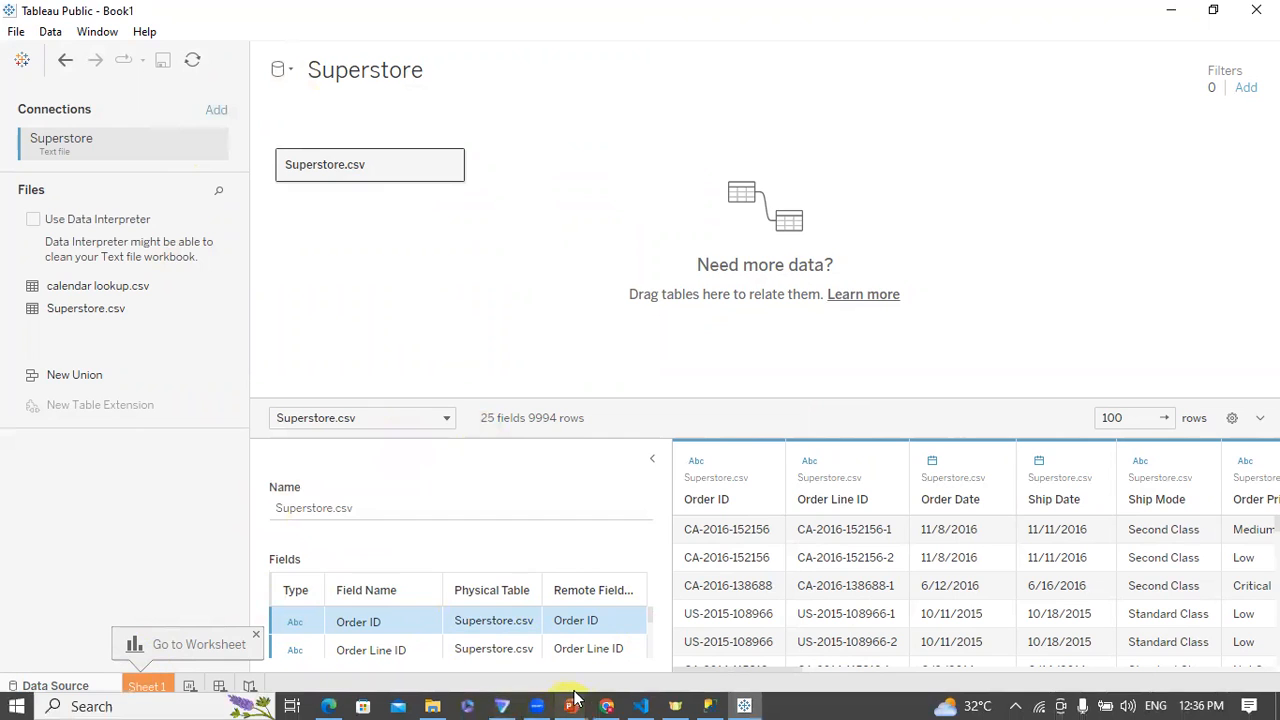
mouse_move(571, 703)
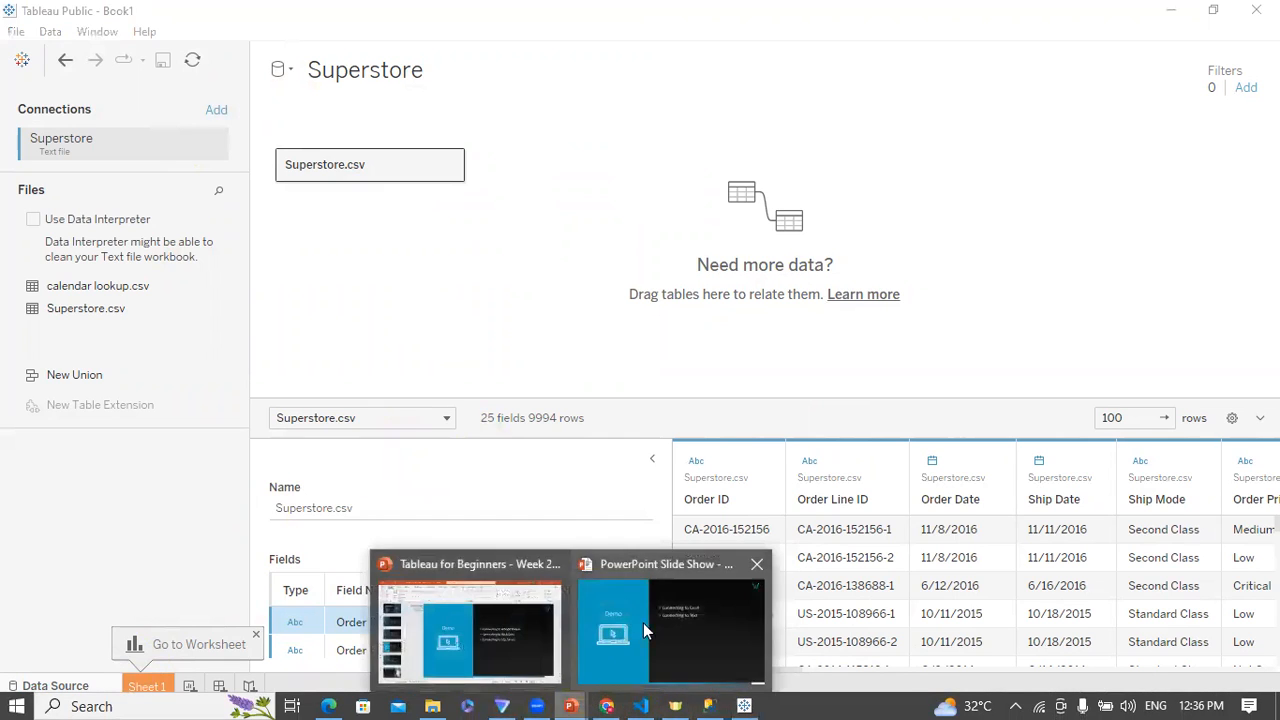
click(644, 630)
click(656, 618)
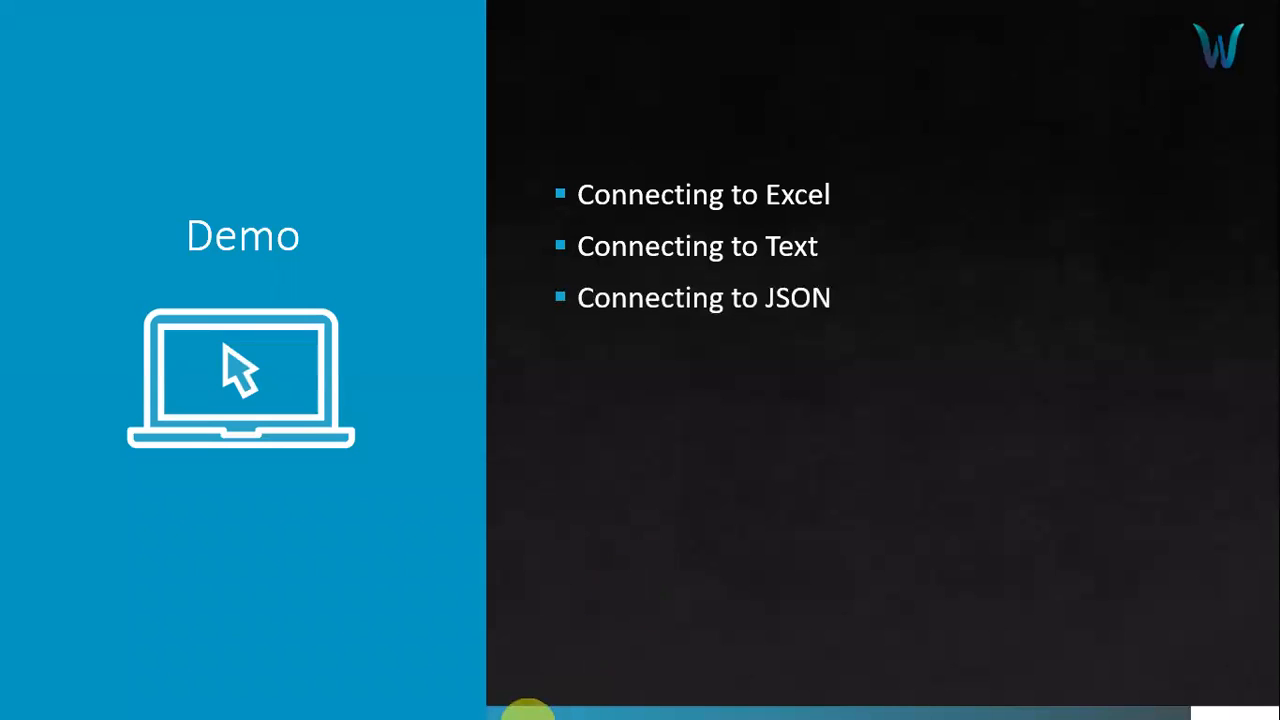
key(super)
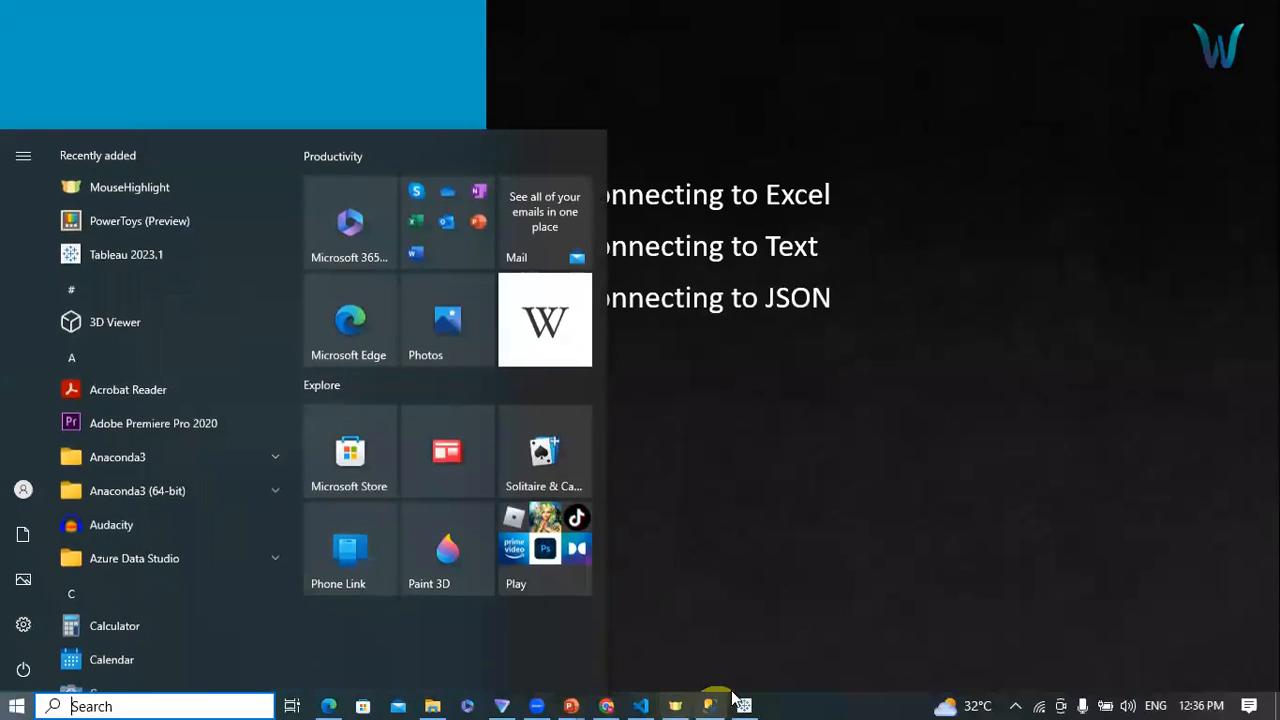
click(747, 706)
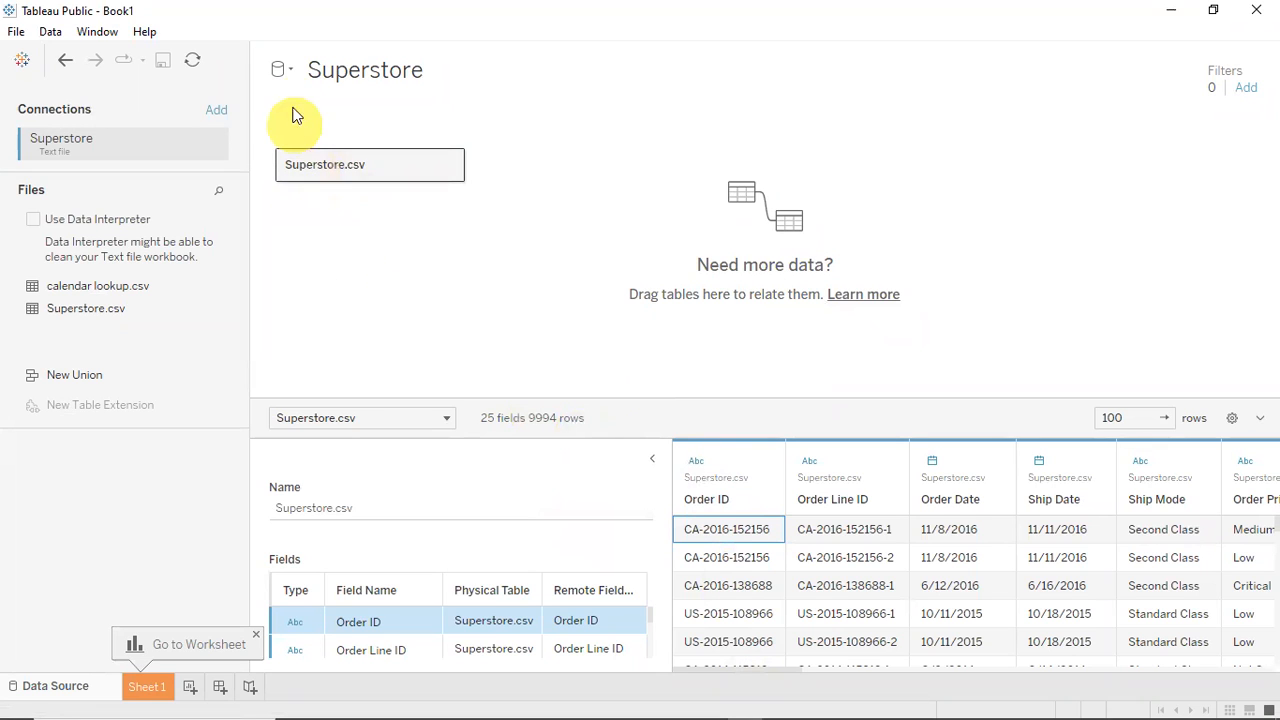
Create a new data source from the JSON file station-information-9.json.
click(288, 73)
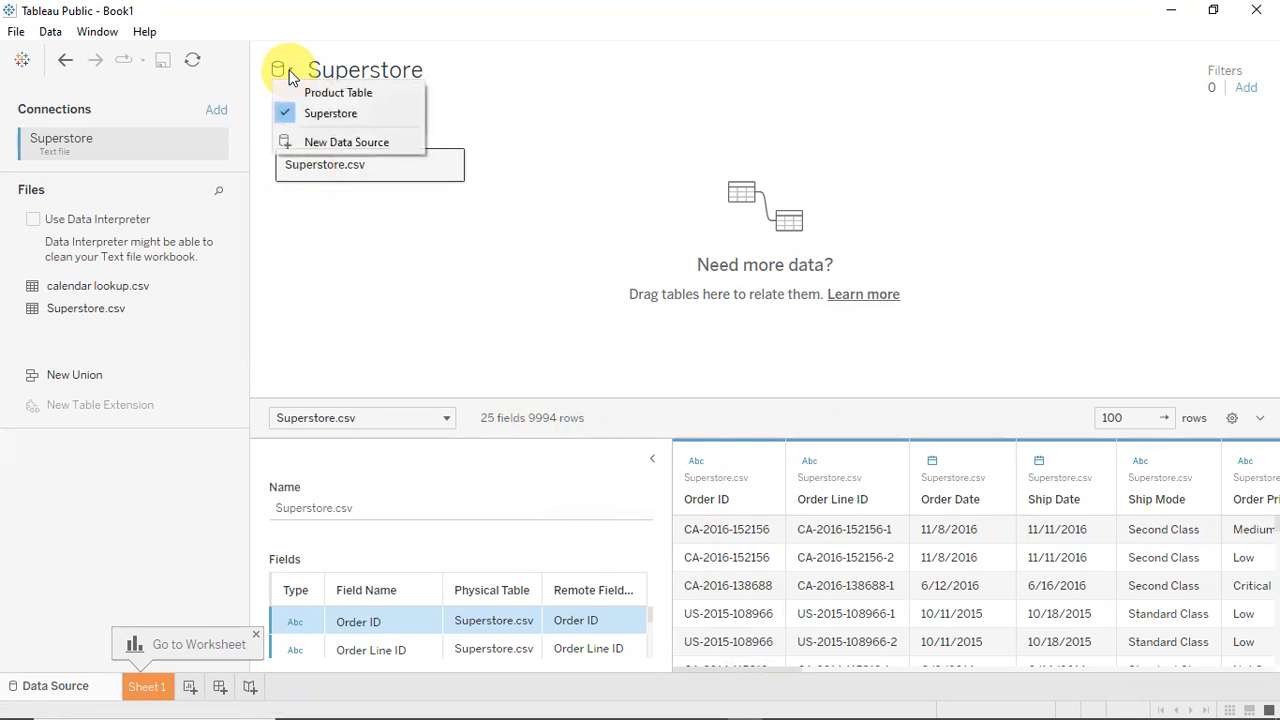
click(323, 143)
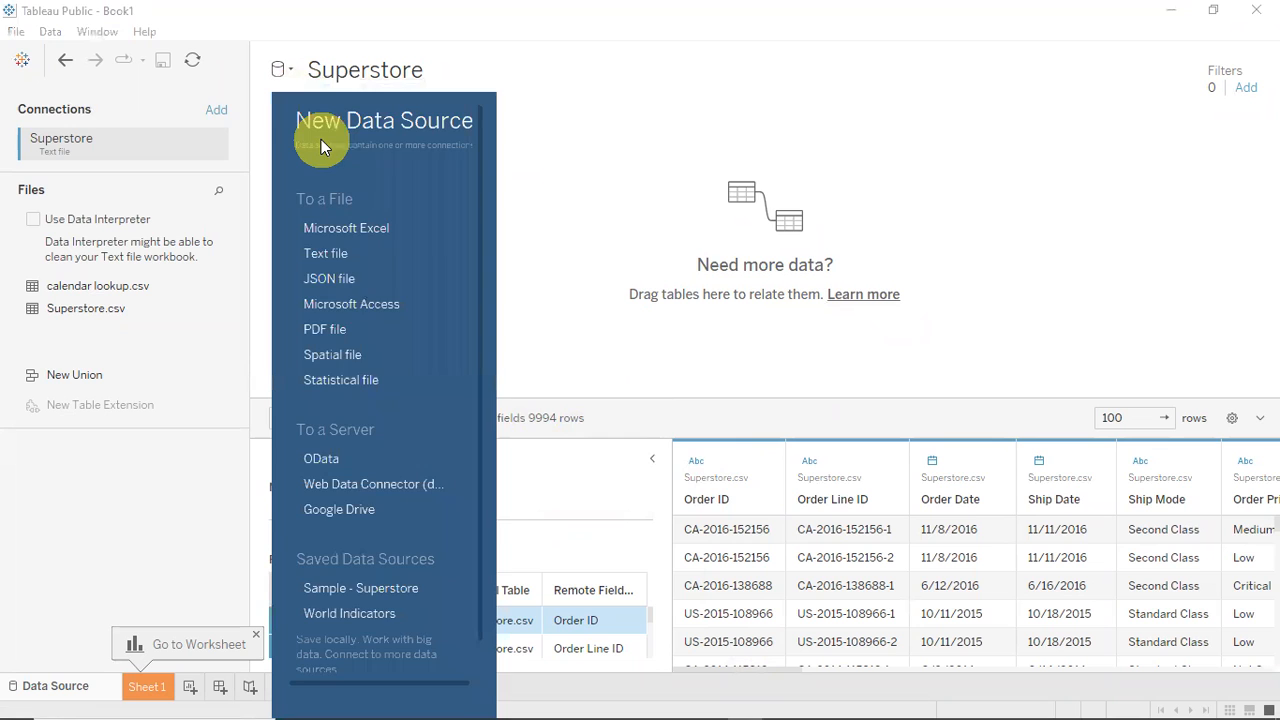
click(340, 283)
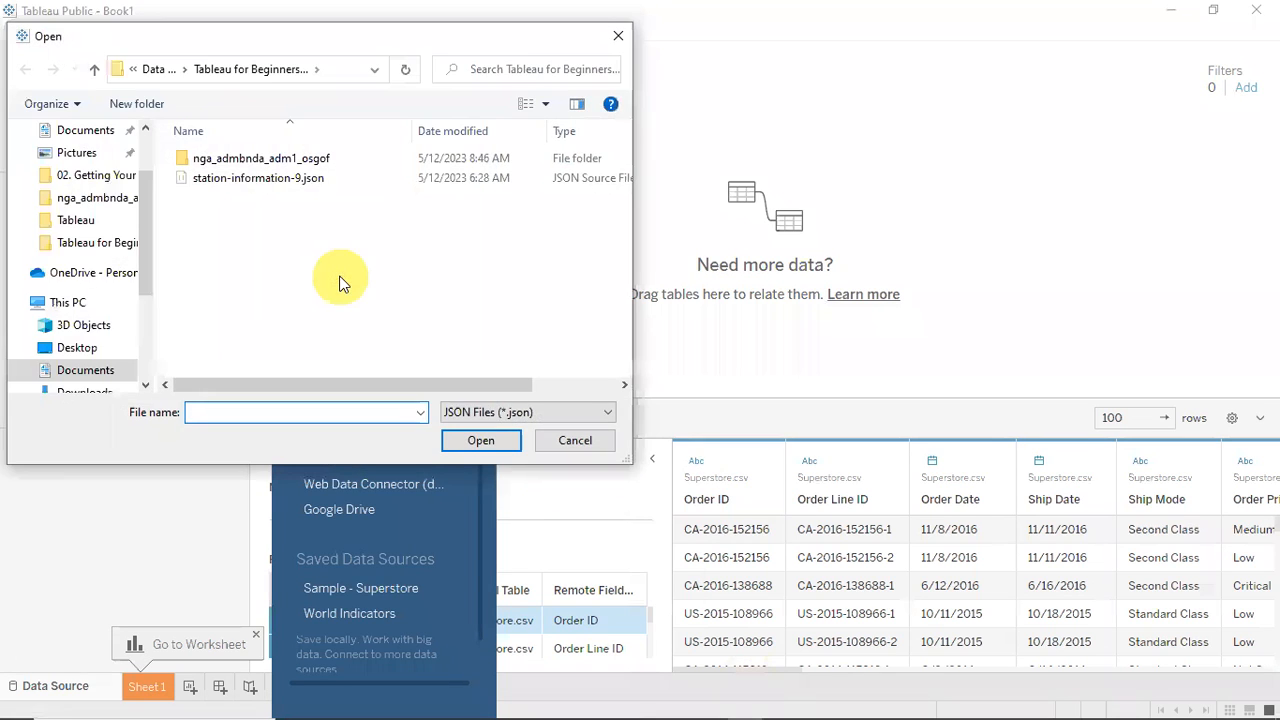
click(255, 182)
click(480, 439)
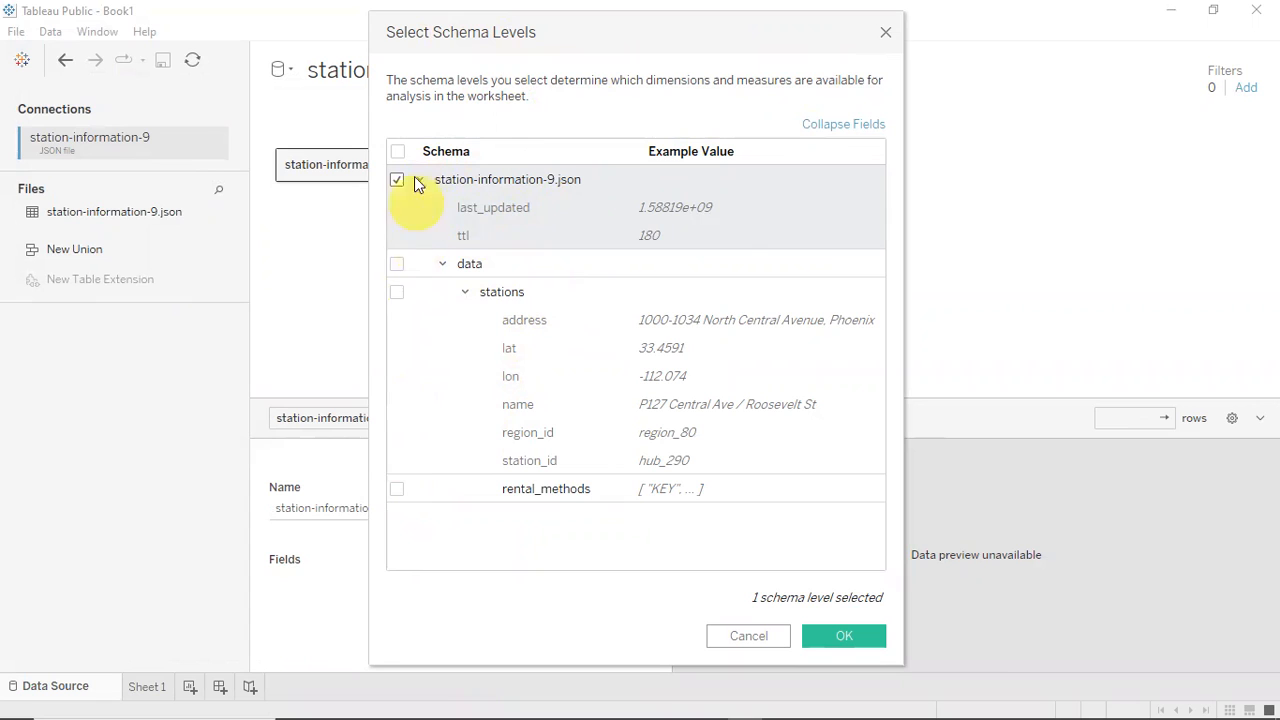
click(399, 491)
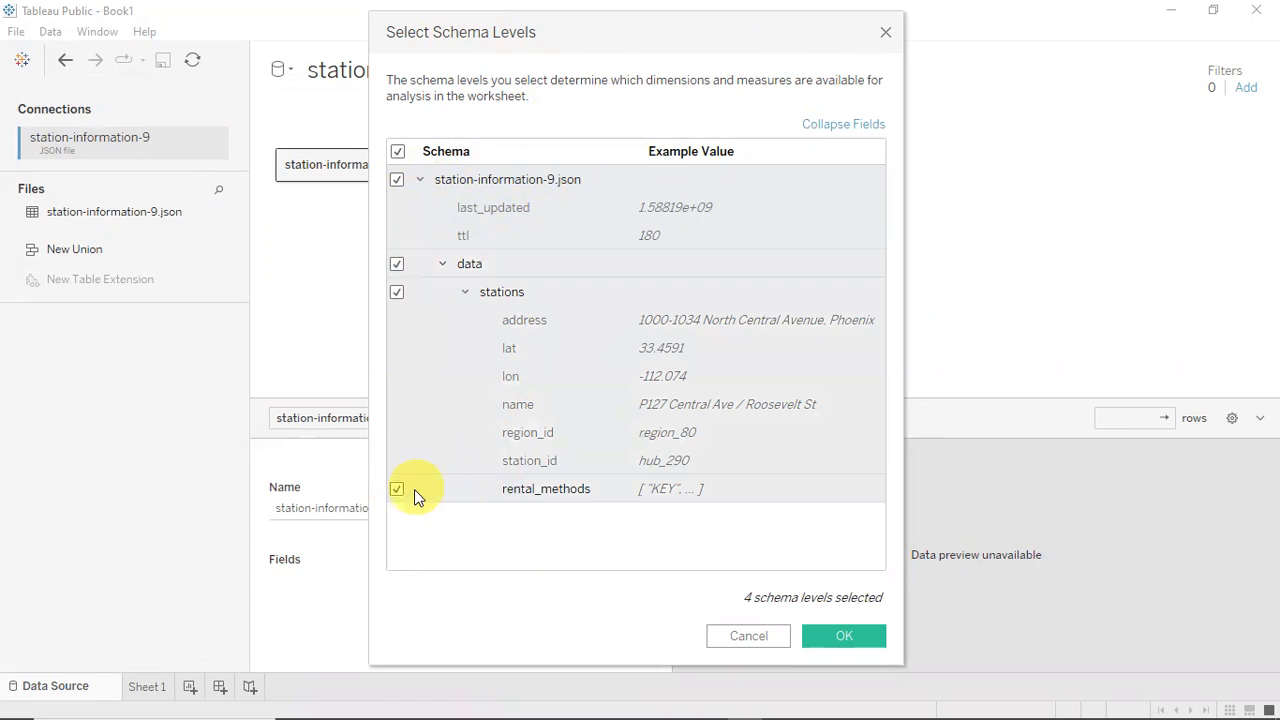
click(397, 490)
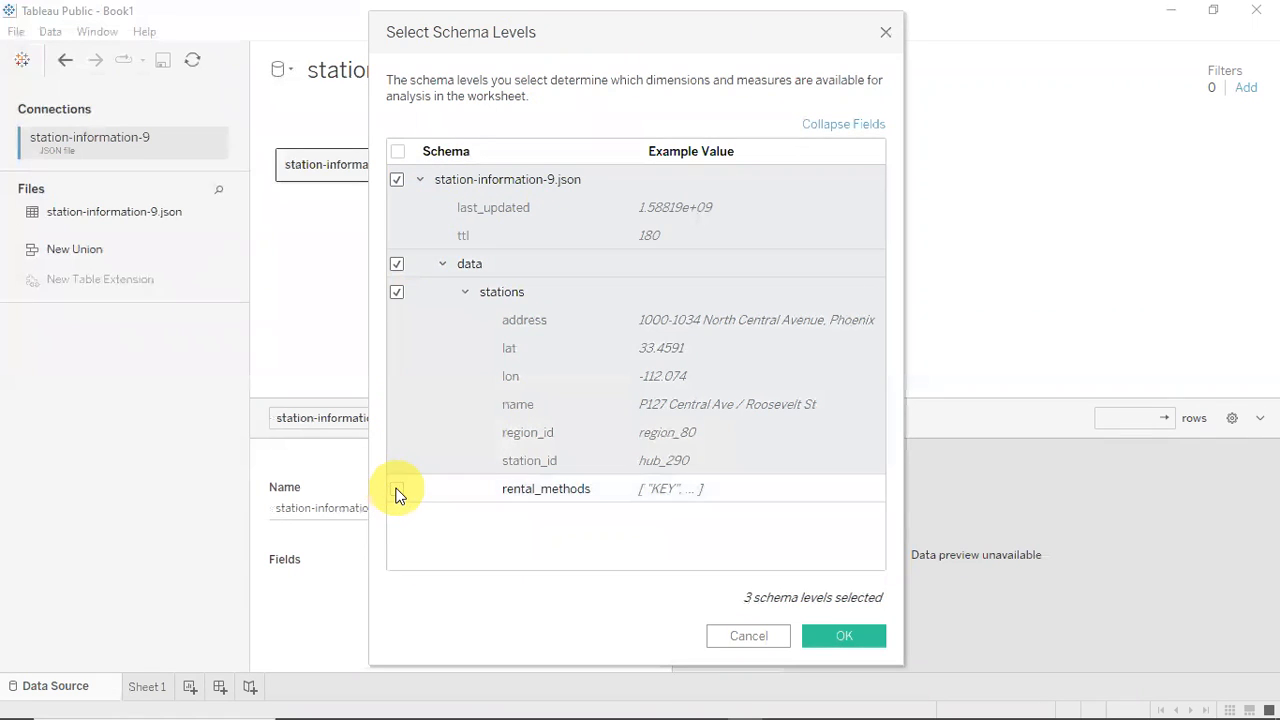
click(398, 294)
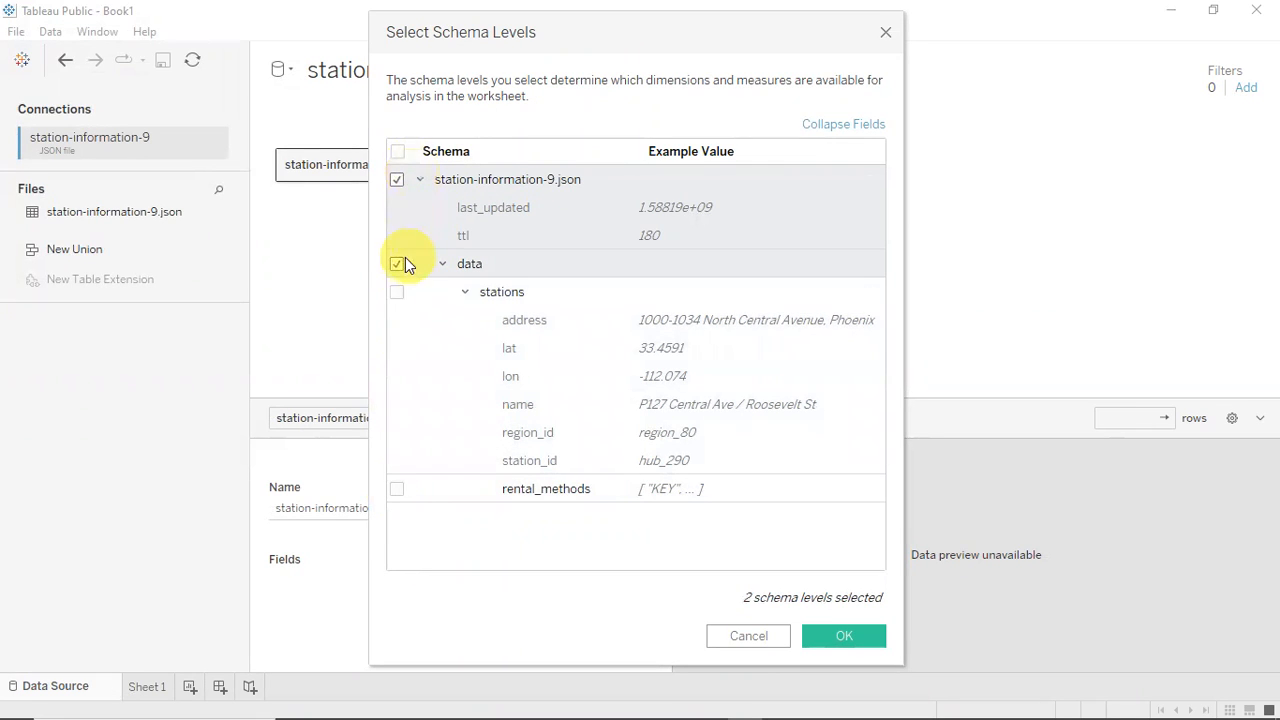
click(398, 266)
click(398, 179)
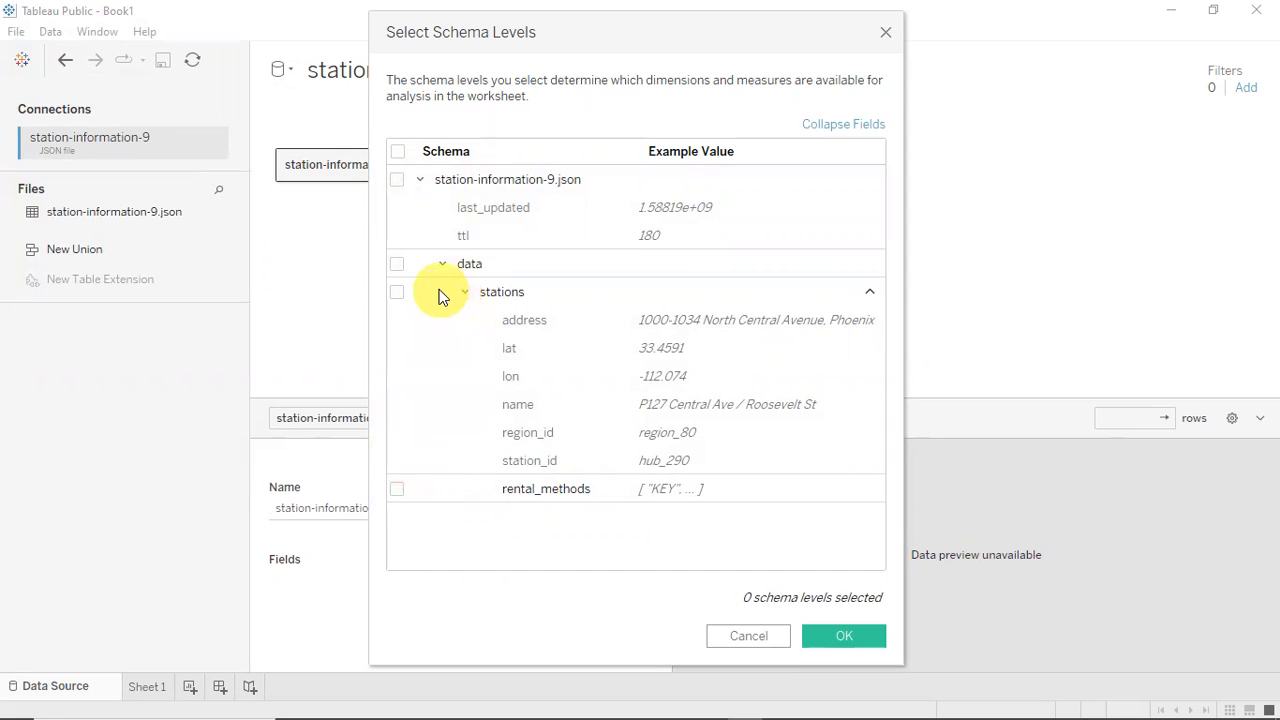
Include the stations schema level with its parent levels, confirm the schema selection, and look over the data preview.
click(400, 292)
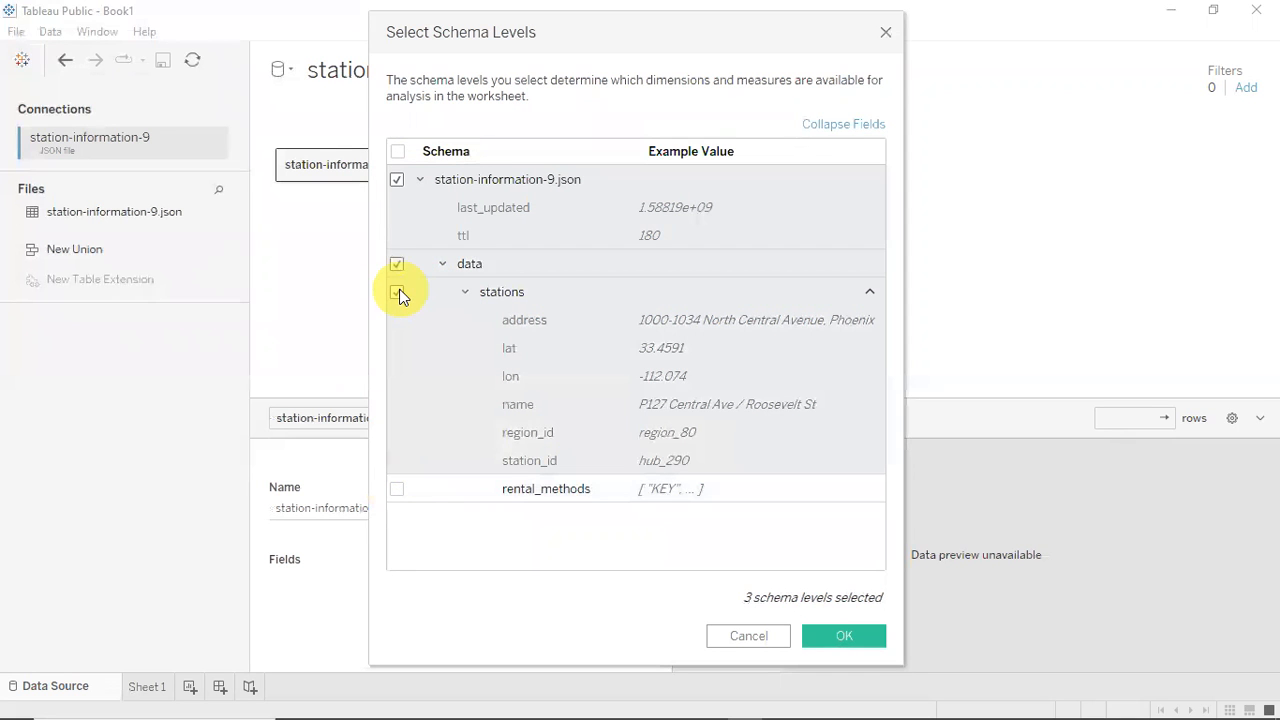
click(845, 636)
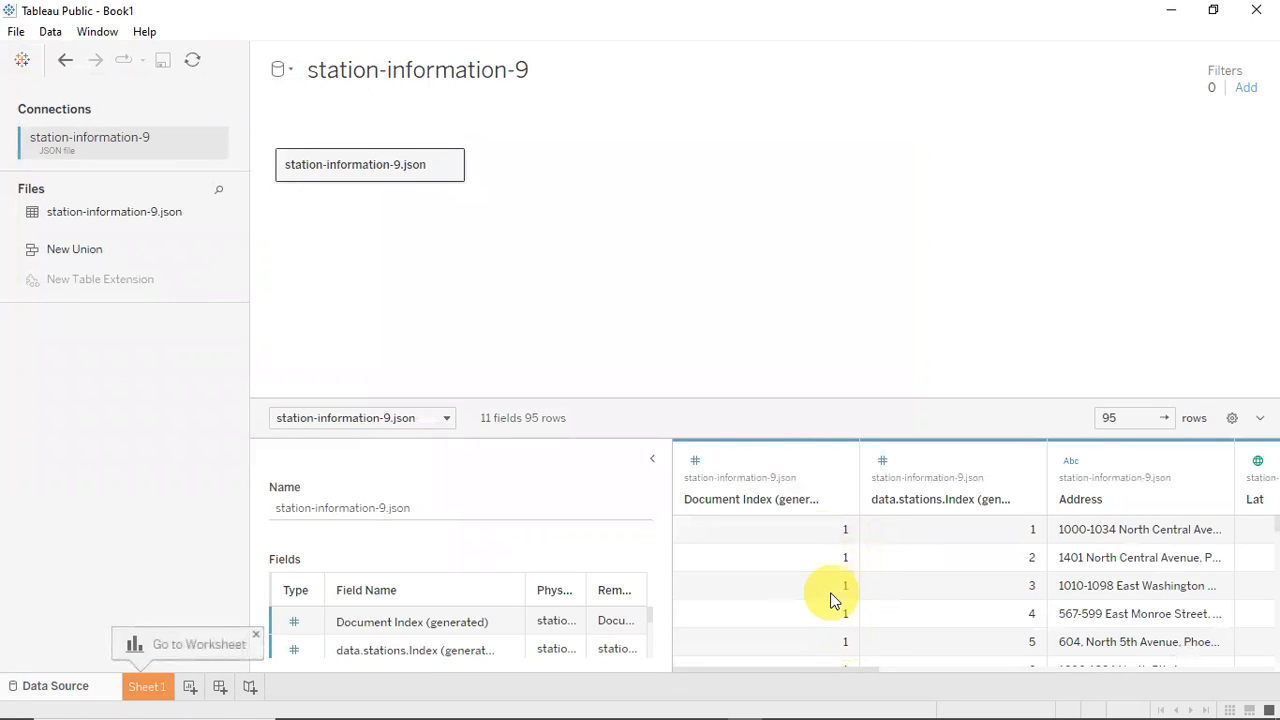
drag(780, 669, 744, 660)
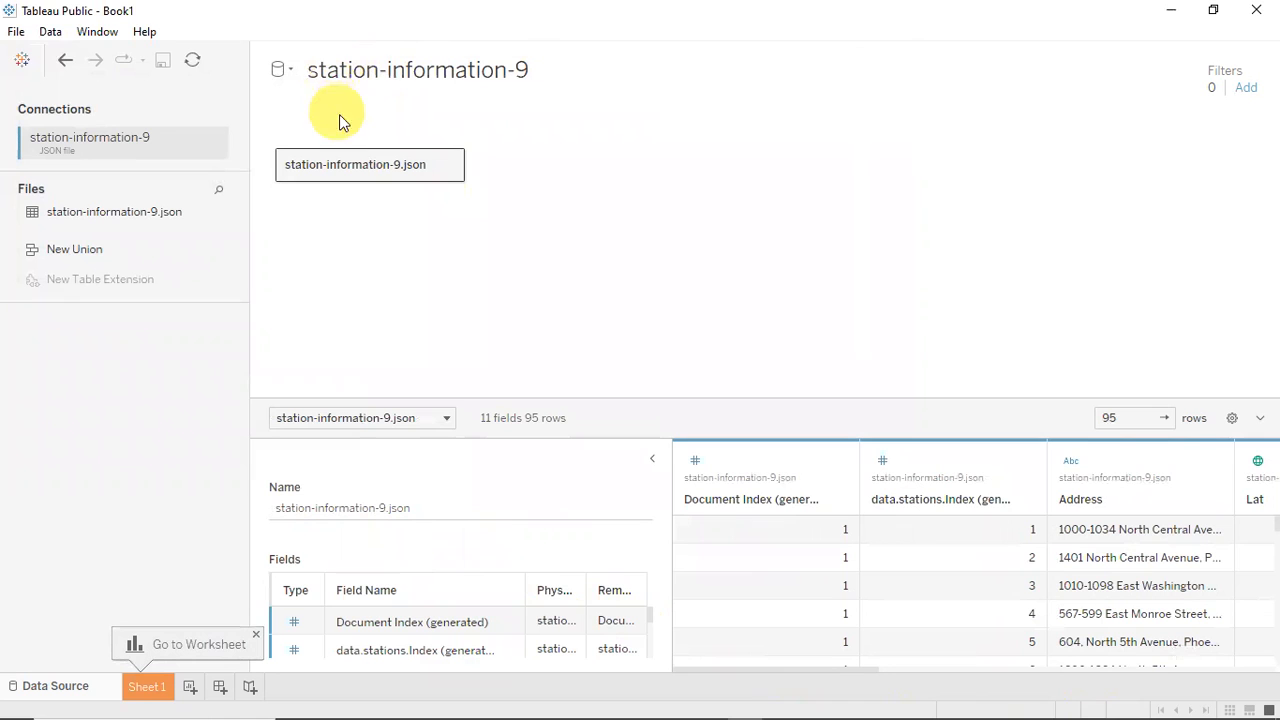
View the Superstore data source, go back to station-information-9, and check the list of available data sources.
click(287, 71)
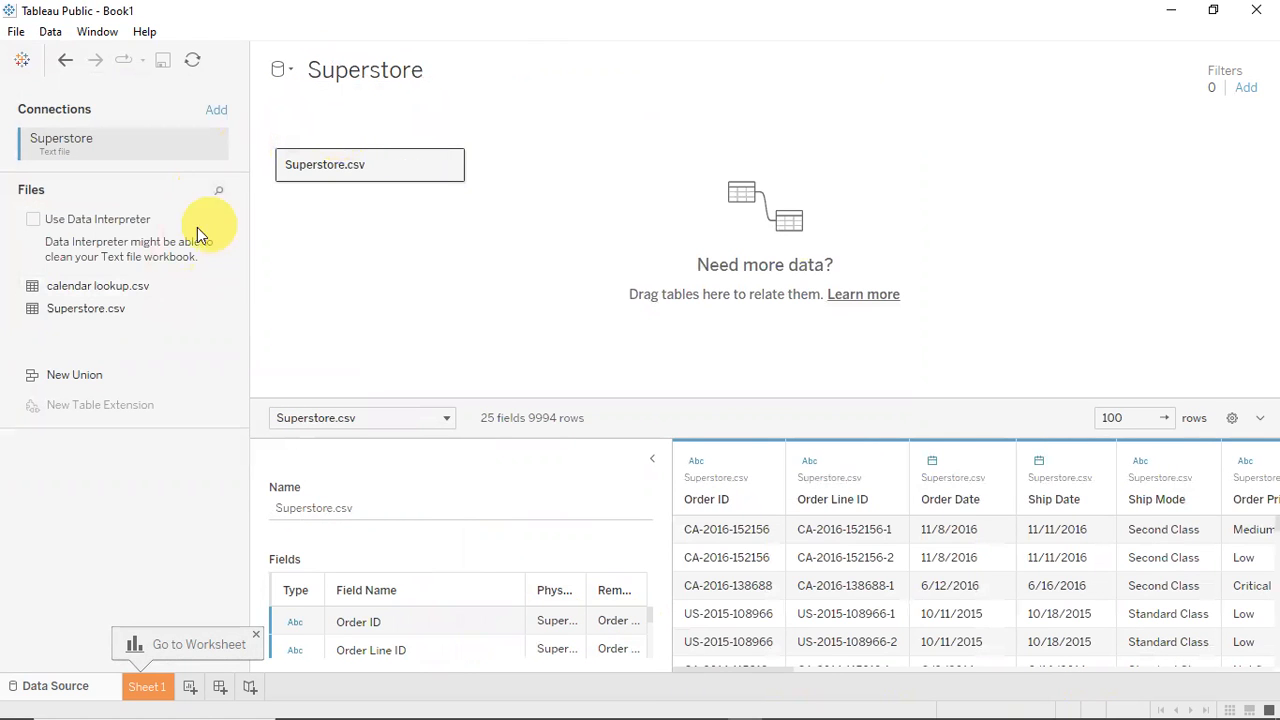
click(280, 69)
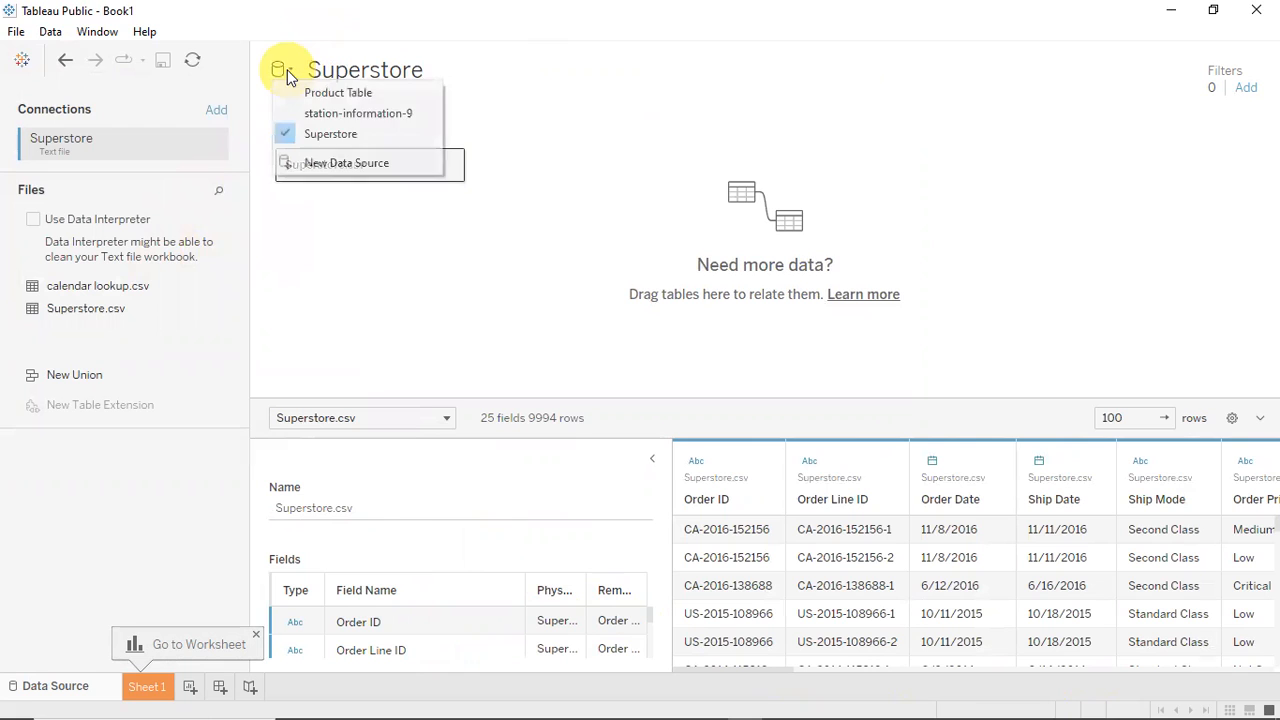
click(315, 114)
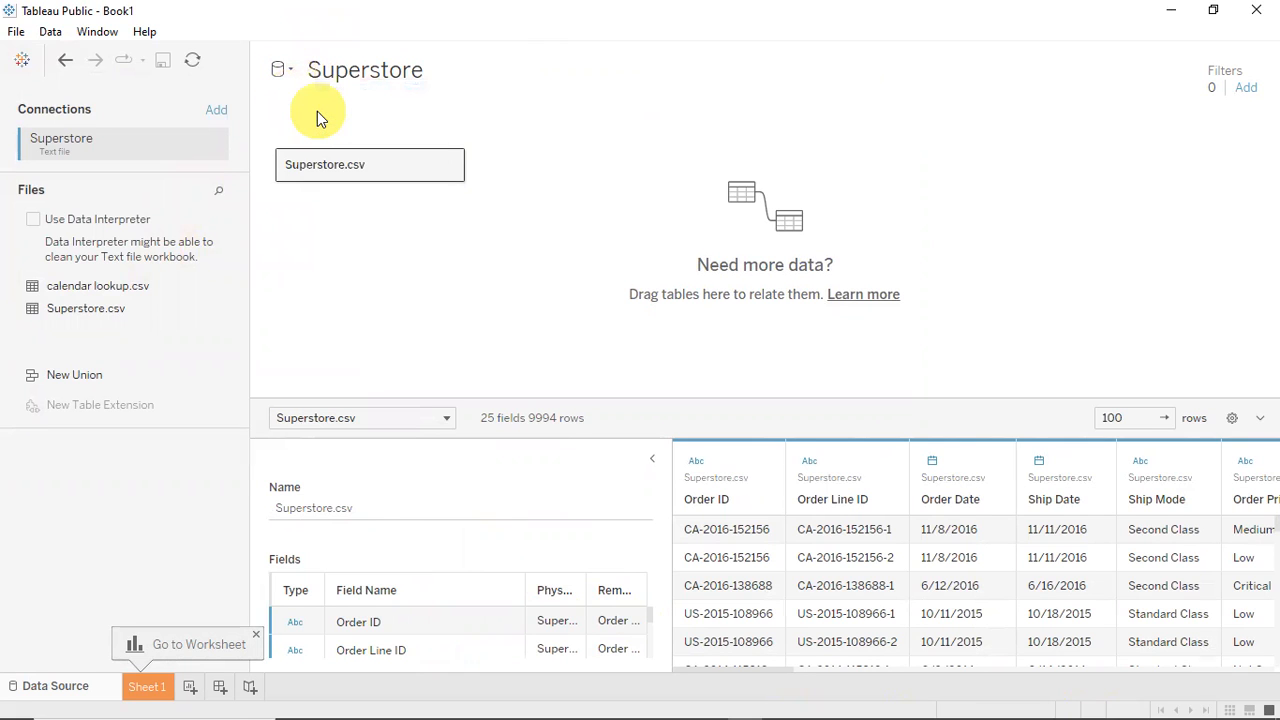
click(284, 70)
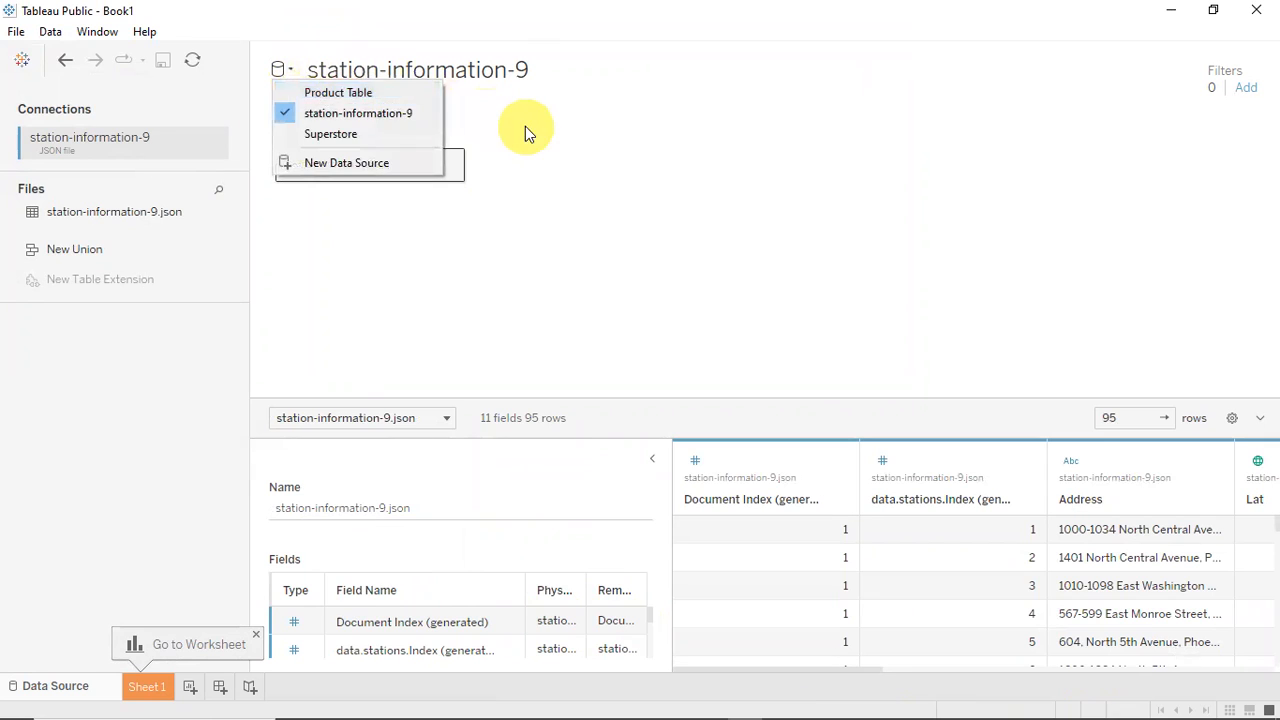
click(525, 128)
Switch to the PowerPoint slide show, reveal the "Connecting to PDF" point on the Demo slide, and return to Tableau Public.
mouse_move(583, 698)
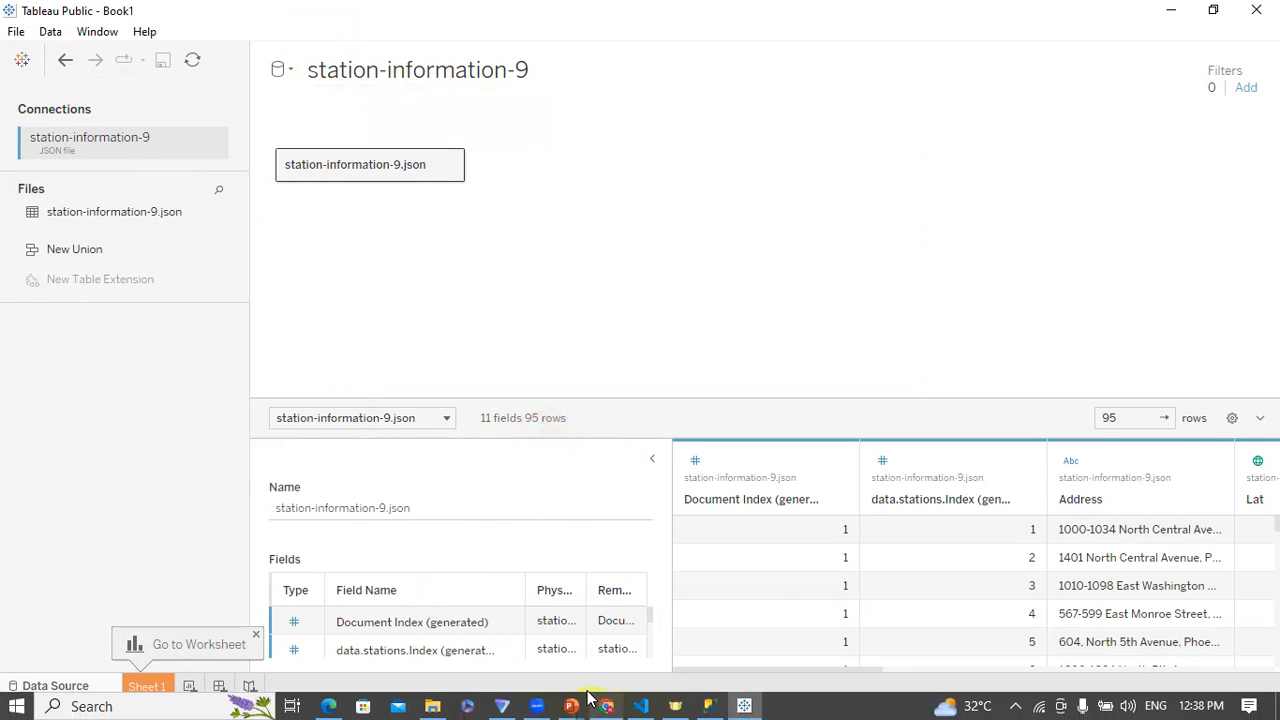
click(652, 634)
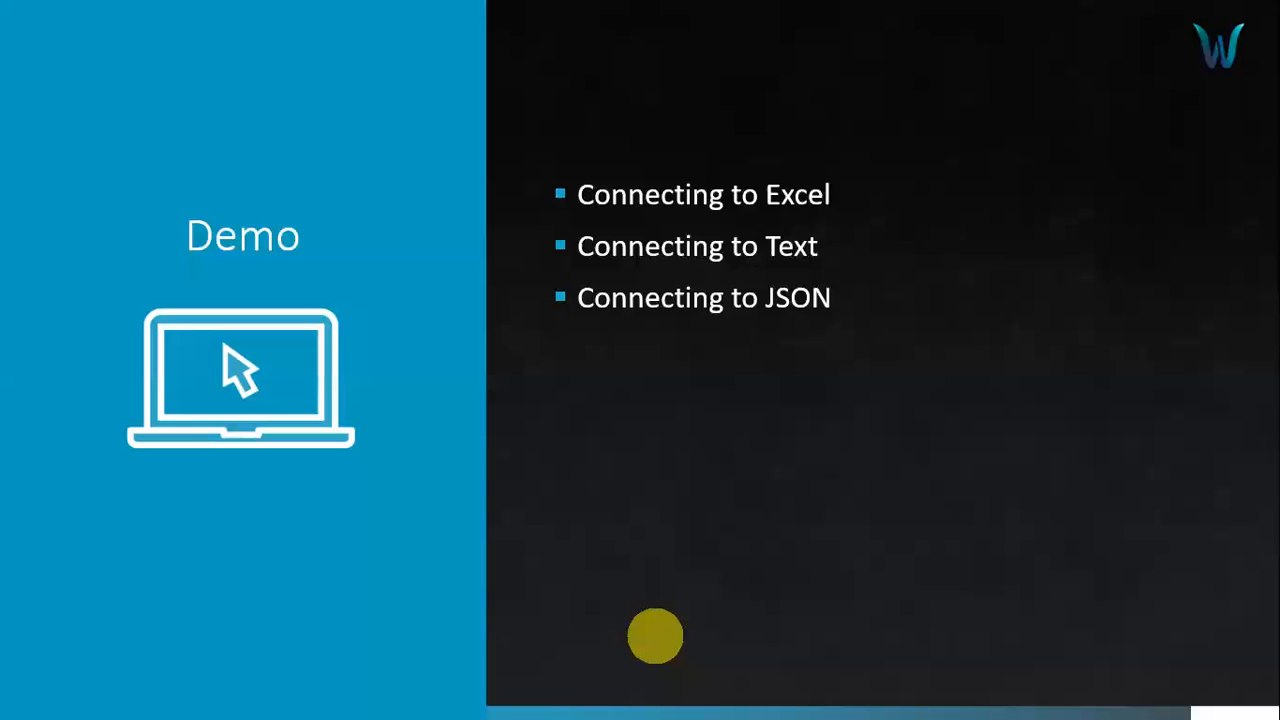
click(655, 636)
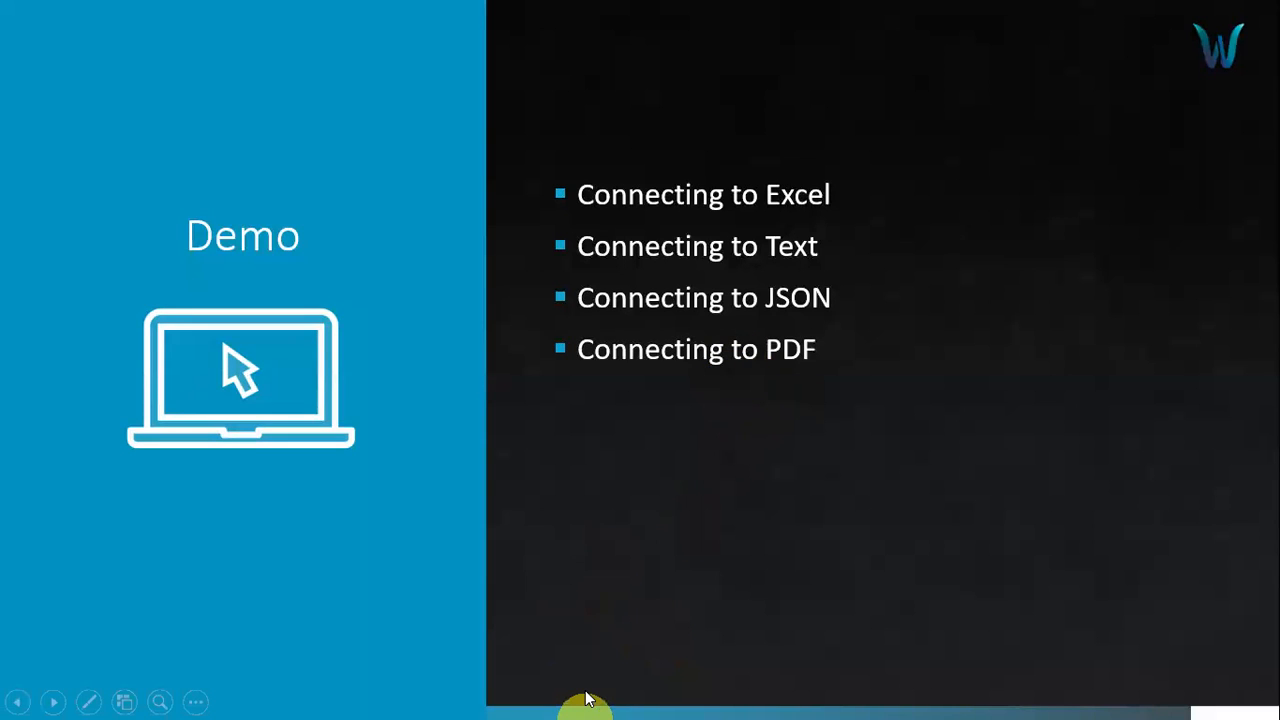
key(super)
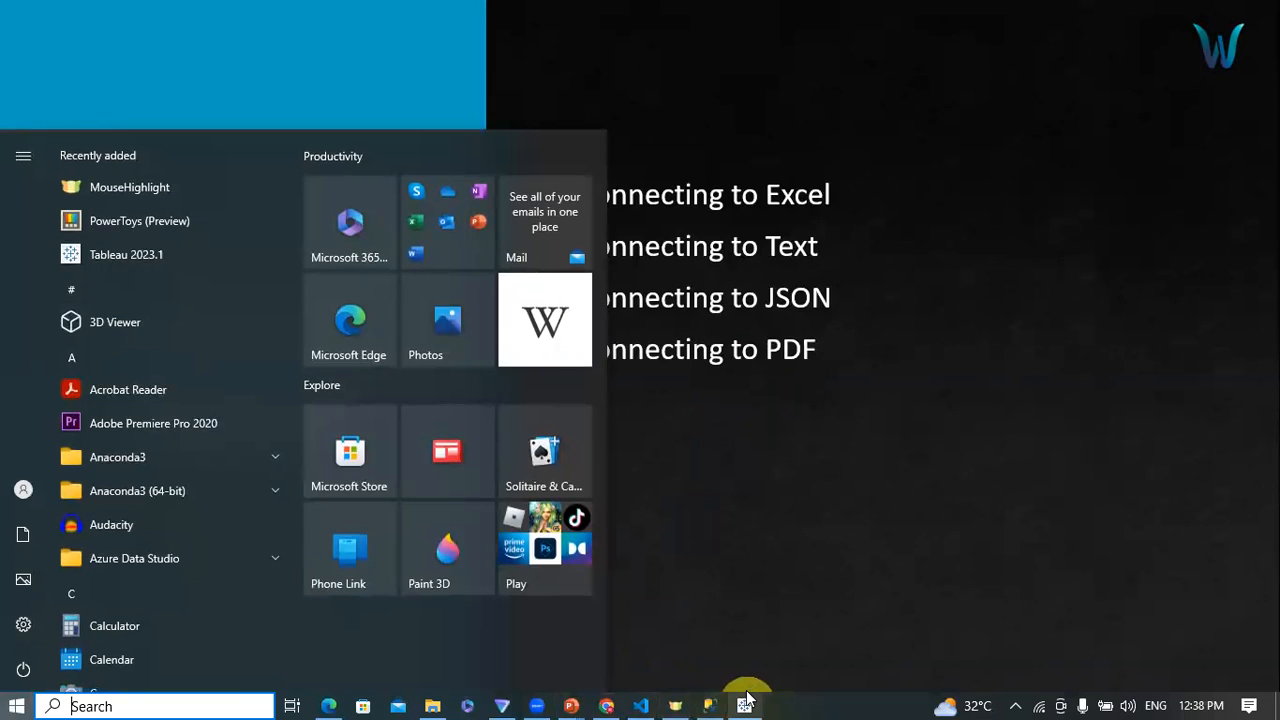
click(746, 704)
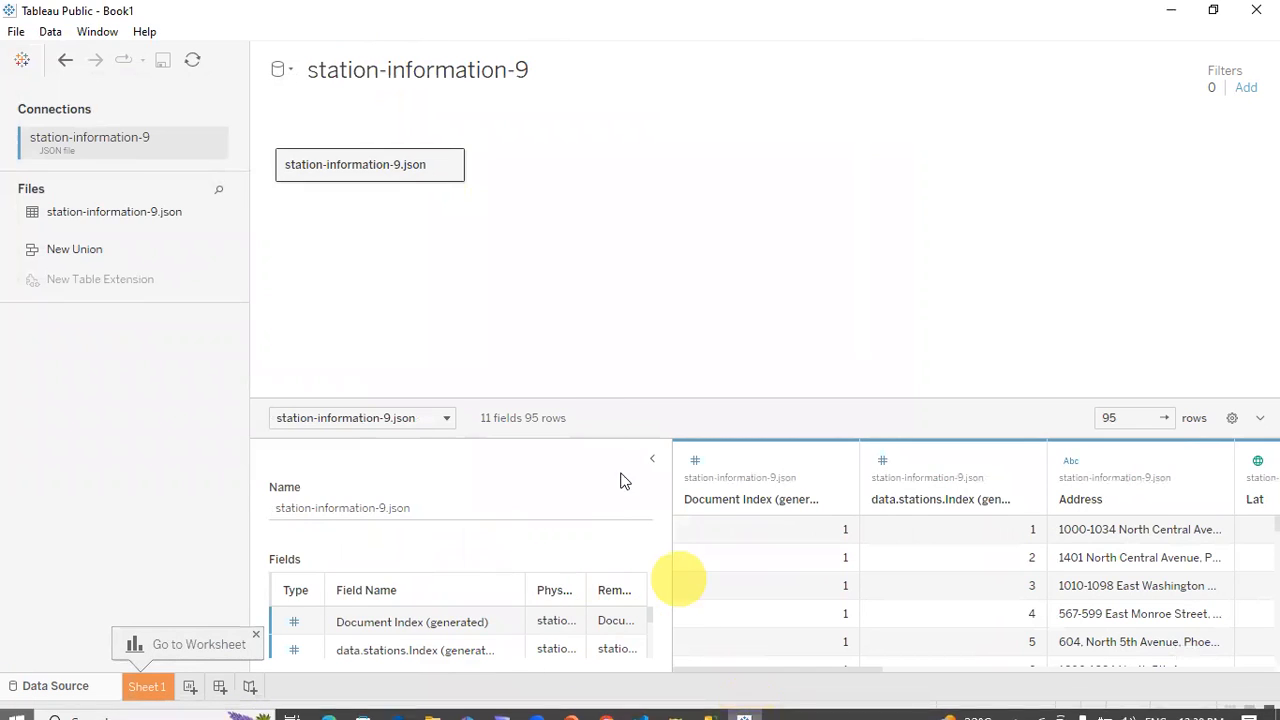
Create a new data source from the PDF file Wastewater drug residues_CLEAN.pdf.
click(289, 70)
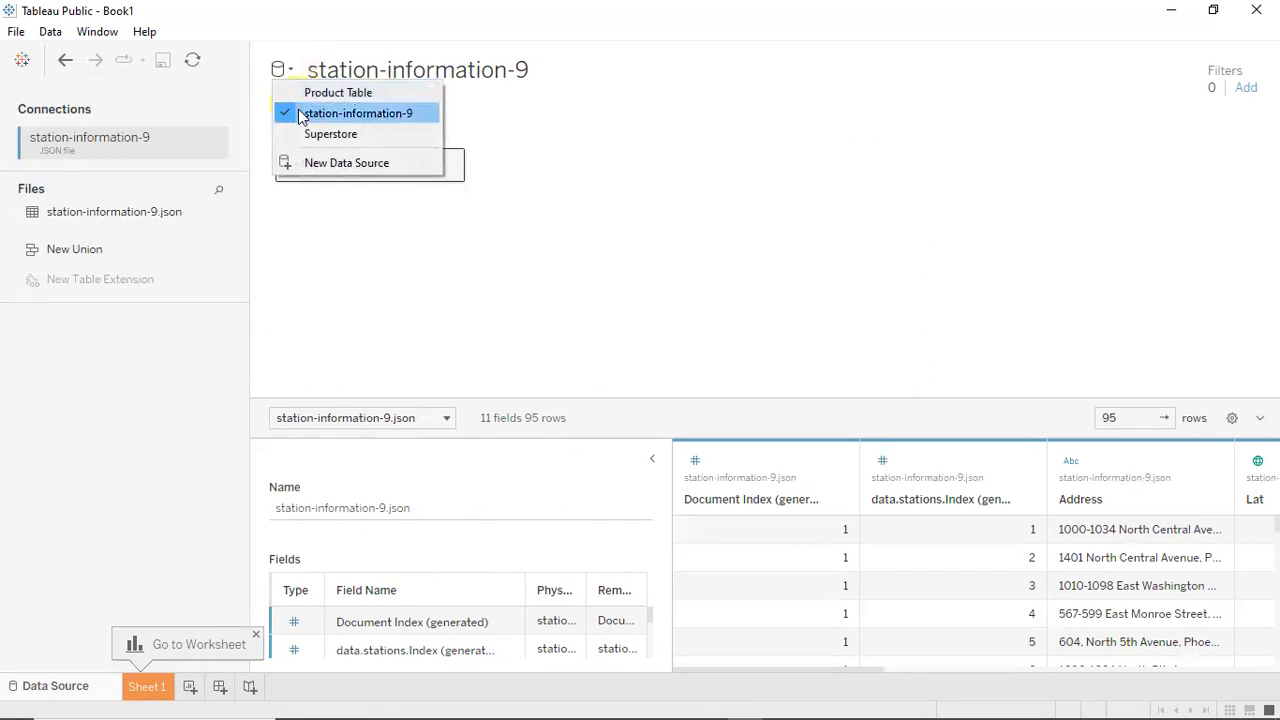
click(350, 163)
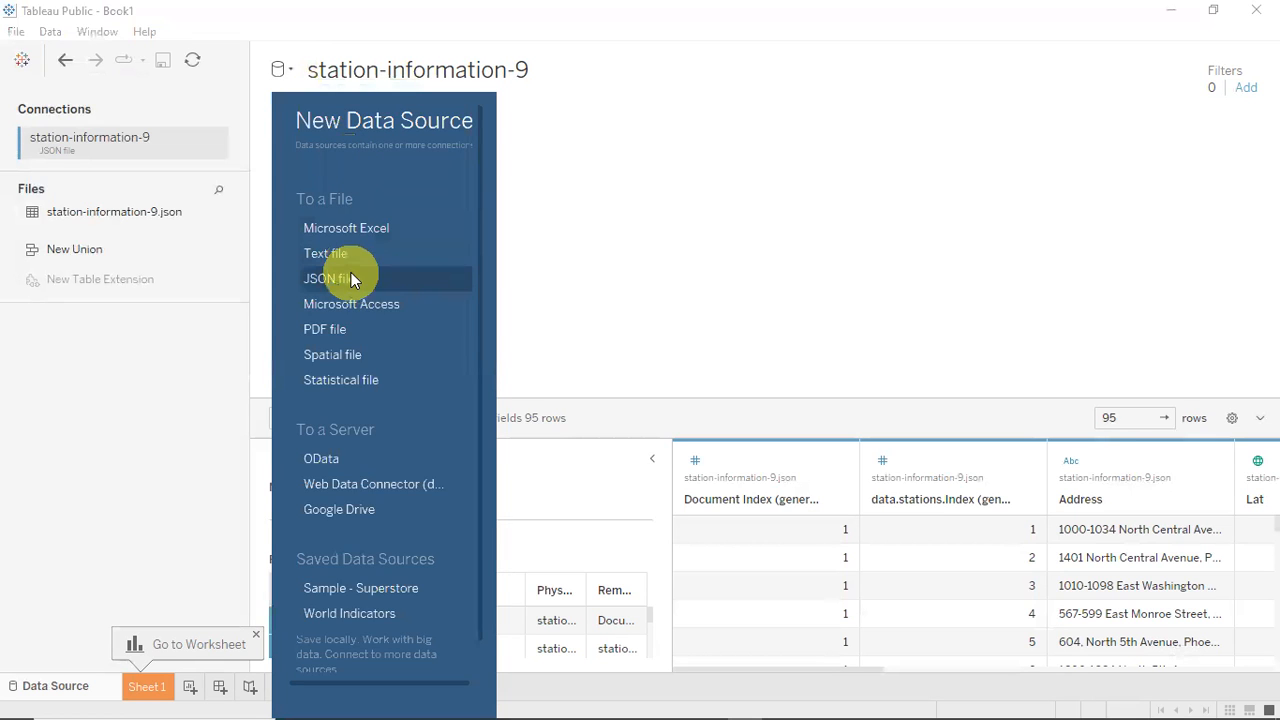
click(337, 326)
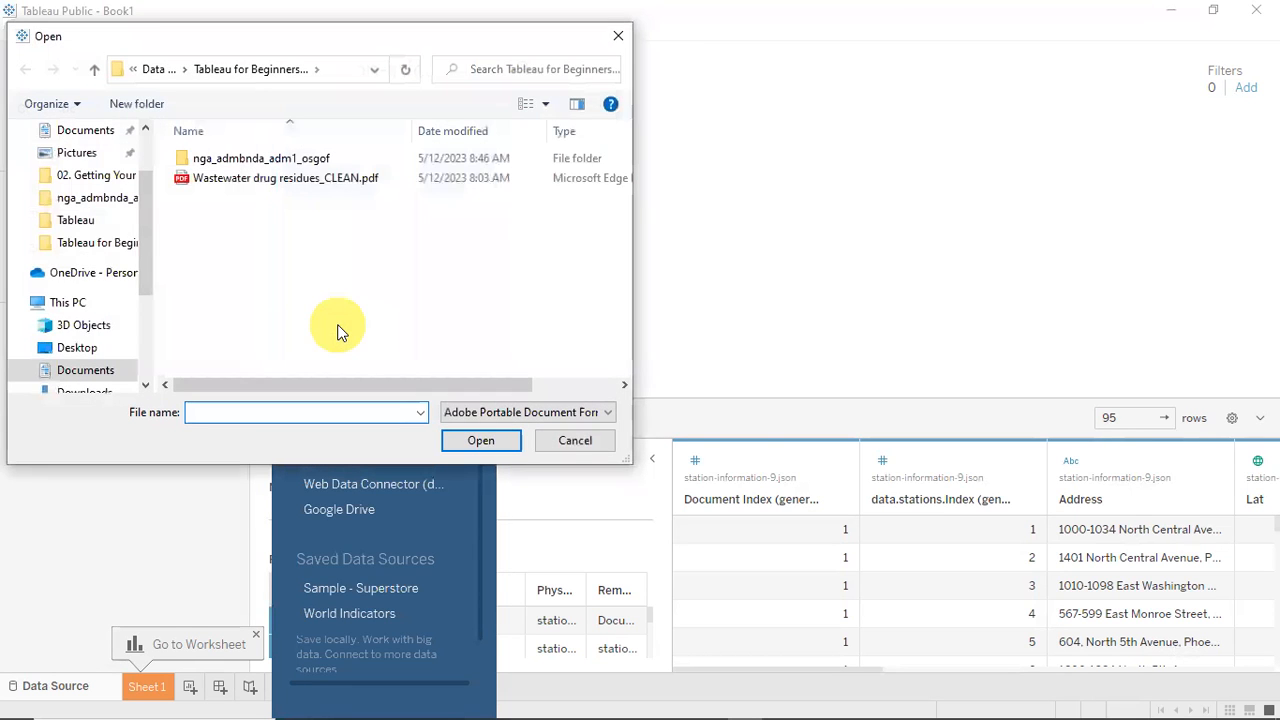
click(290, 181)
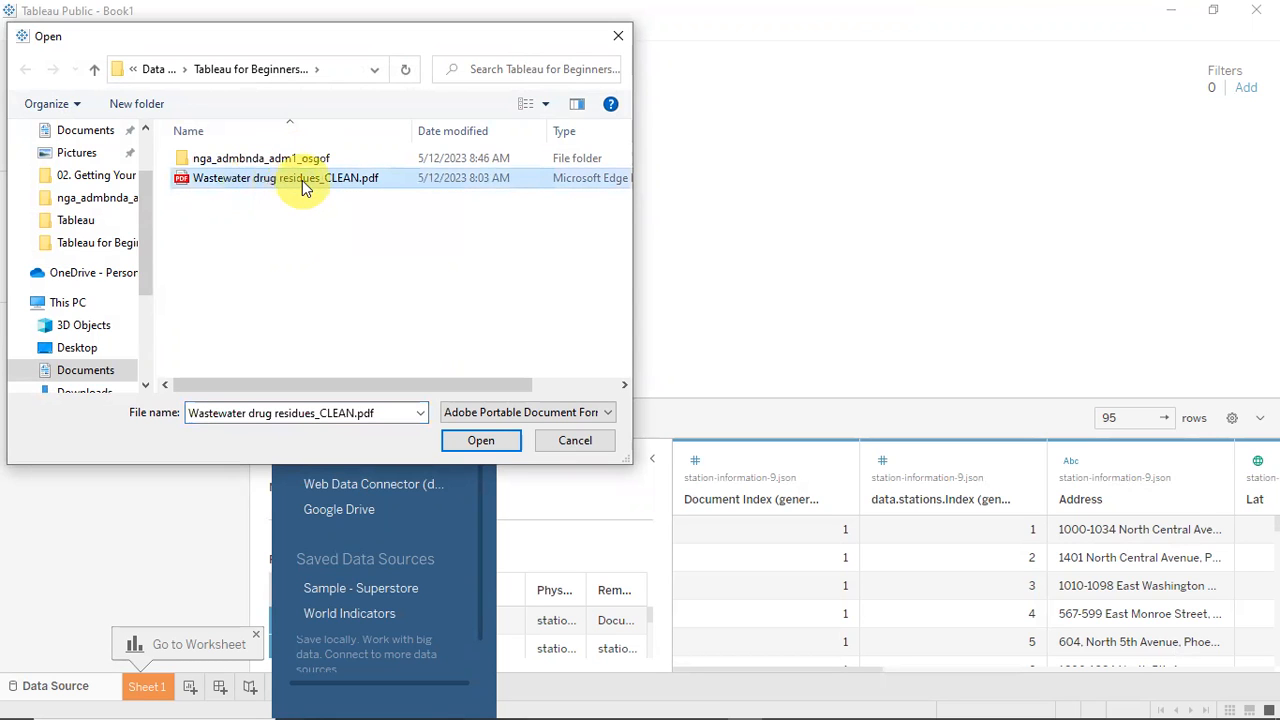
click(482, 441)
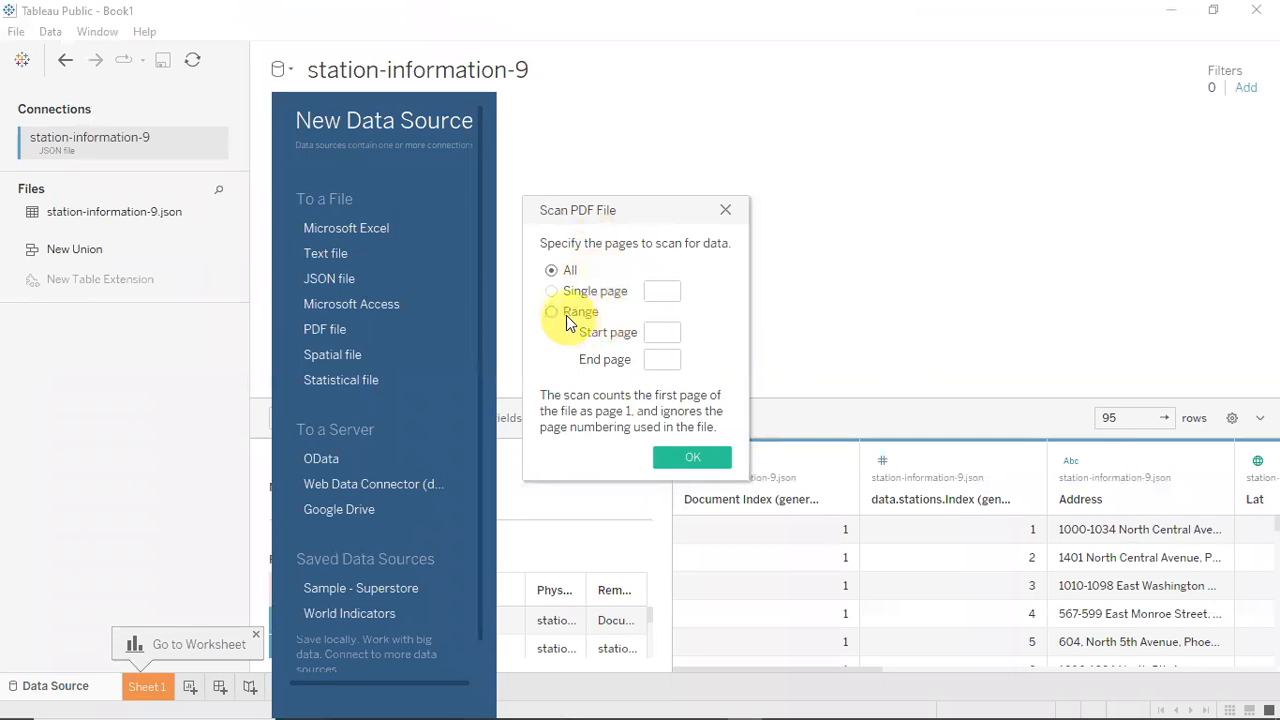
Limit the PDF scan to the page range 1 to 3 and run the scan.
click(557, 313)
click(661, 356)
text(3)
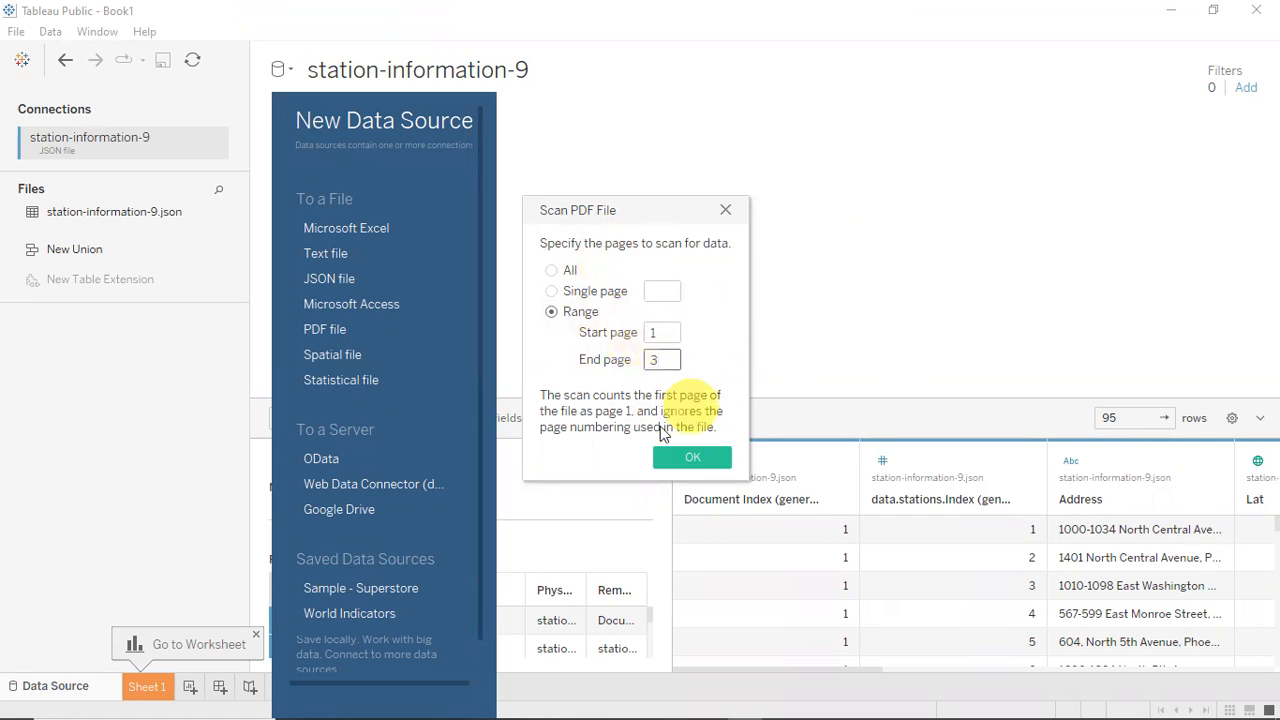
click(694, 458)
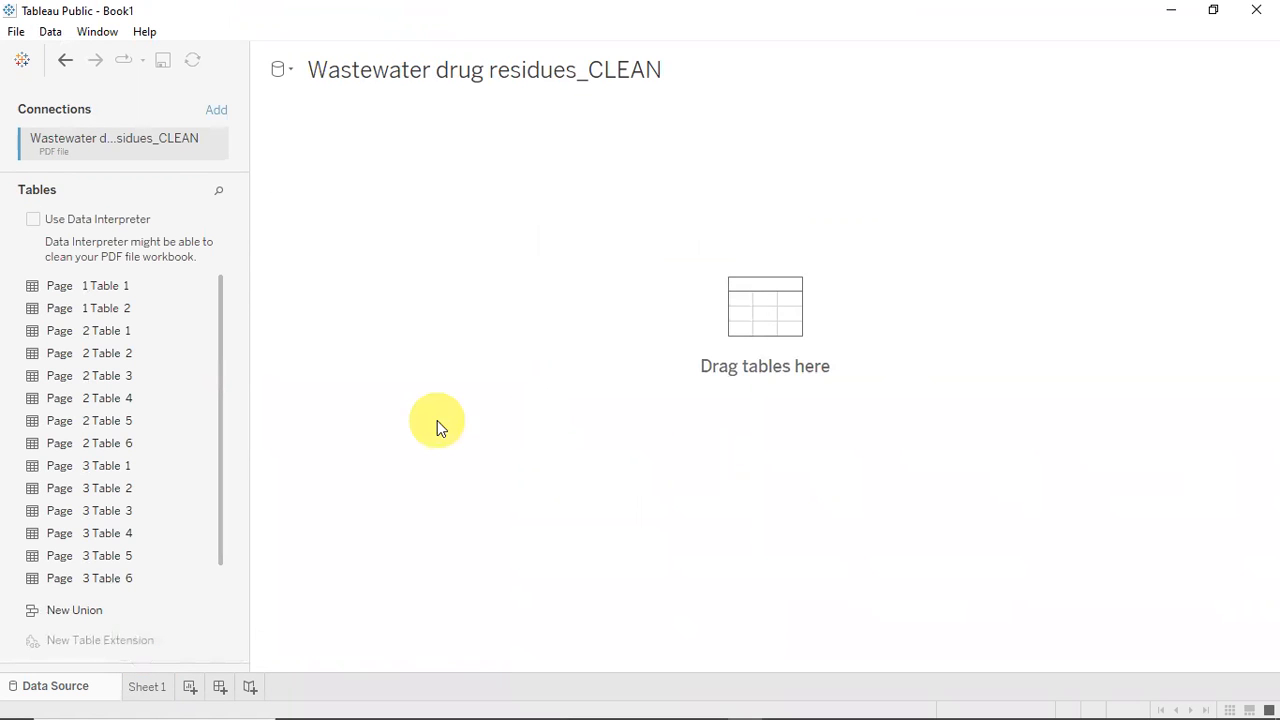
Preview the data of Page 1 Table 1, Page 1 Table 2 and Page 2 Table 1 from the scanned PDF.
drag(225, 416, 220, 522)
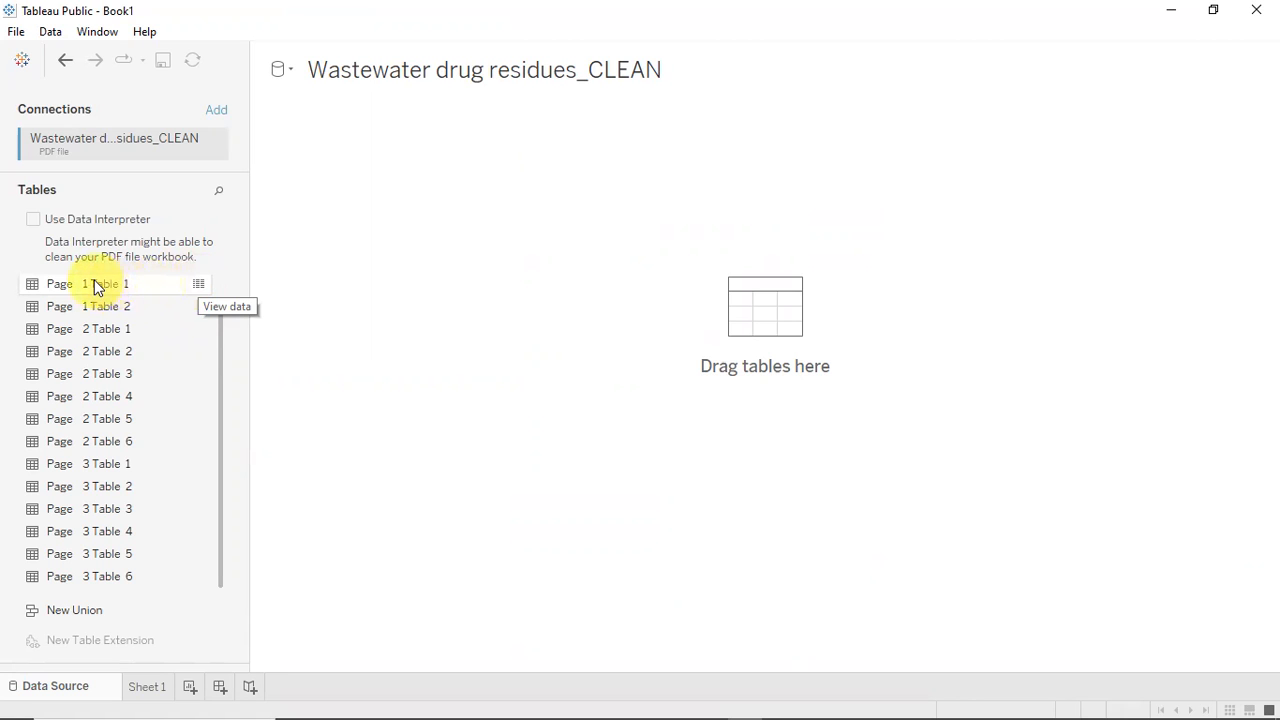
click(197, 286)
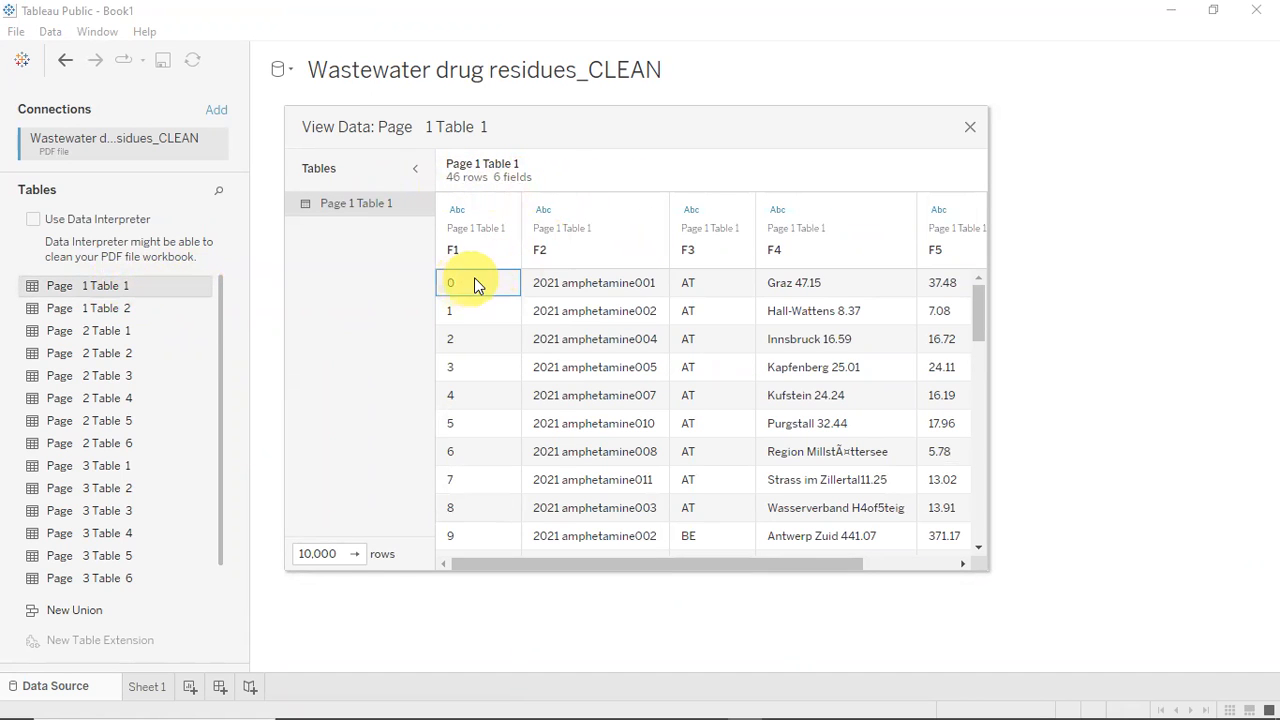
drag(975, 315, 991, 514)
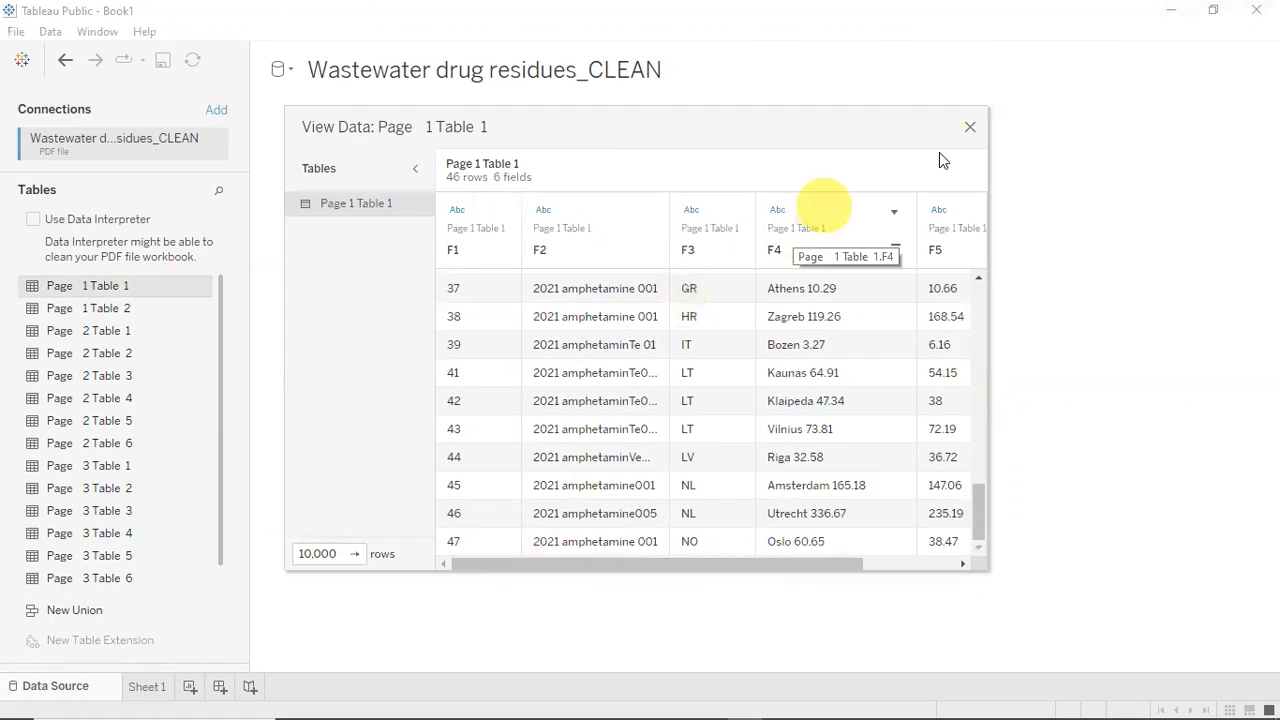
click(969, 129)
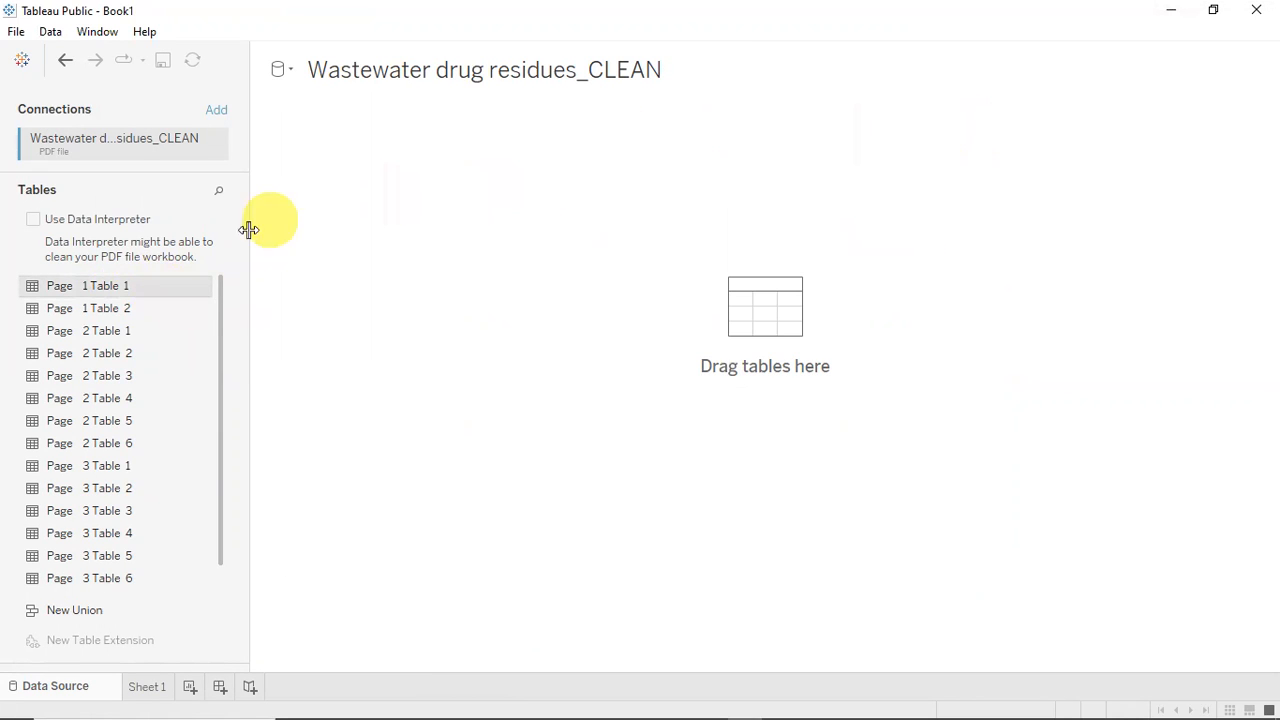
click(198, 308)
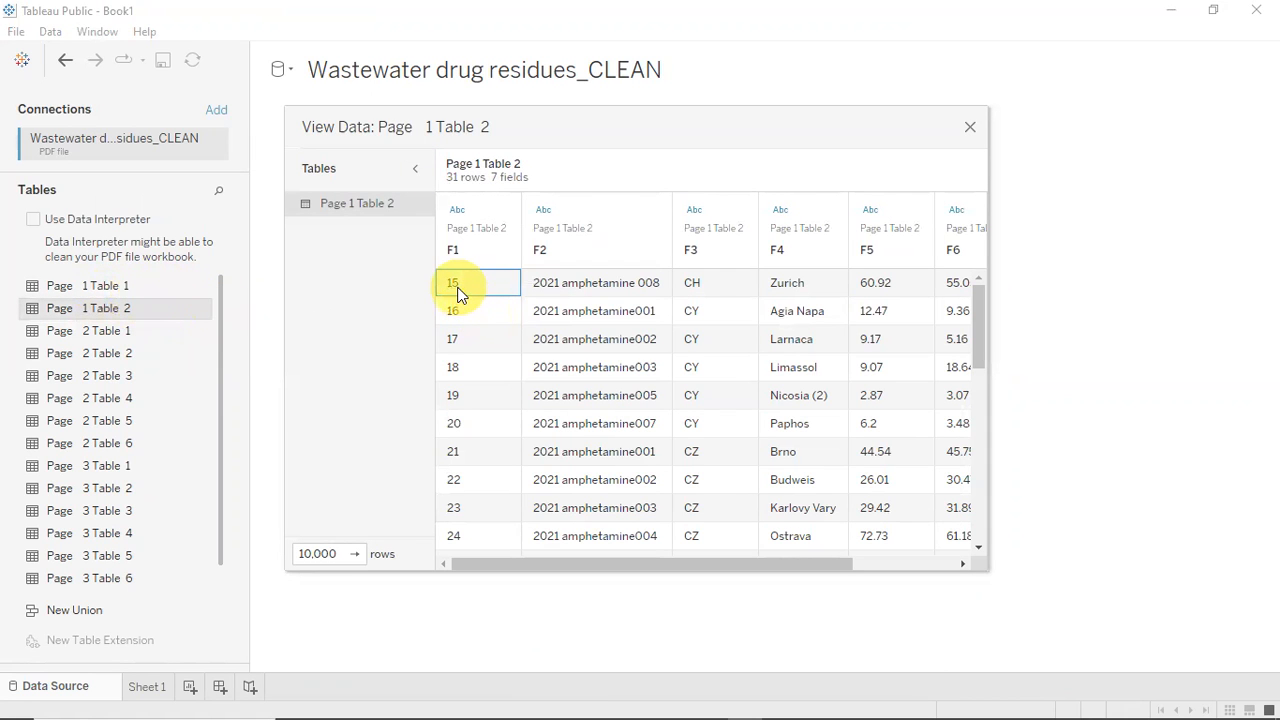
click(970, 127)
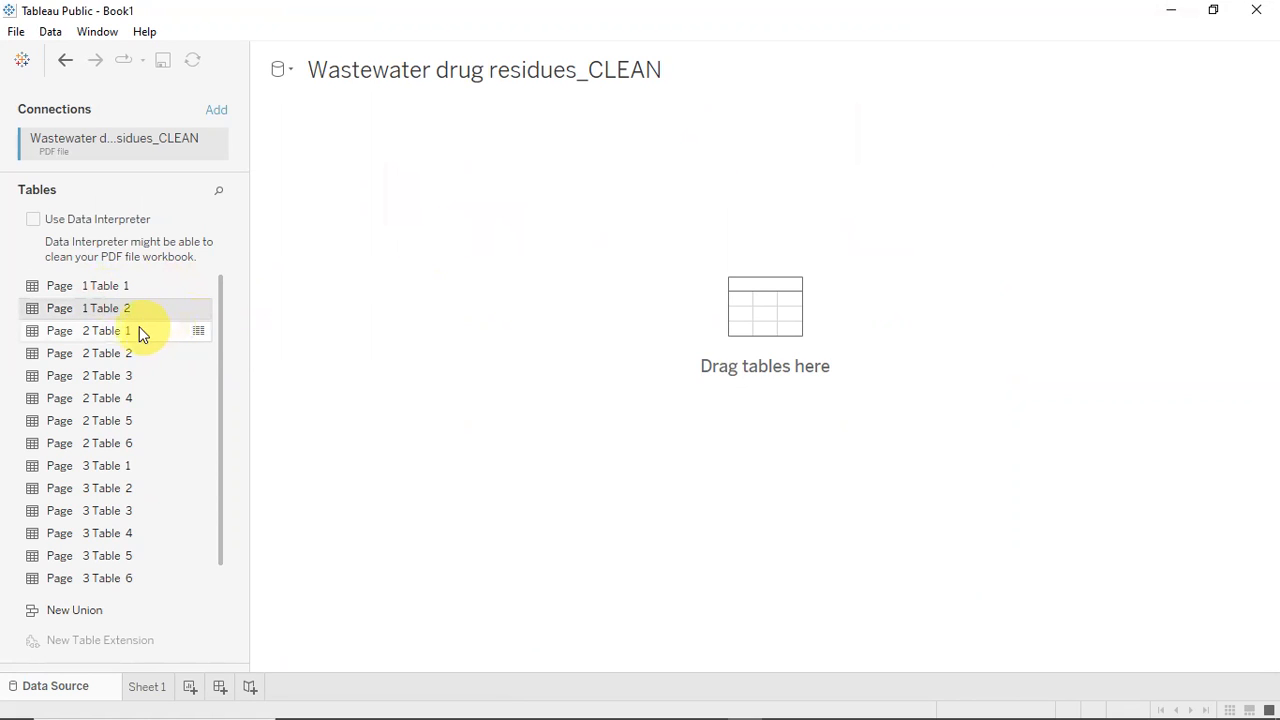
click(200, 330)
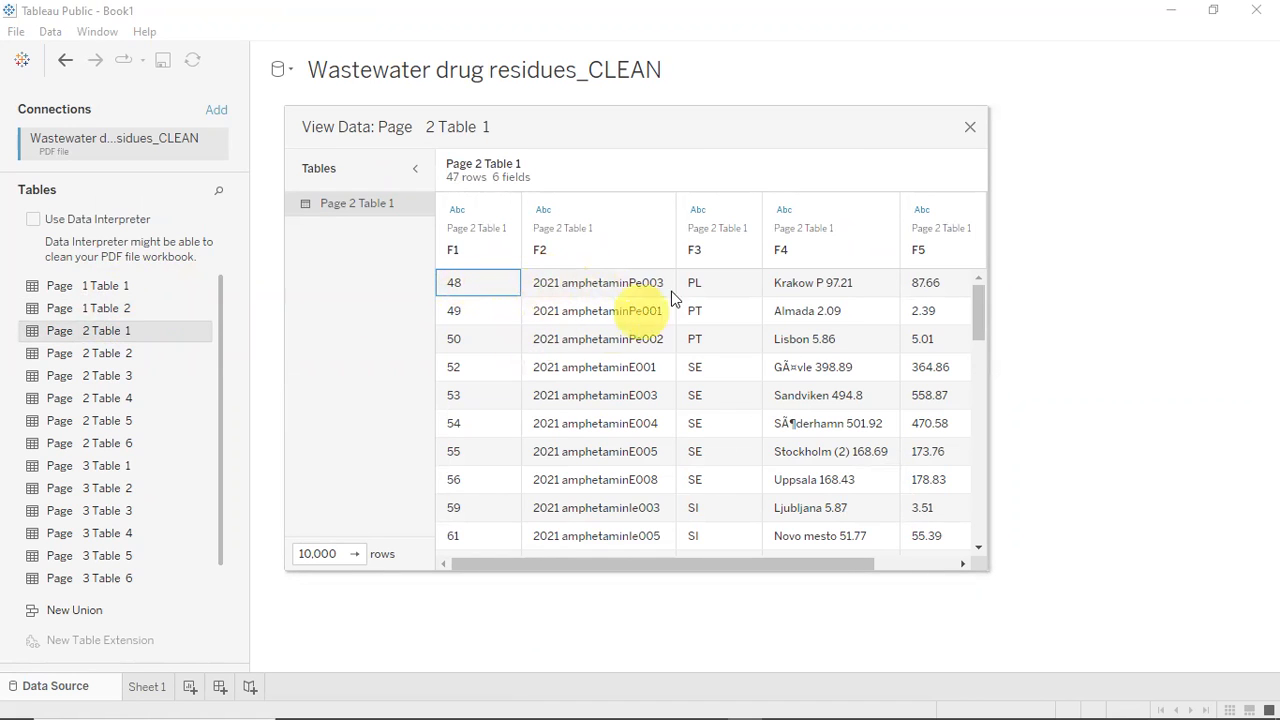
click(969, 126)
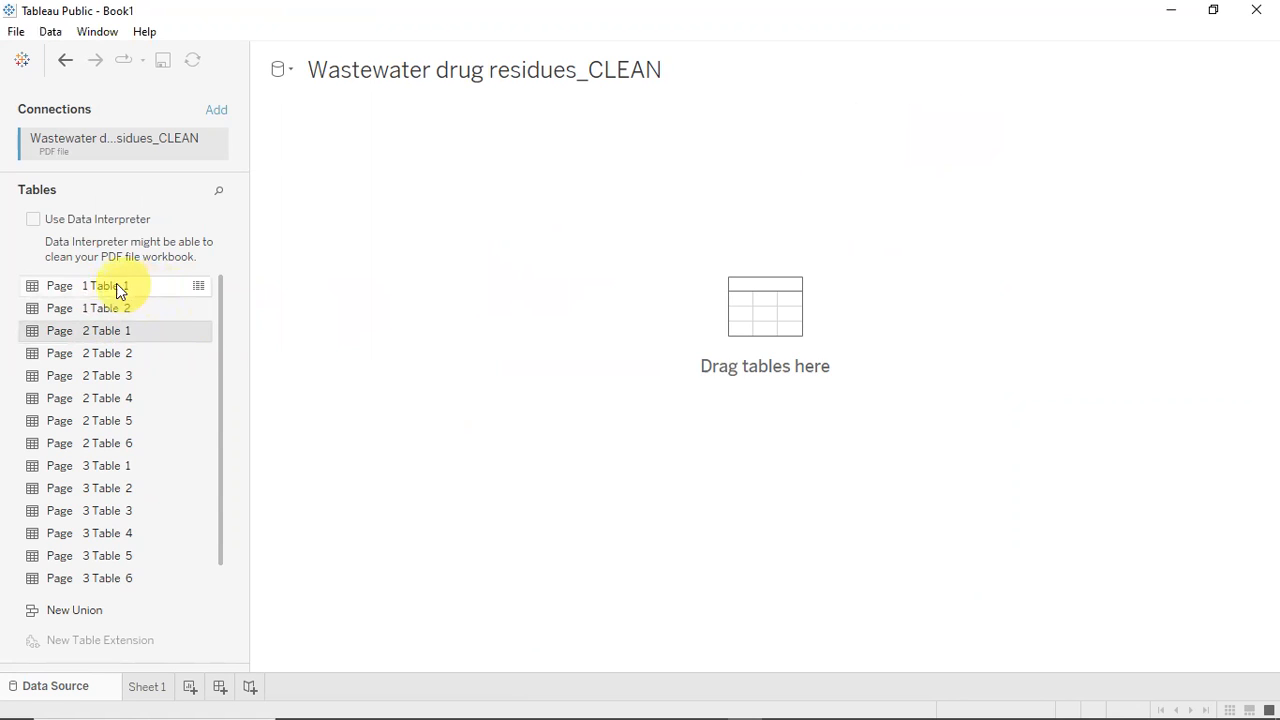
Add Page 1 Table 1 to the data source canvas and look over its data preview.
drag(90, 289, 646, 302)
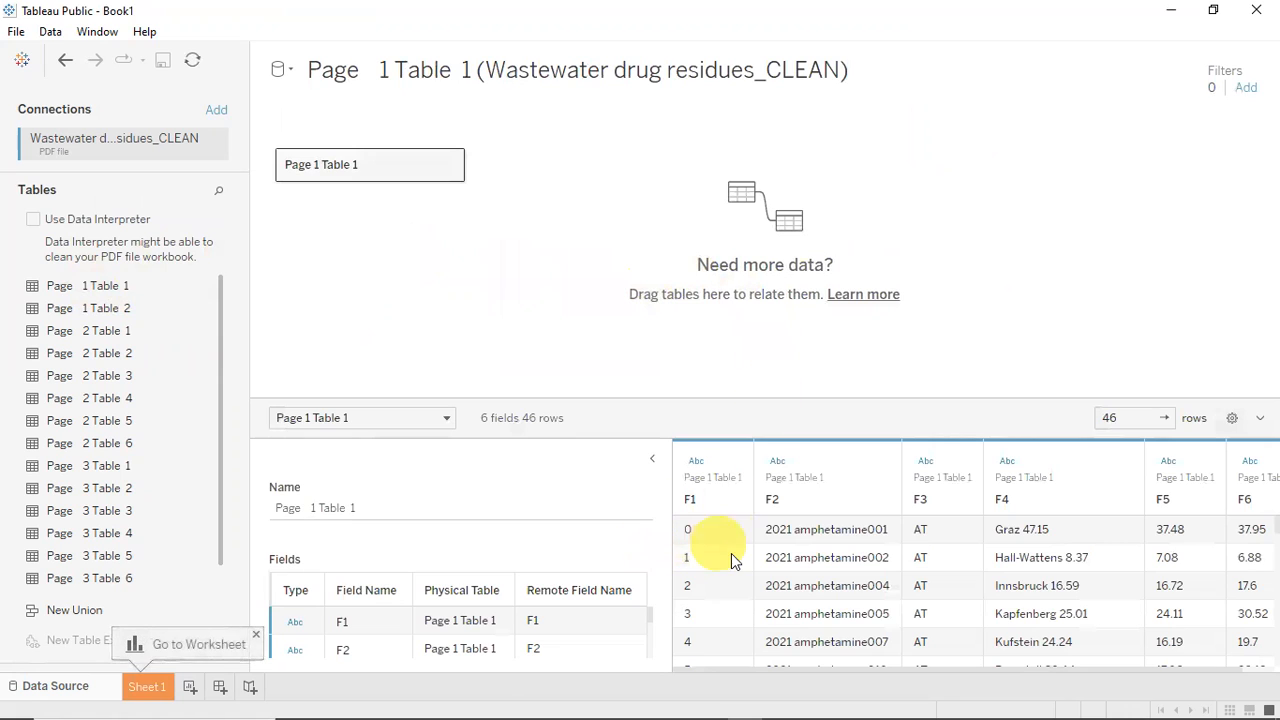
drag(795, 667, 690, 660)
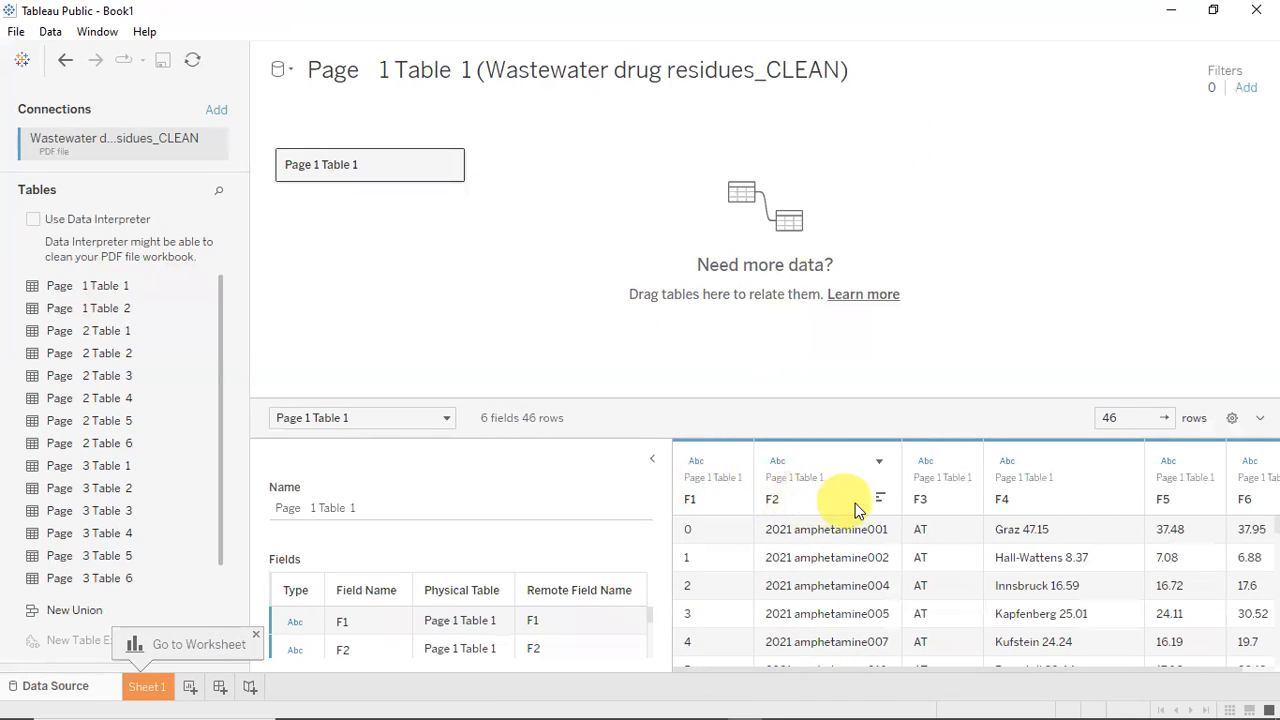
Open Wastewater drug residues_CLEAN.pdf from the Tableau for Beginners - Connecting to Data Sources folder to check its column headers, and return to Tableau Public.
mouse_move(347, 695)
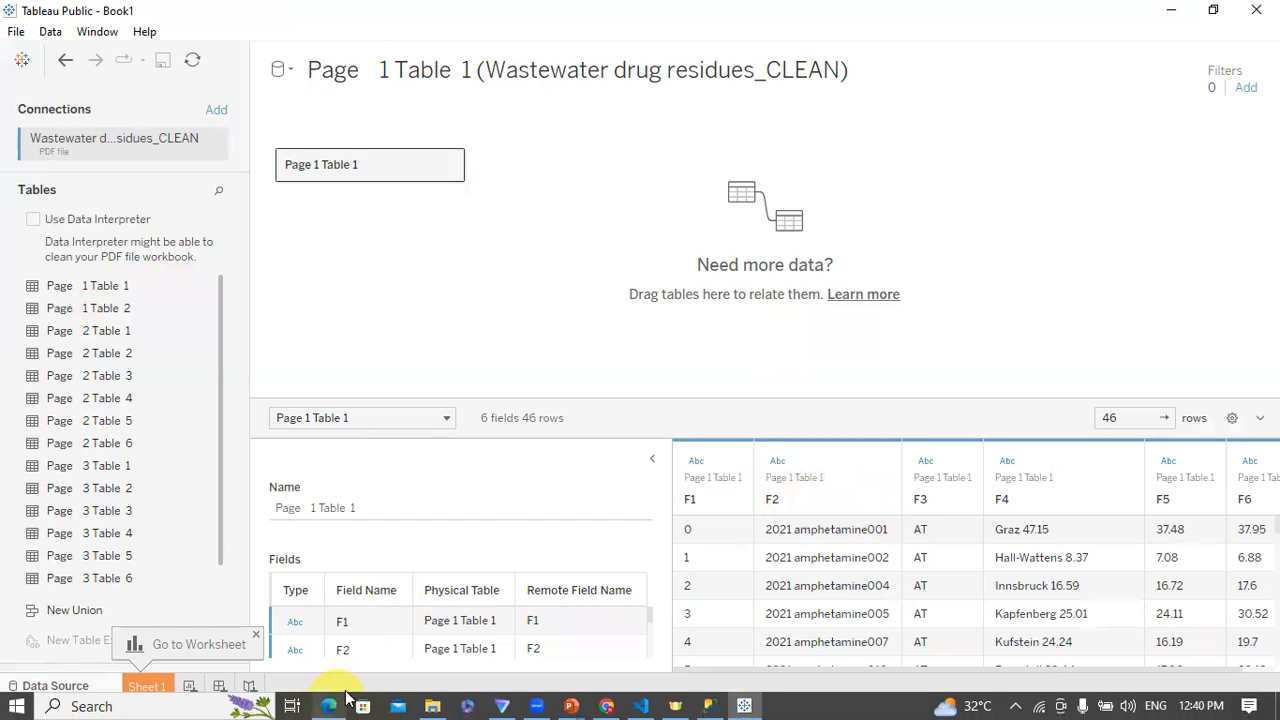
click(432, 706)
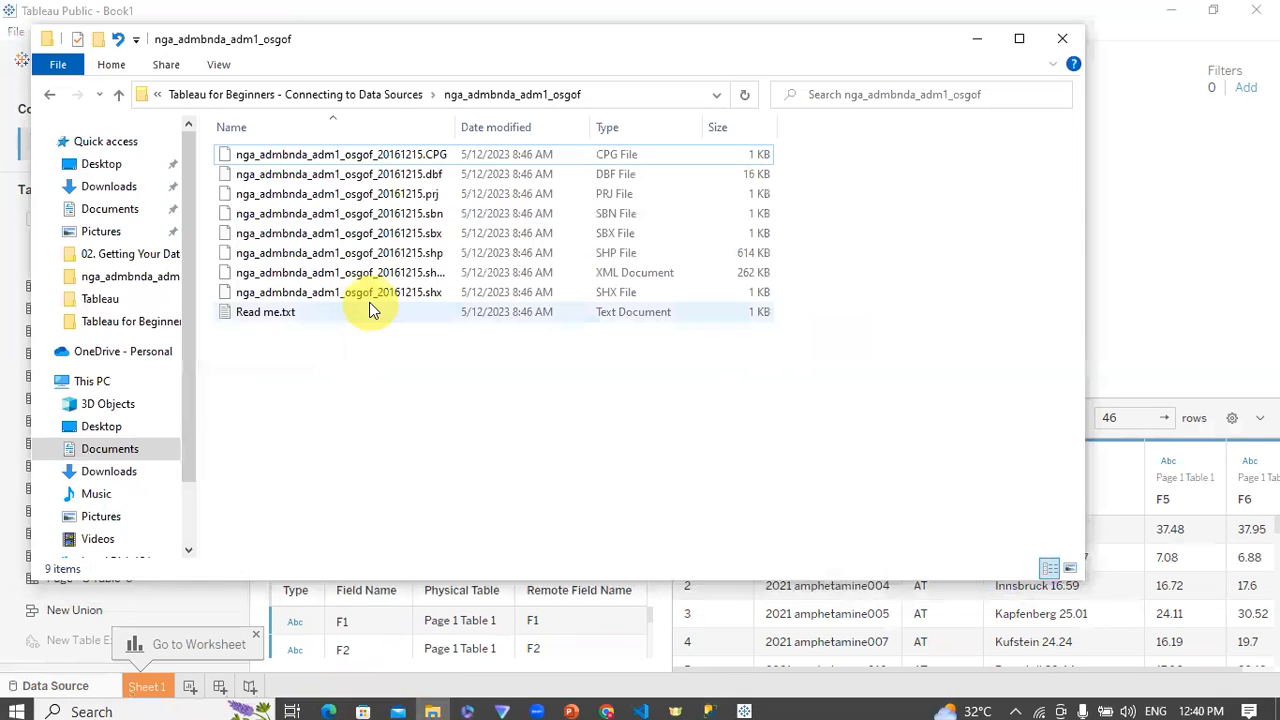
click(371, 94)
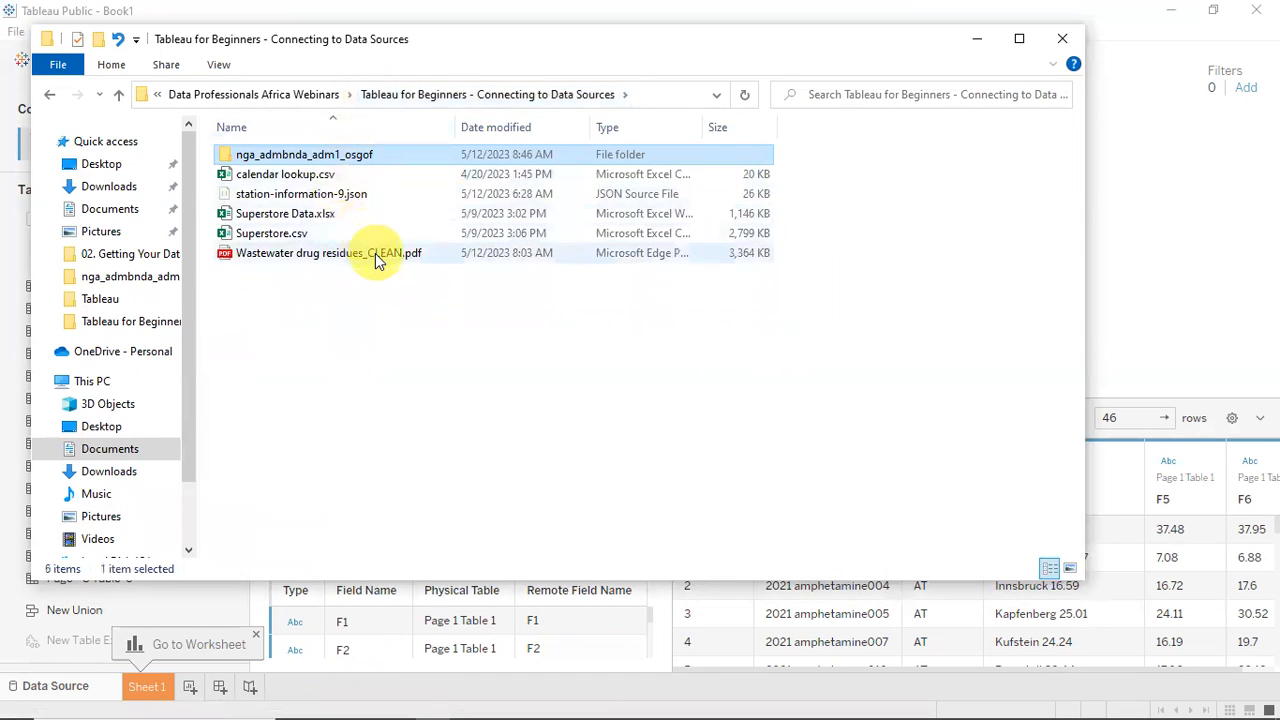
double_click(375, 253)
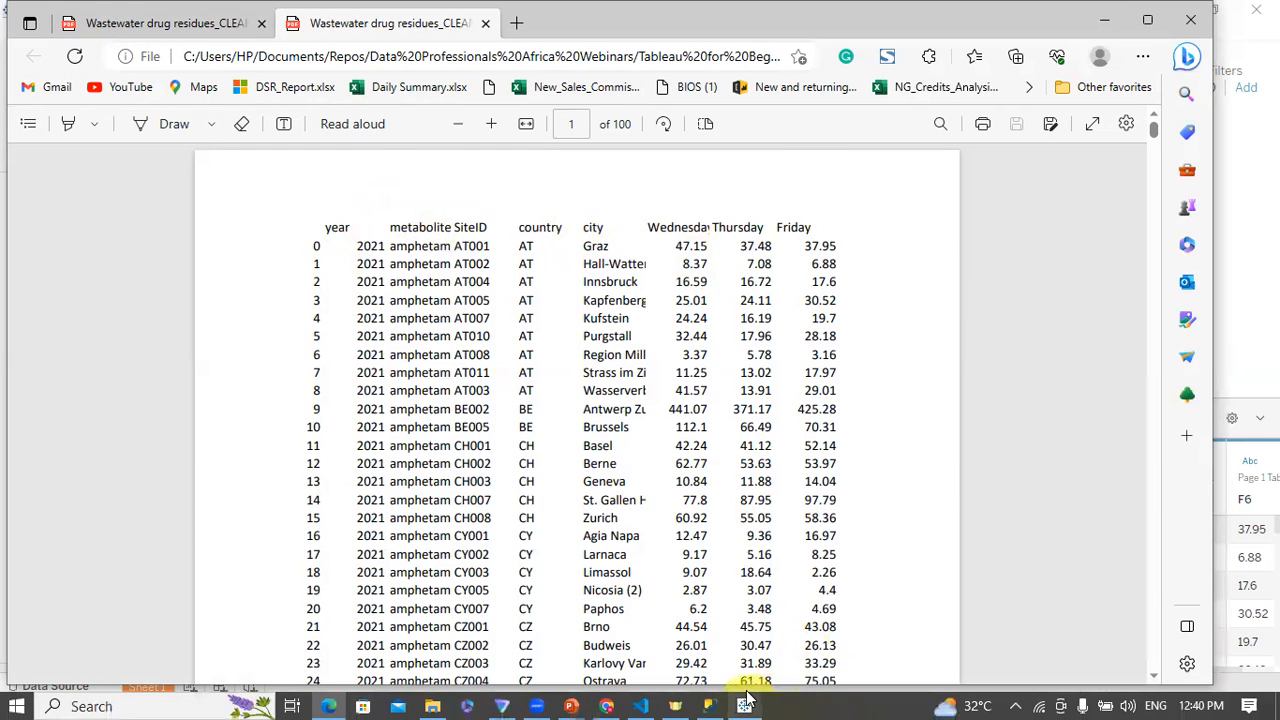
click(745, 705)
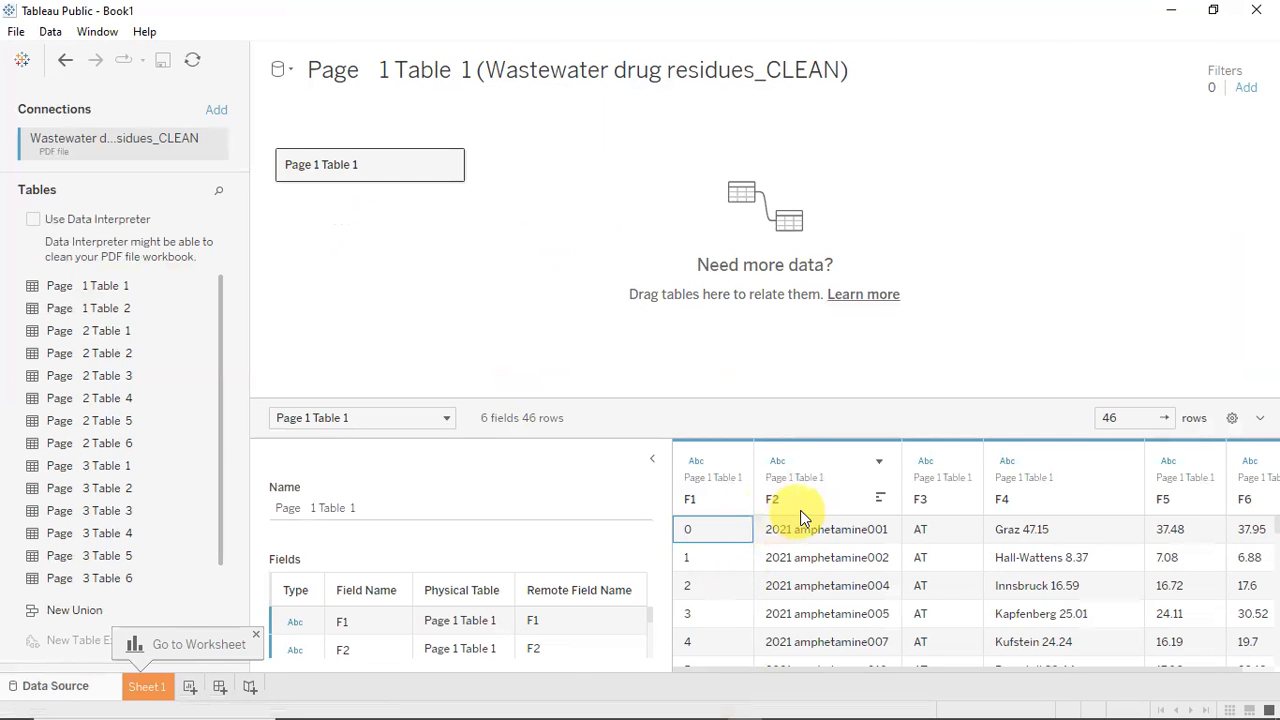
click(692, 499)
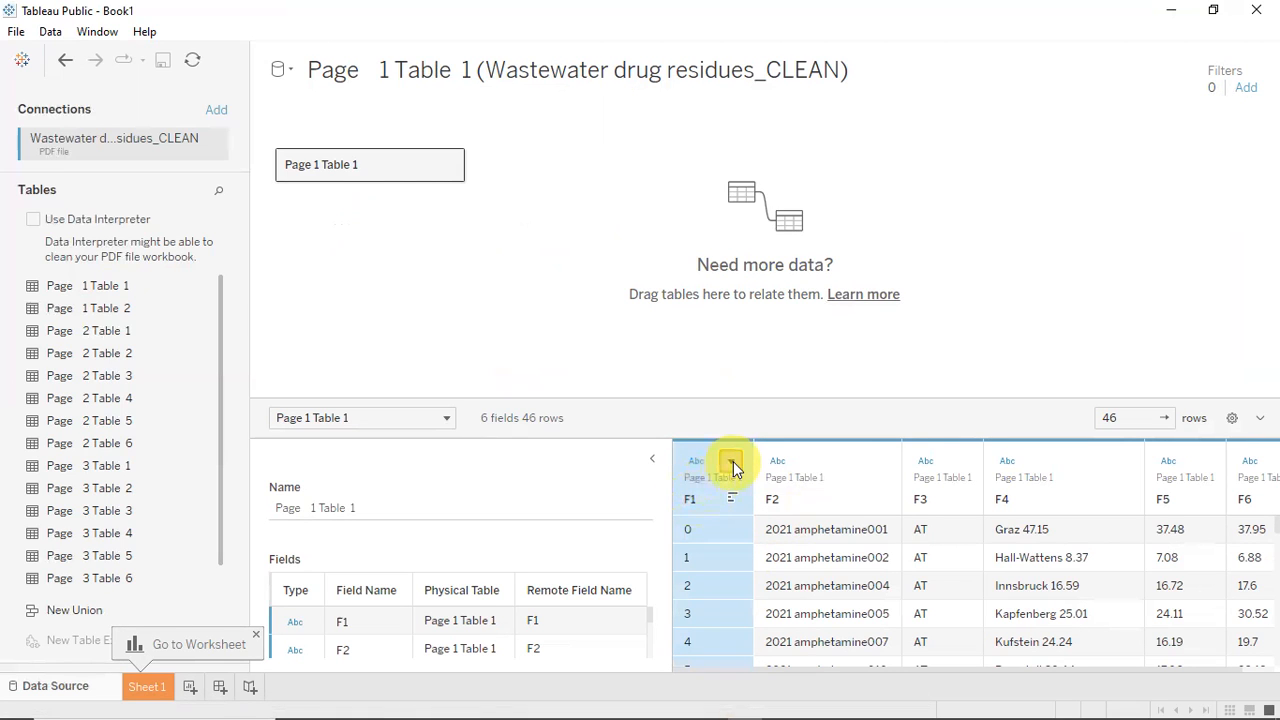
click(733, 461)
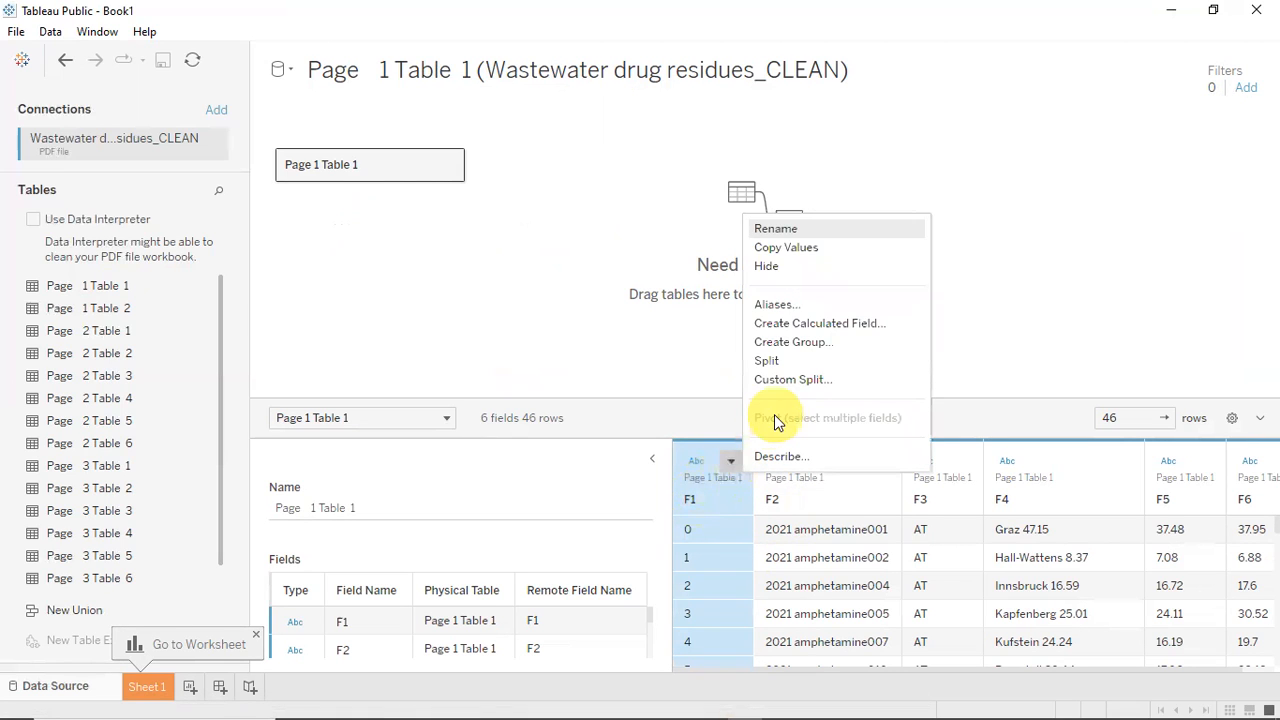
click(785, 232)
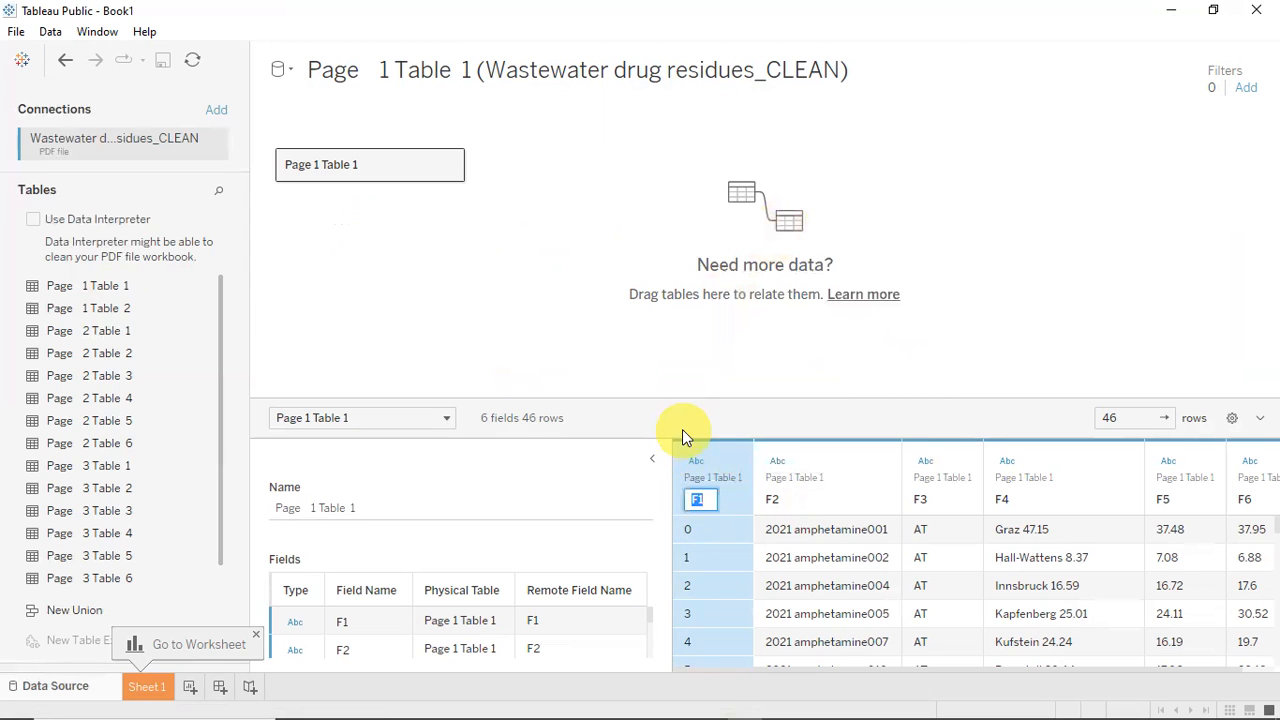
click(803, 540)
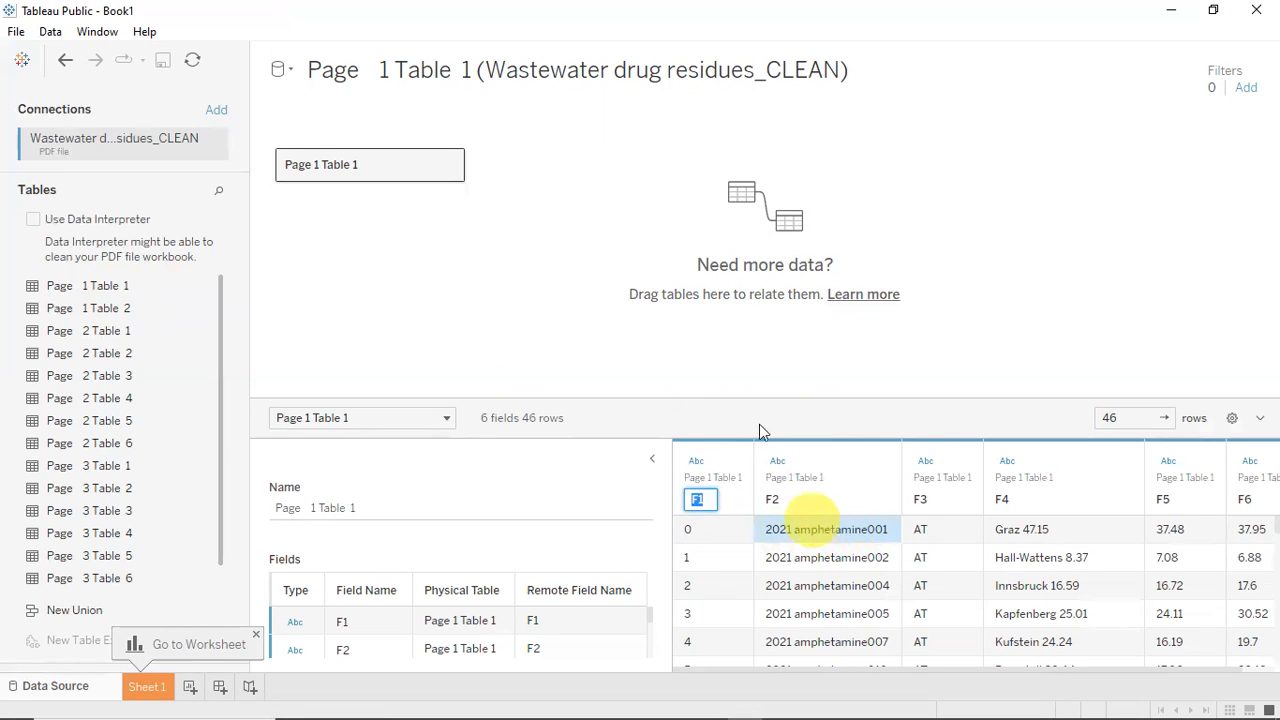
click(709, 337)
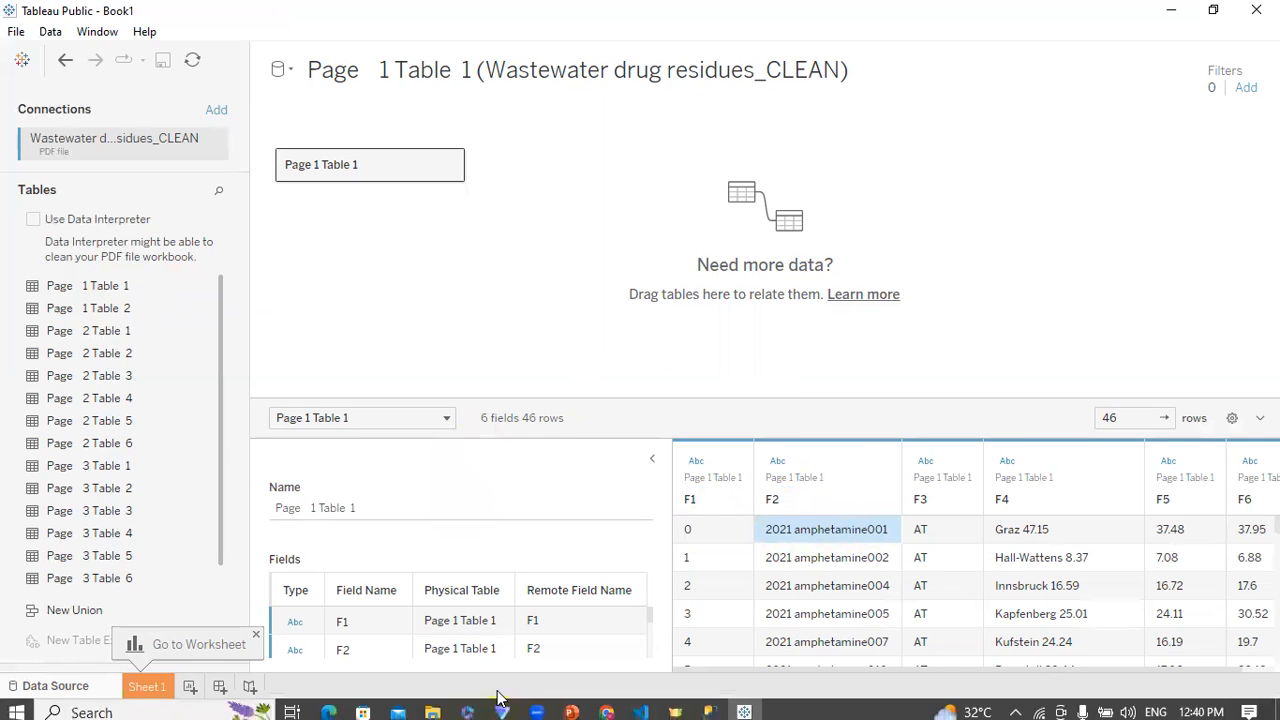
Switch to the PowerPoint slide show, reveal the "Connecting to Spatial" point, and advance to the "When Connecting to Spatial files" slide.
mouse_move(742, 703)
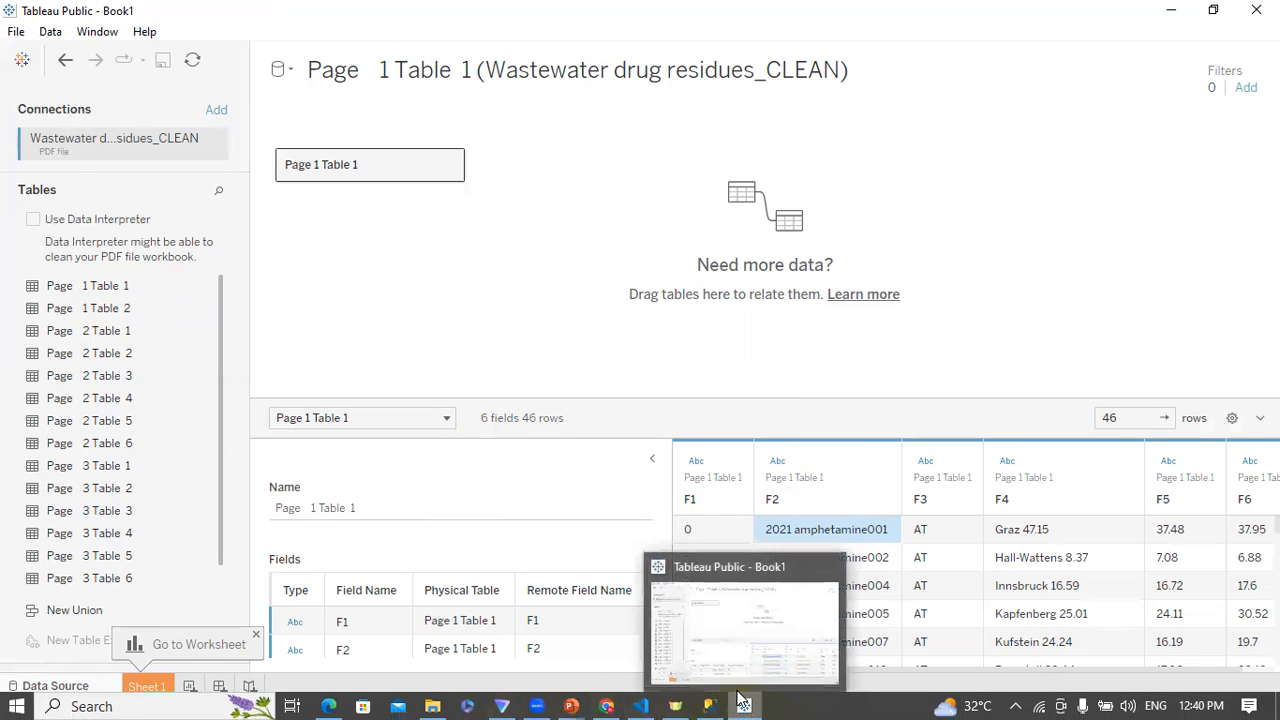
mouse_move(568, 700)
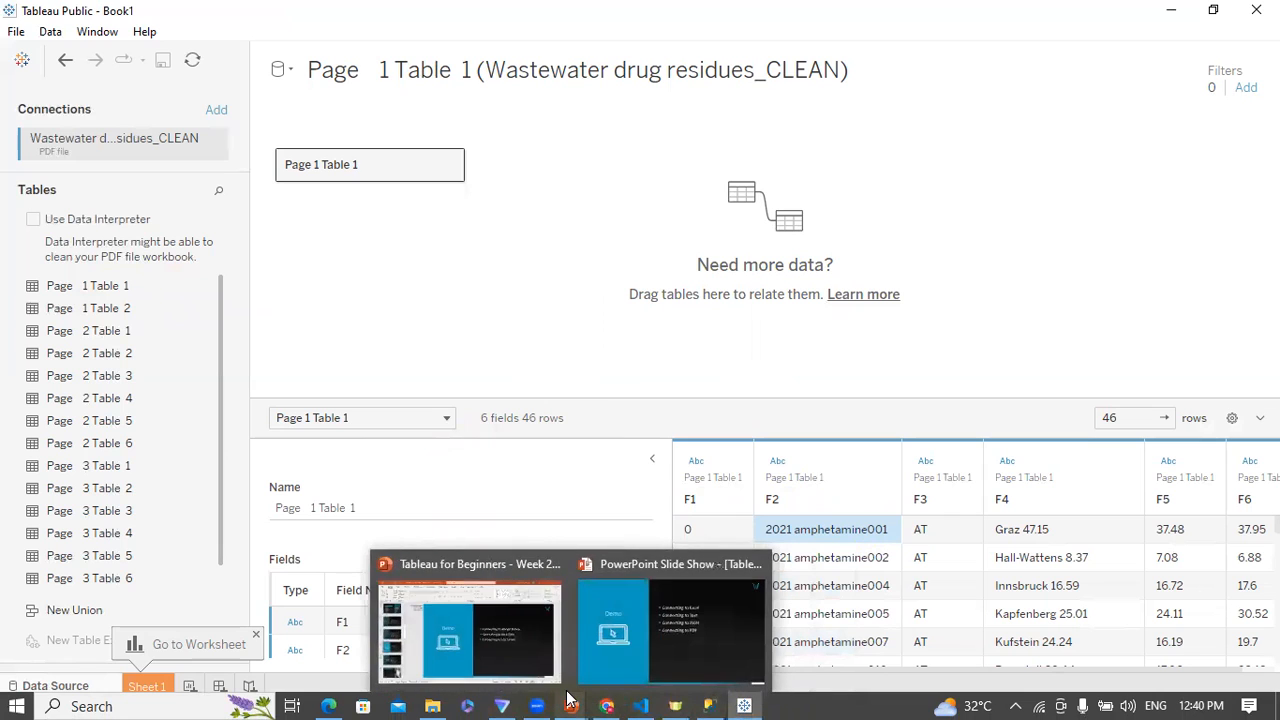
click(660, 628)
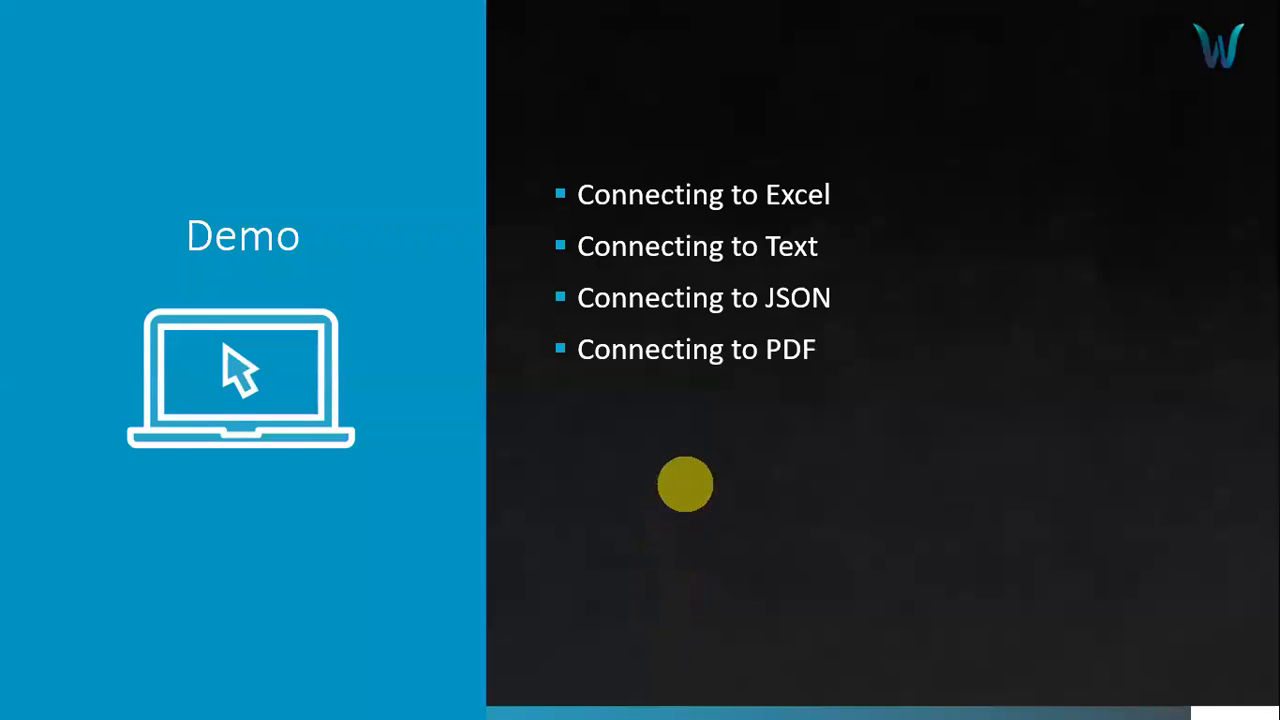
click(685, 484)
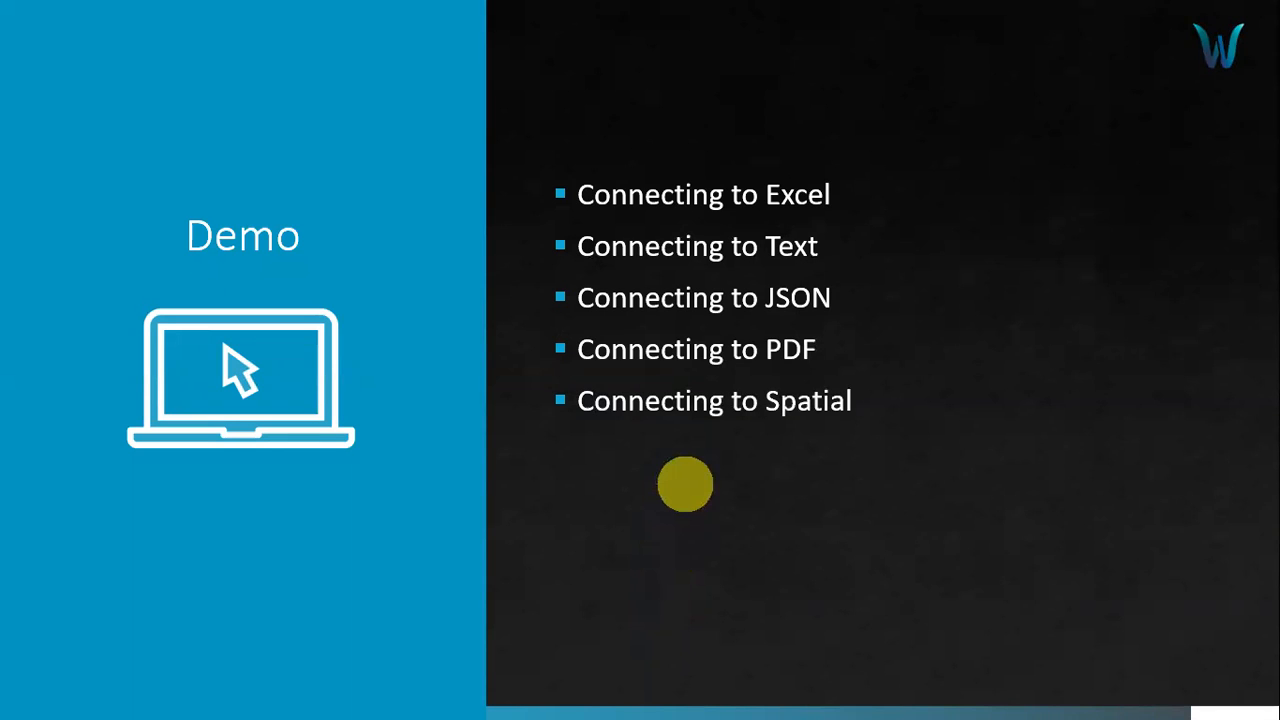
click(748, 431)
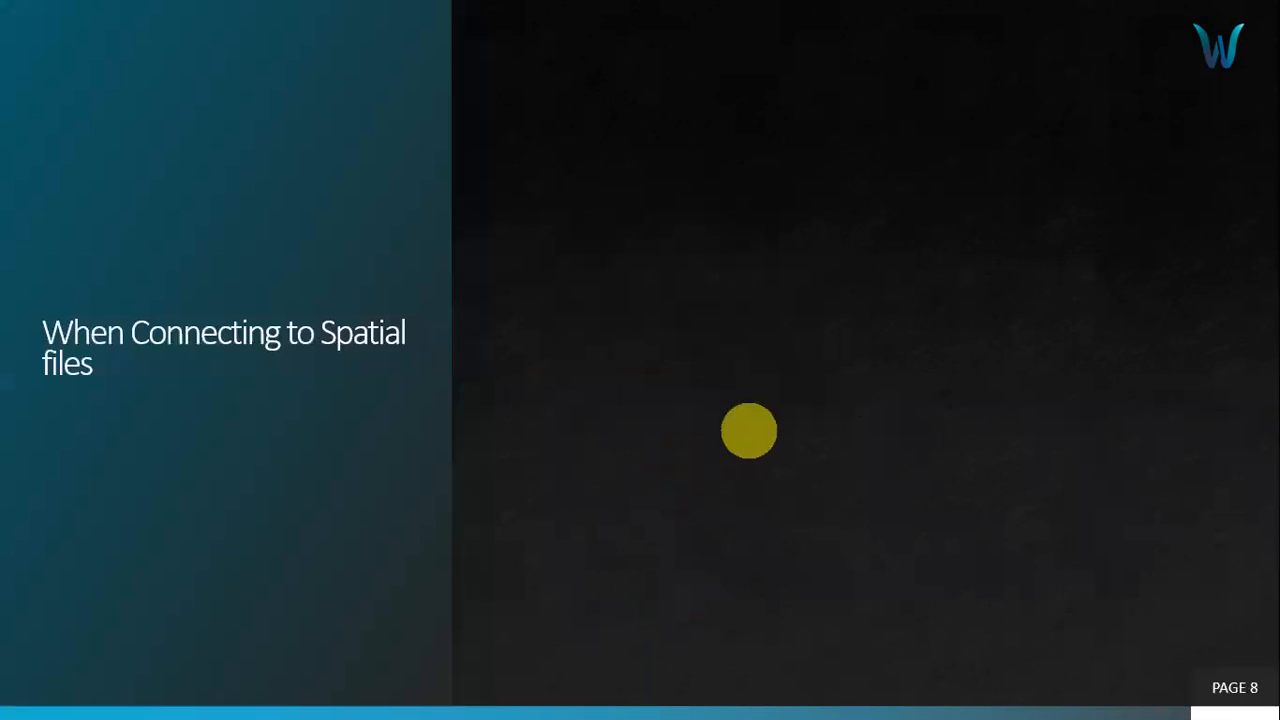
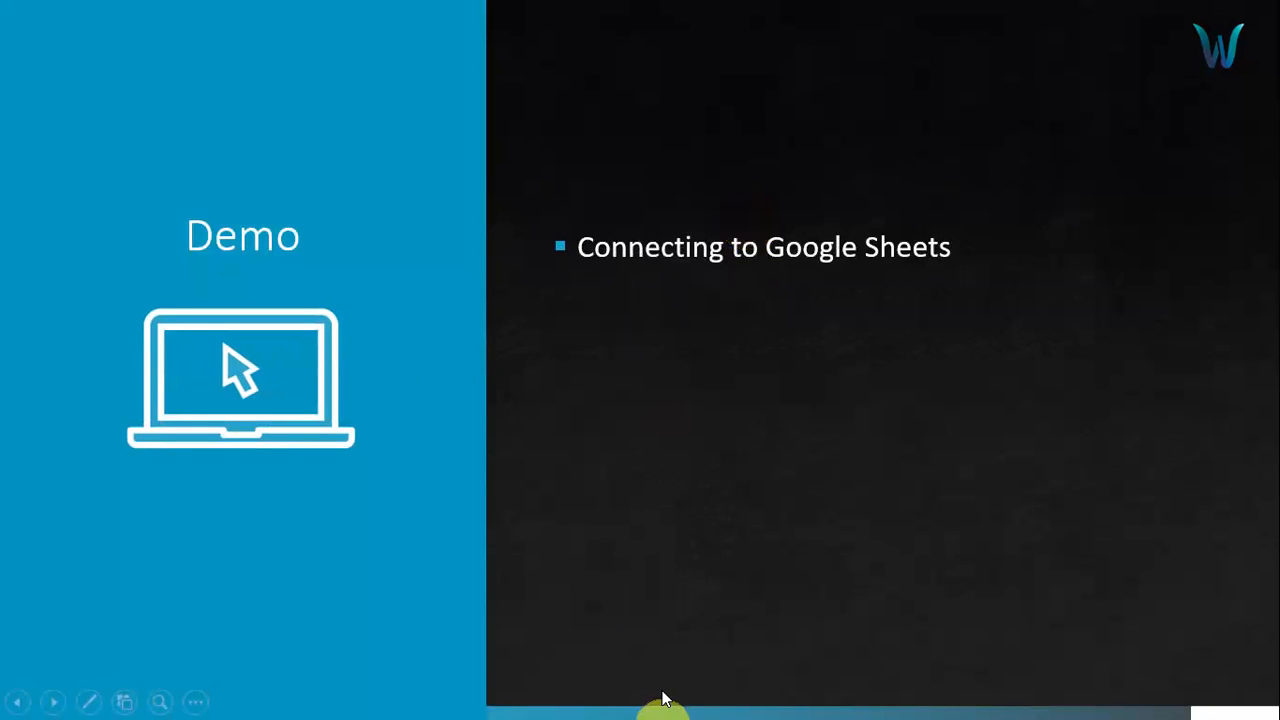
Switch from the slide show's Google Sheets demo slide back to Tableau Public.
key(super)
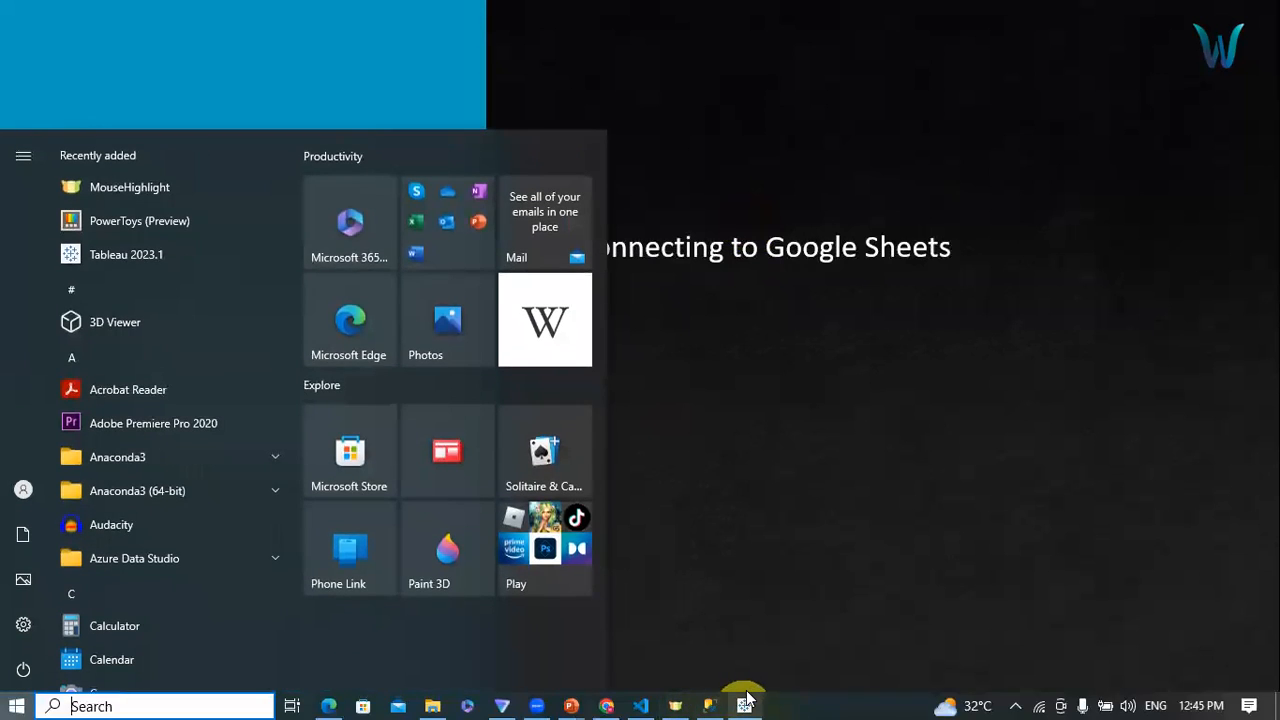
click(744, 704)
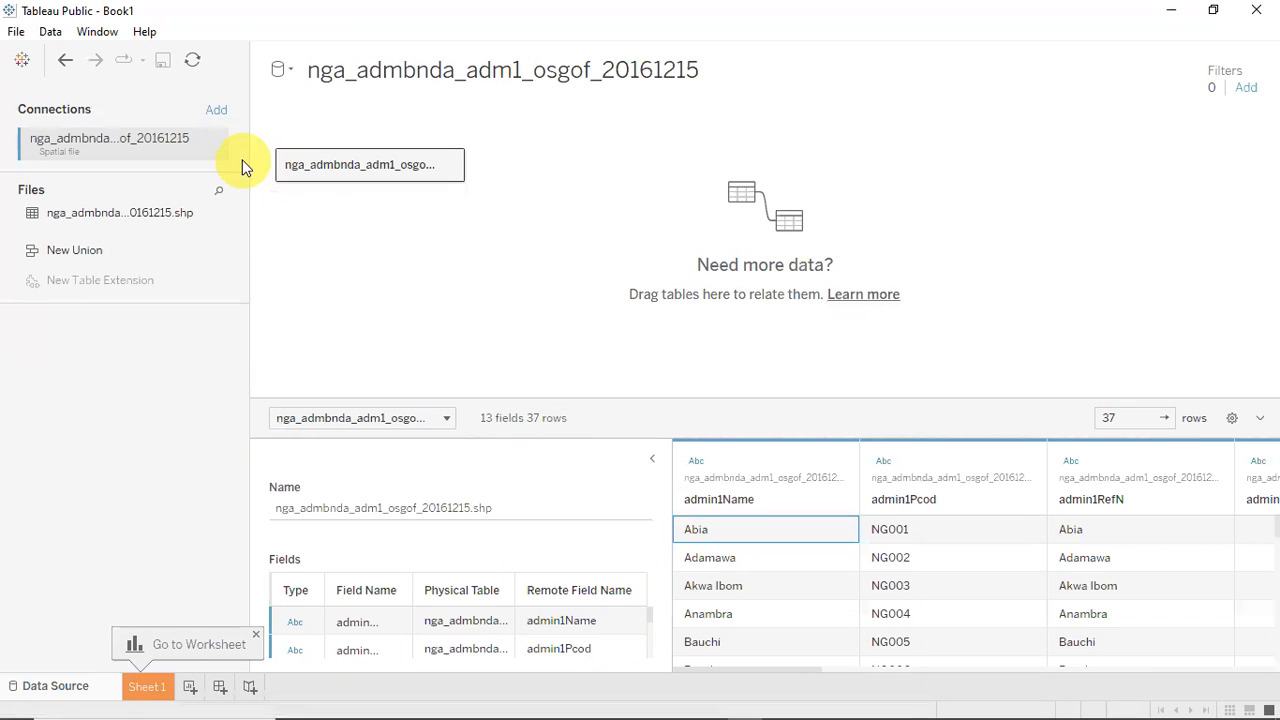
Start a new Google Drive data source, choose the Google account, and allow Tableau to access its Drive files.
click(293, 73)
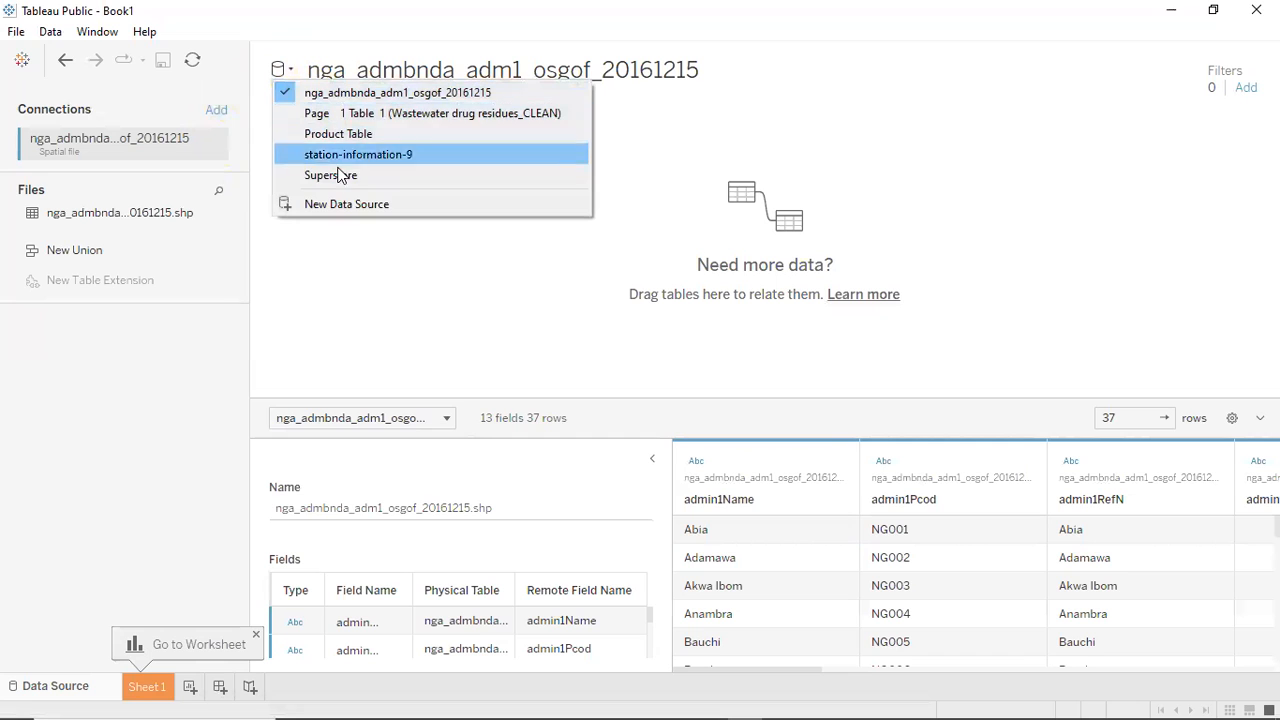
click(351, 205)
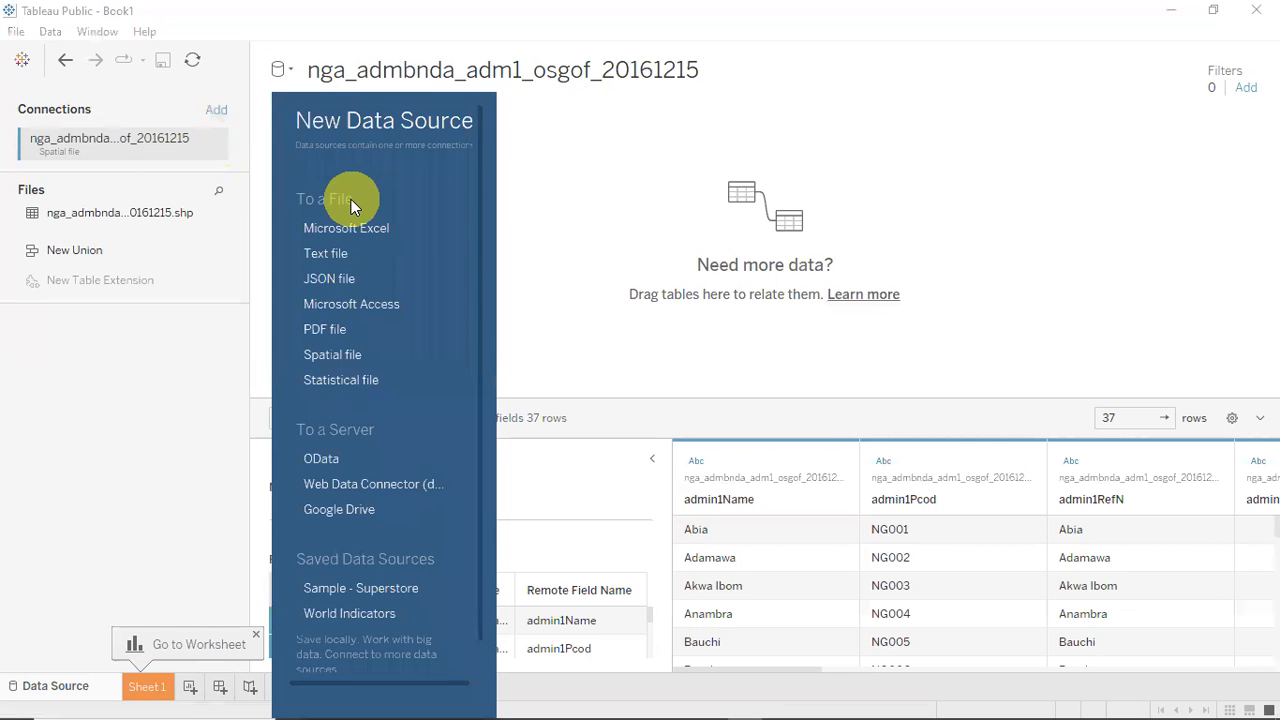
click(360, 509)
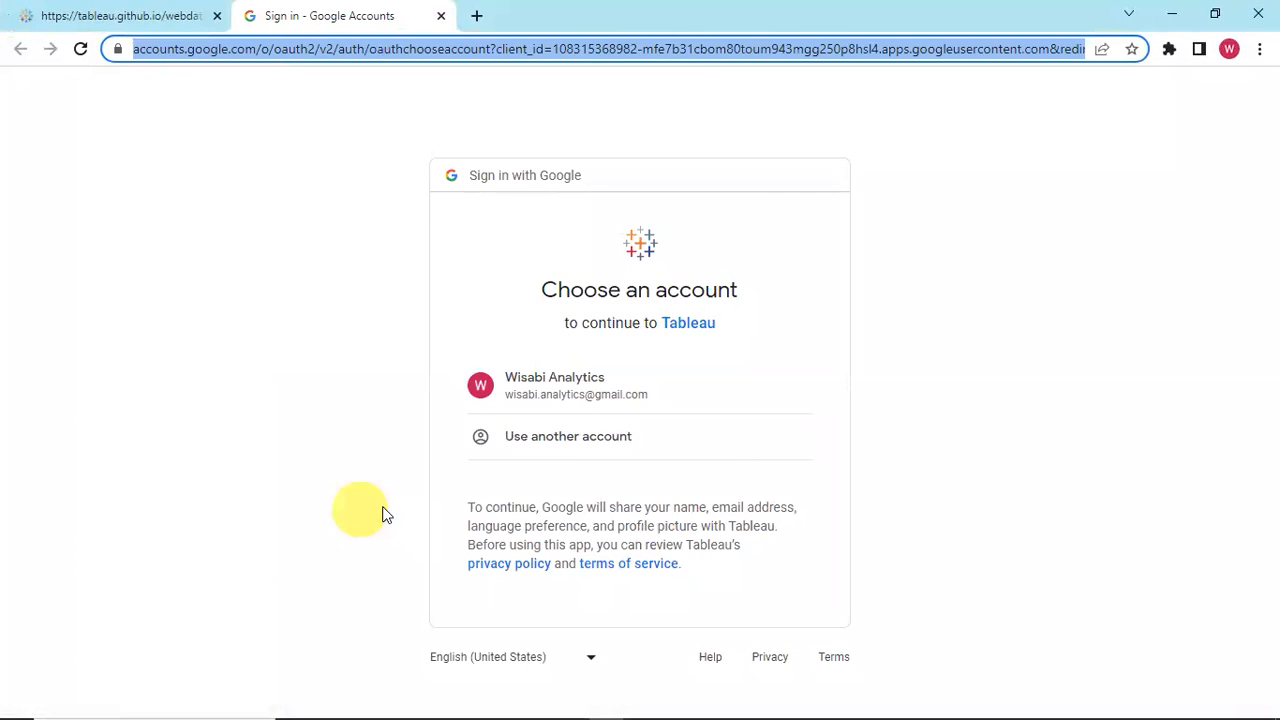
click(572, 396)
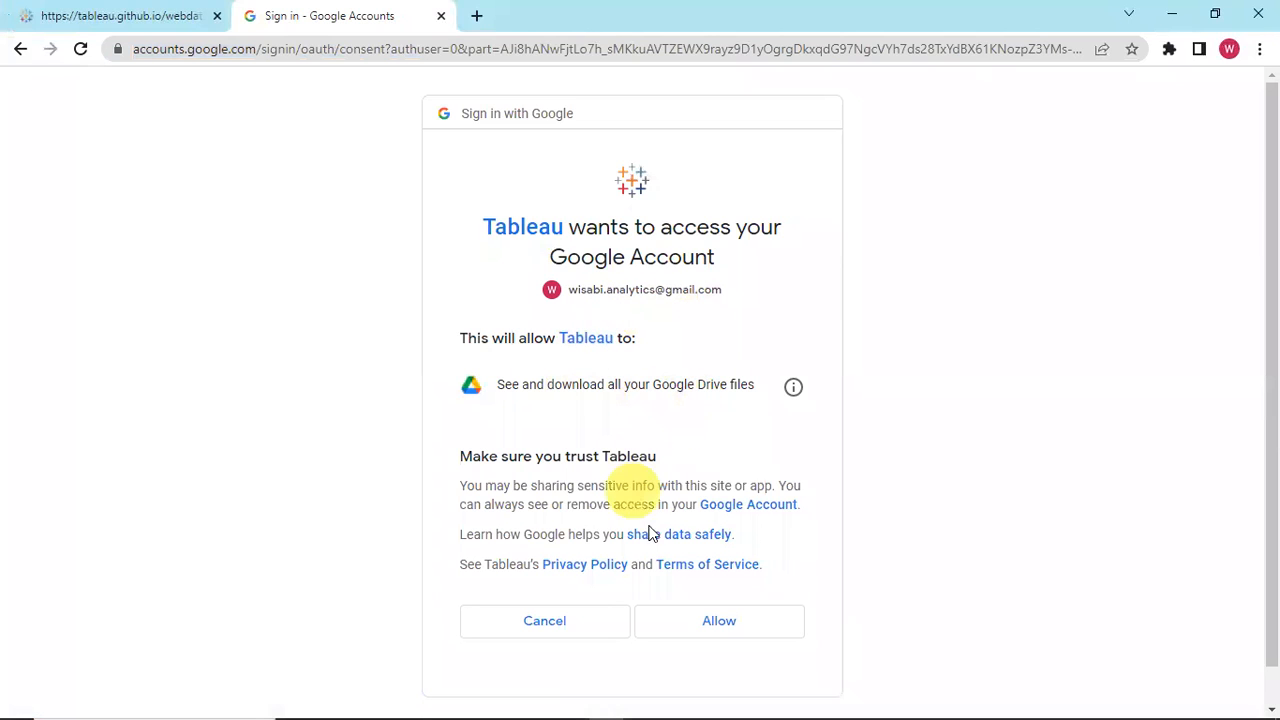
click(718, 621)
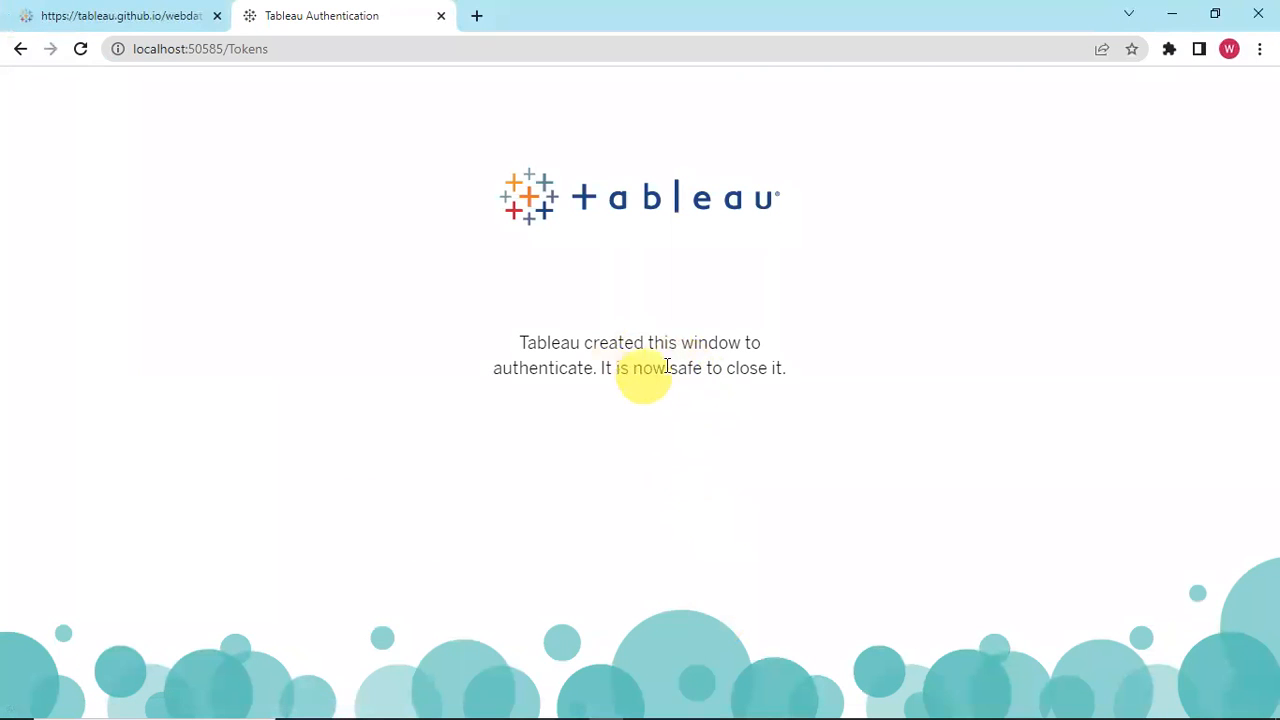
Return to Tableau Public and connect to sales.csv from My Drive.
mouse_move(668, 712)
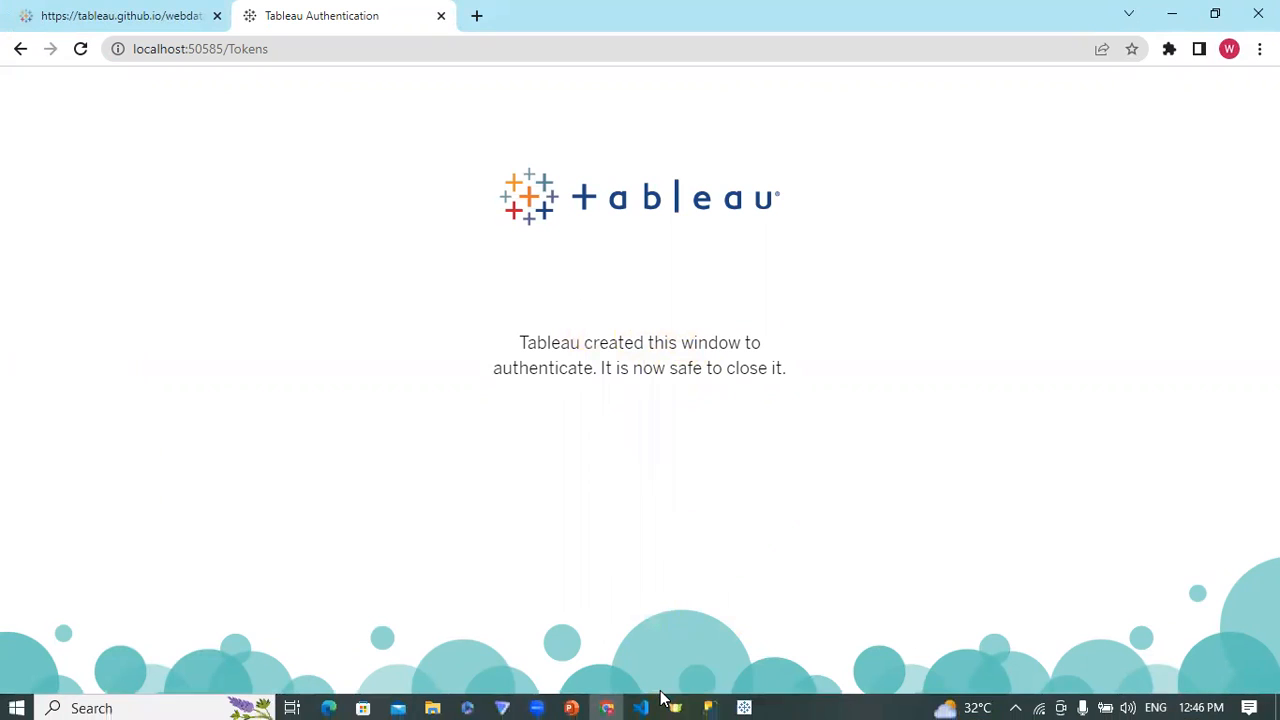
click(746, 704)
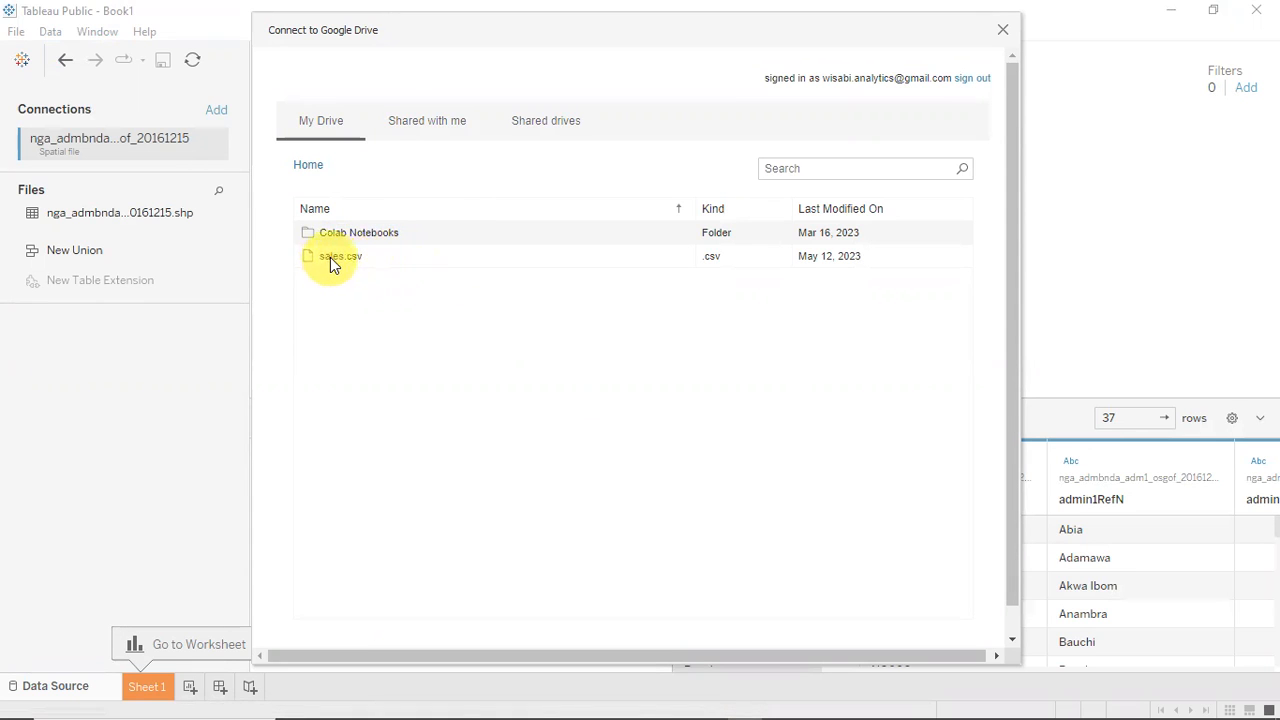
click(386, 257)
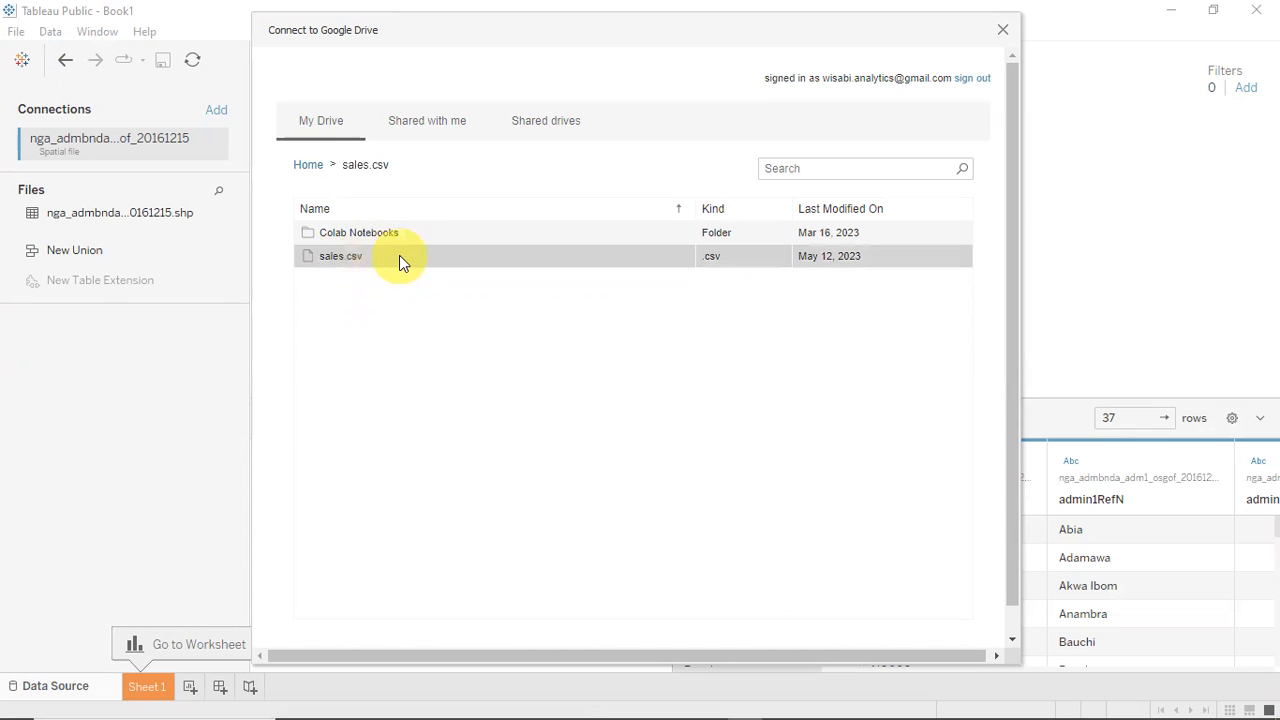
double_click(459, 254)
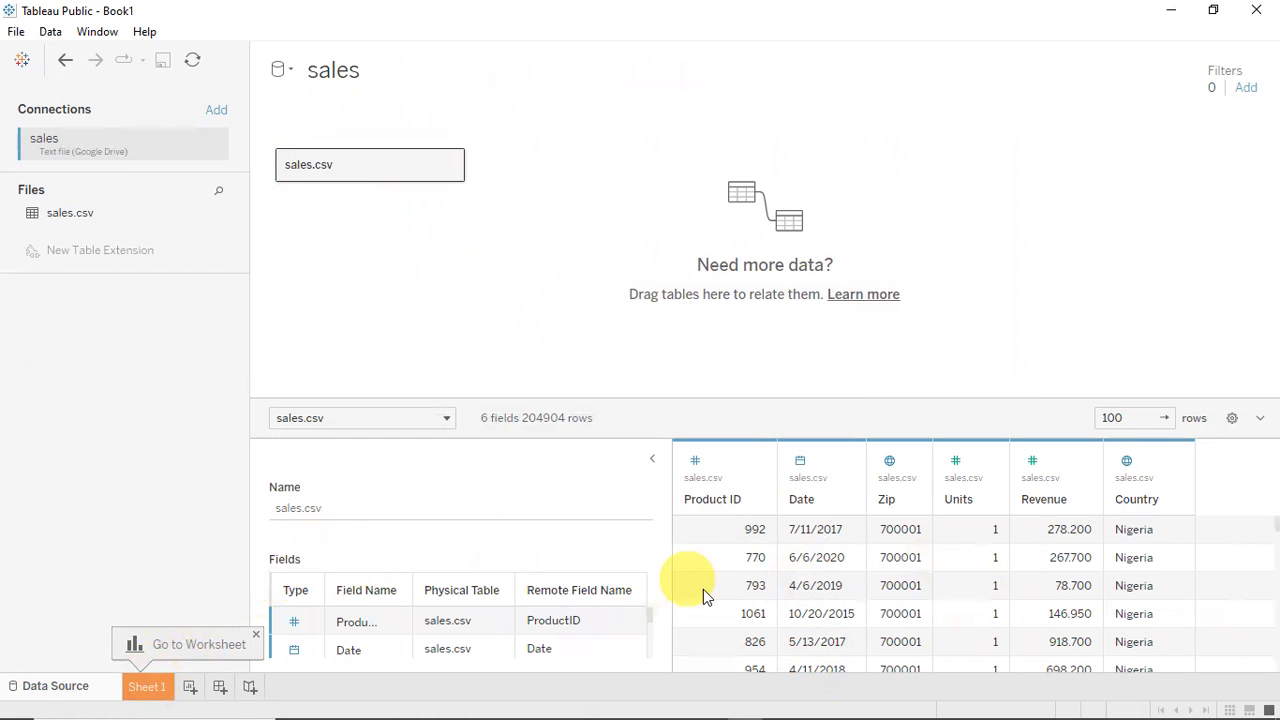
Reveal the "Connecting to Web Data" point in the PowerPoint slide show, and return to Tableau Public's start page.
mouse_move(737, 700)
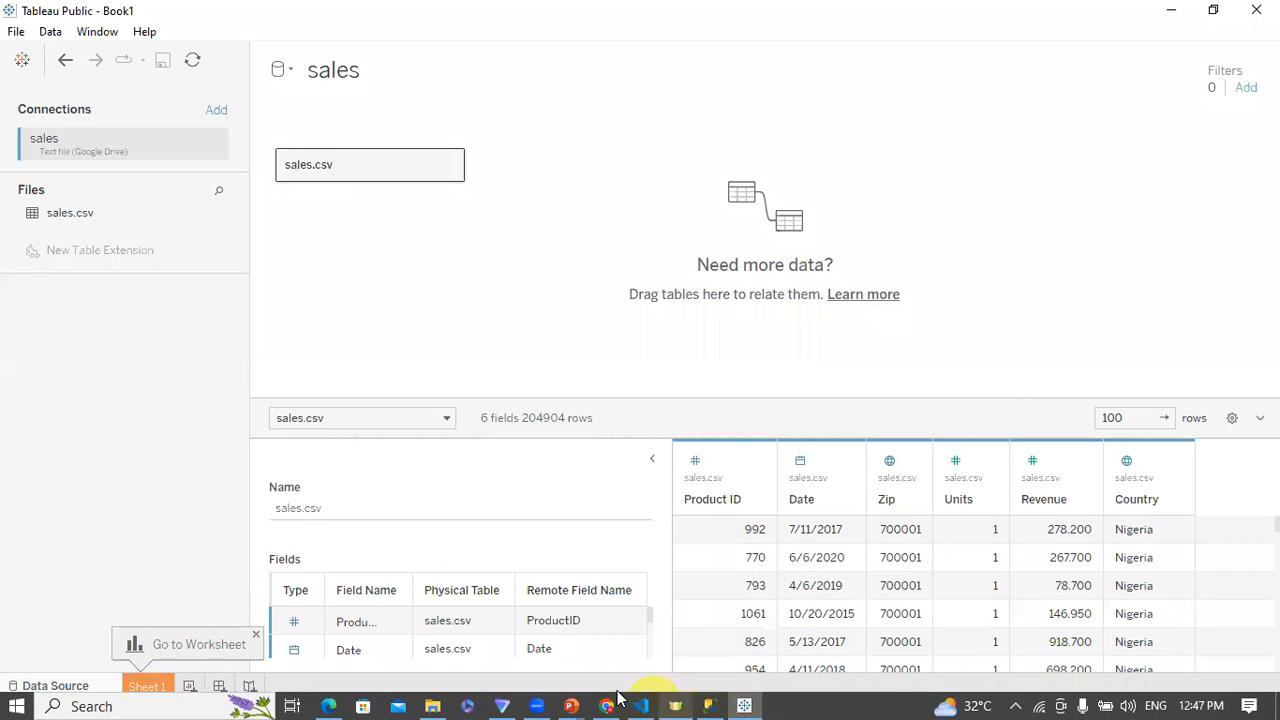
mouse_move(572, 704)
click(639, 630)
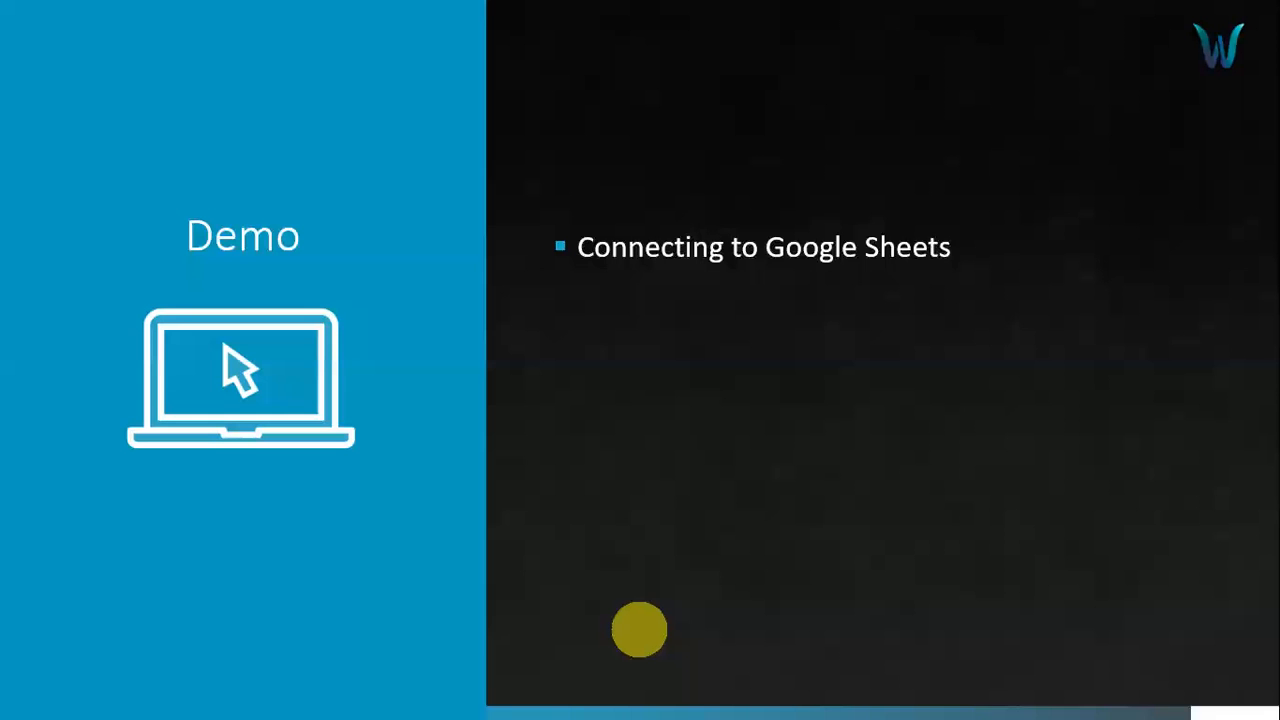
click(639, 630)
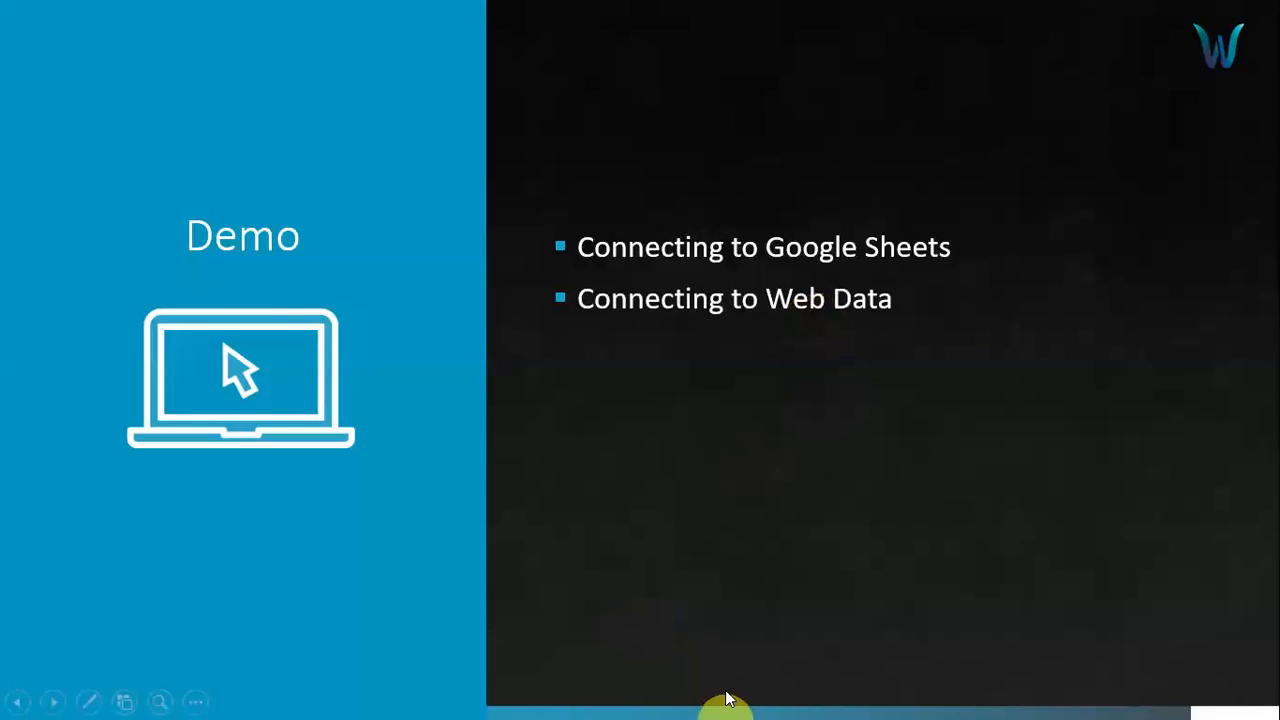
key(super)
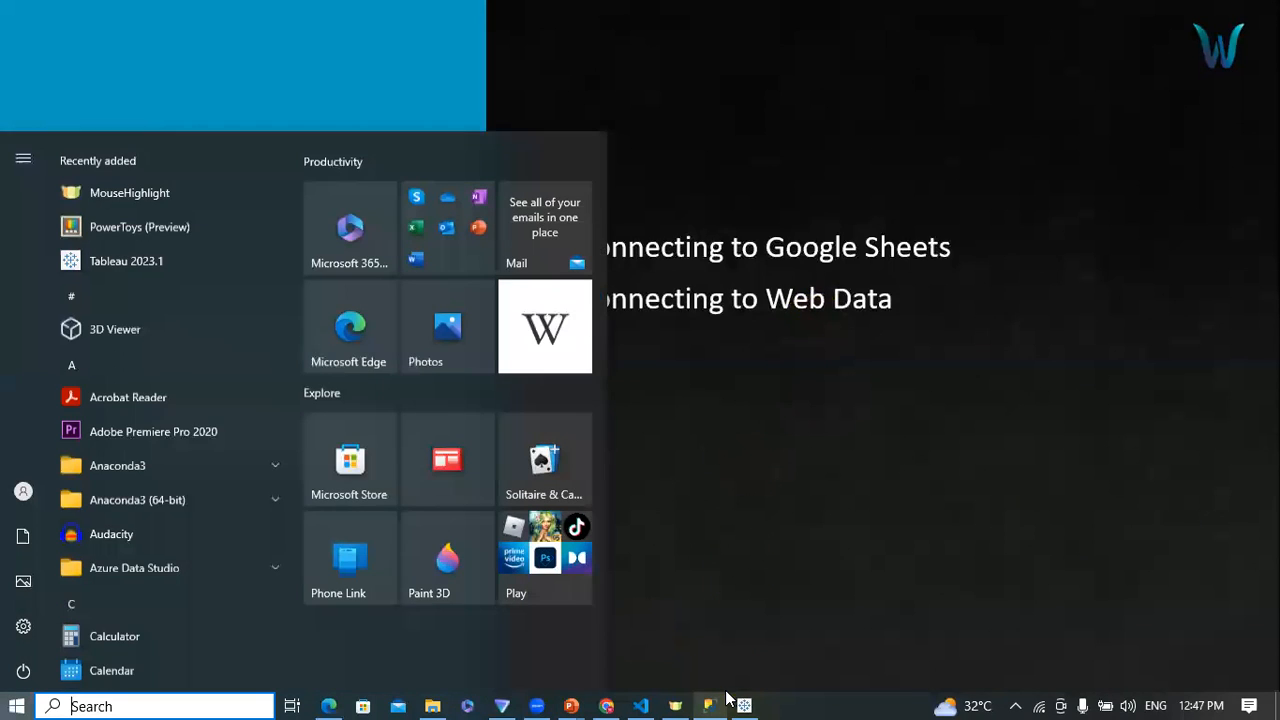
click(740, 697)
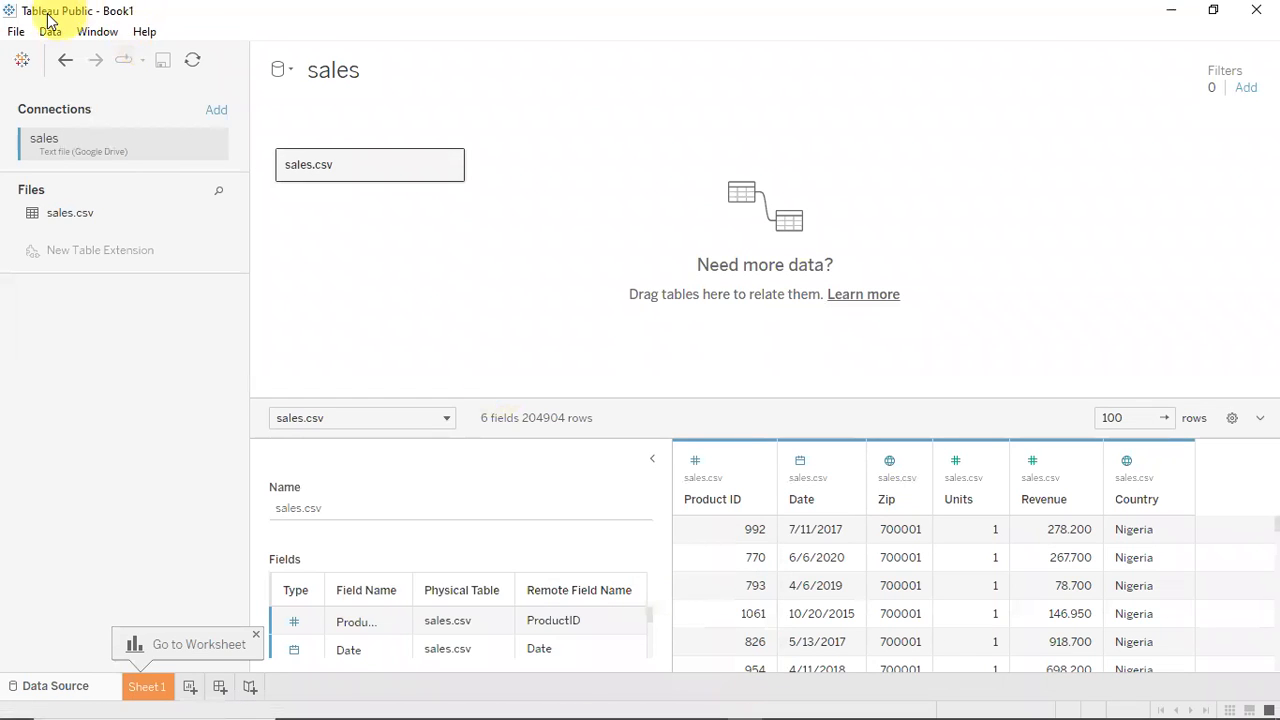
click(24, 62)
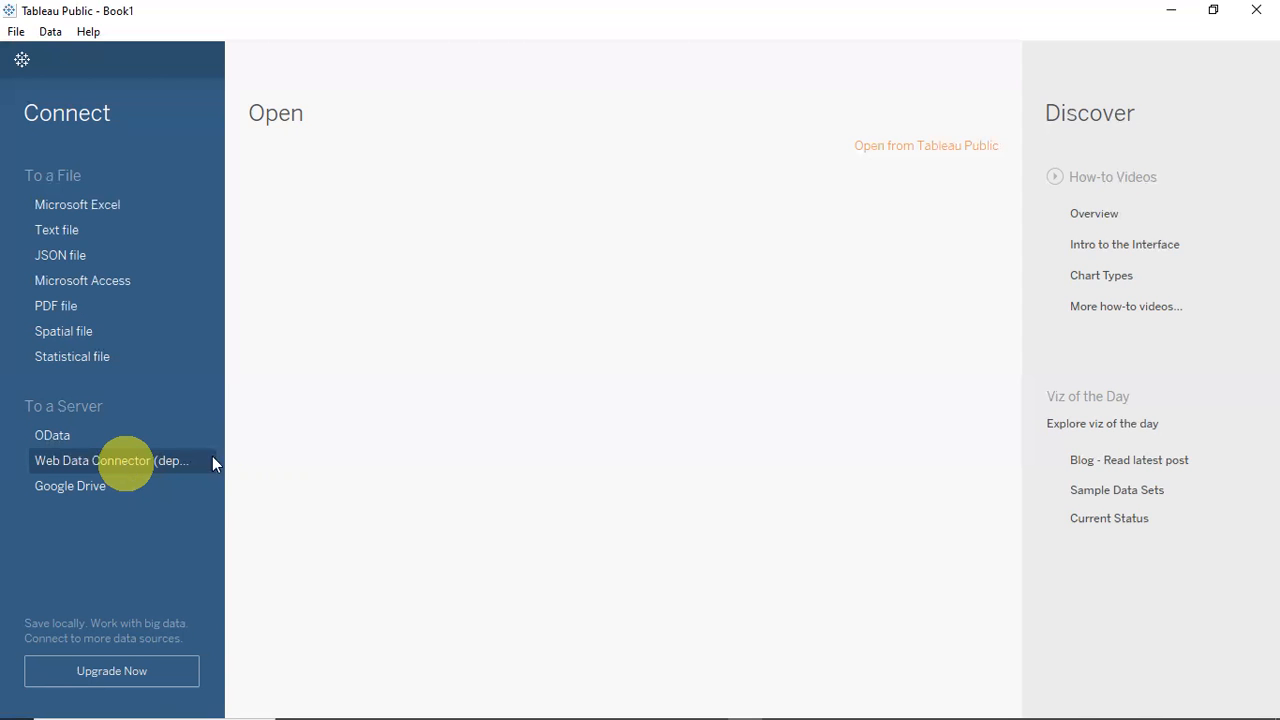
Switch to Chrome and look through the community connectors on the Tableau Web Data Connector page.
key(super)
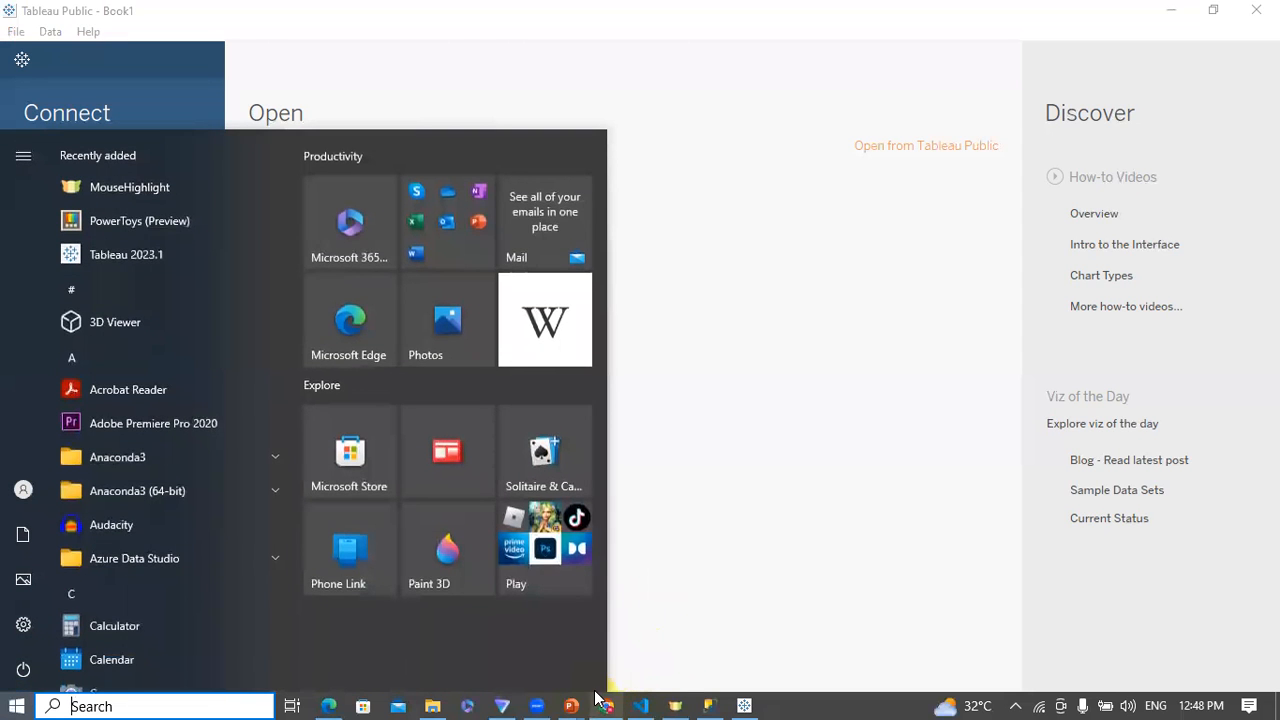
click(606, 706)
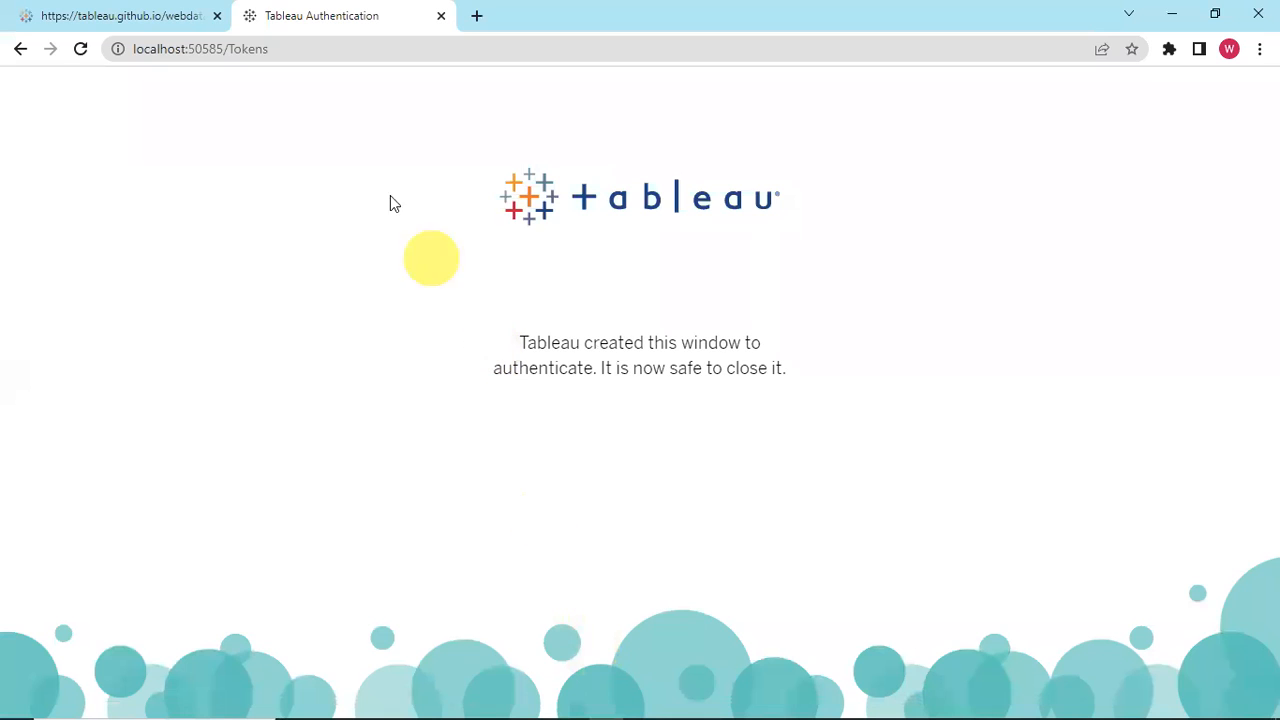
click(140, 22)
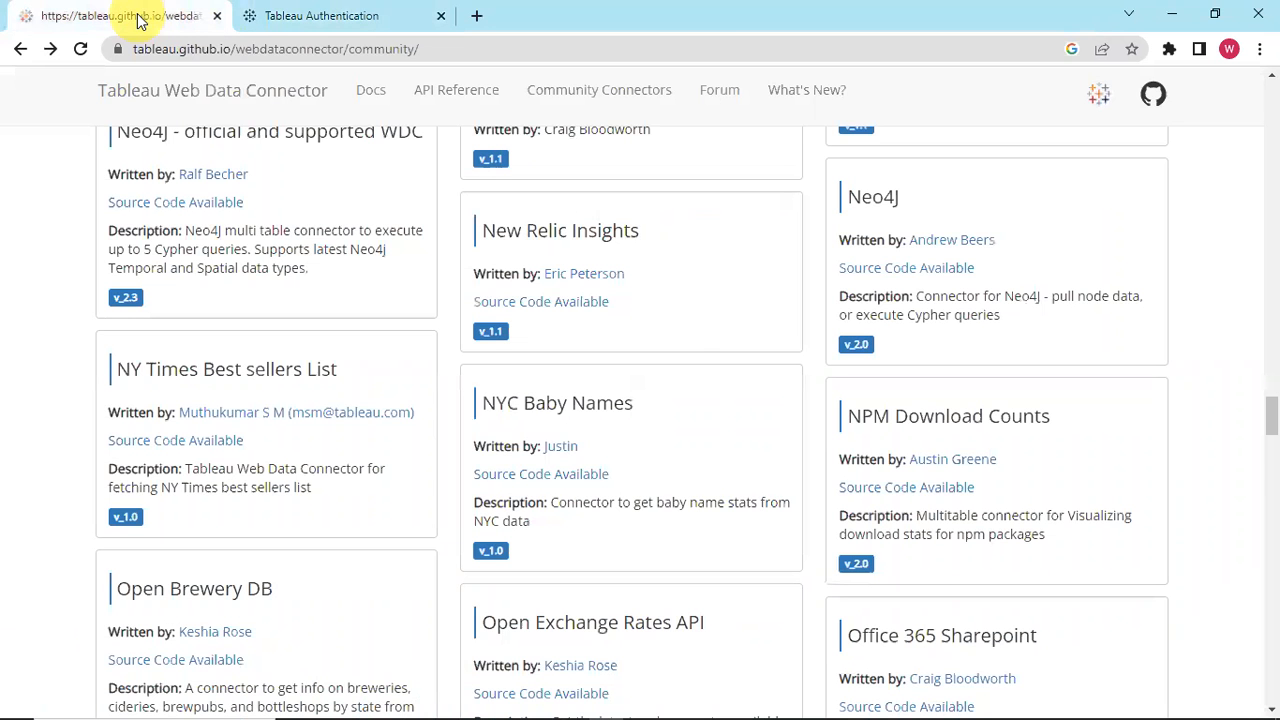
click(193, 51)
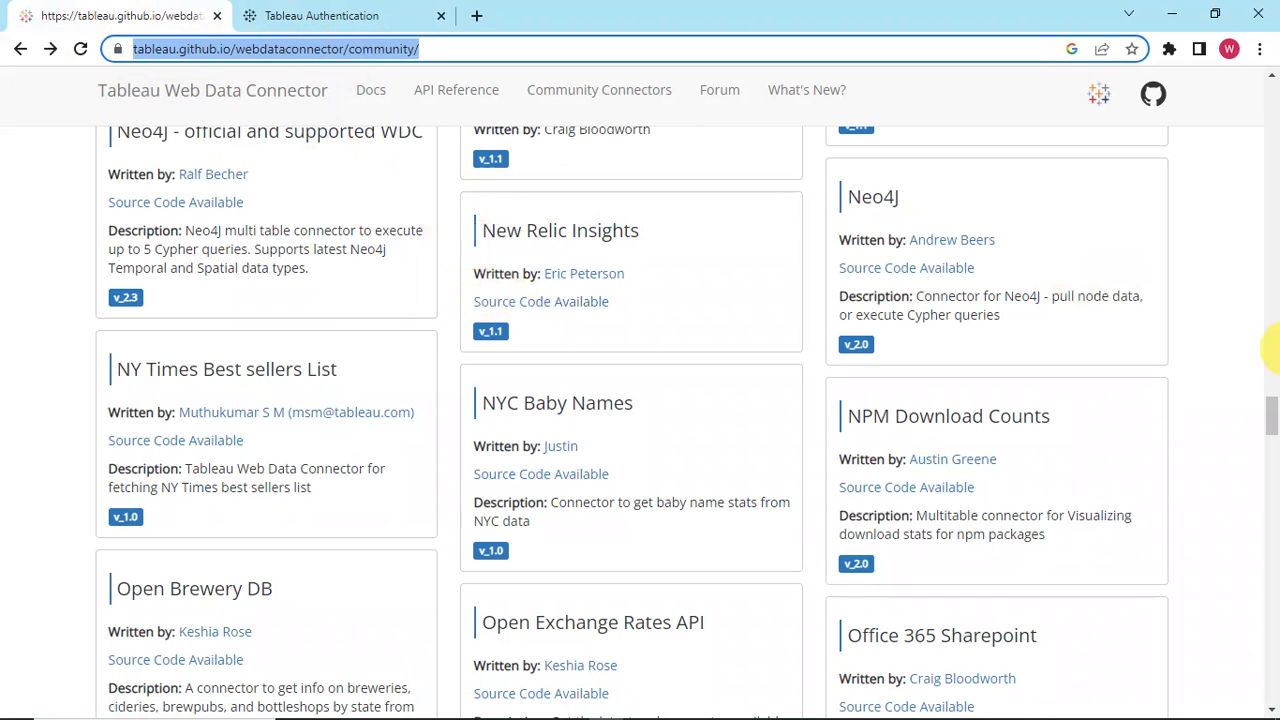
drag(1270, 409, 1249, 137)
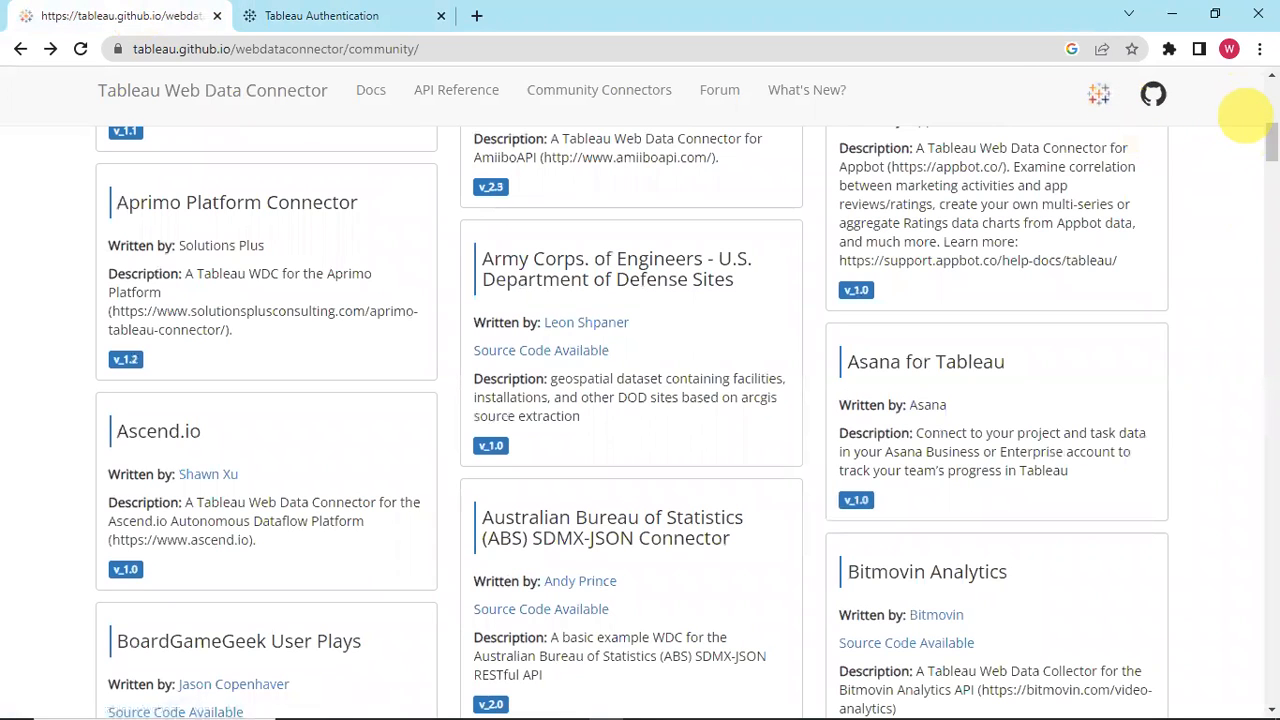
drag(1266, 140, 1266, 410)
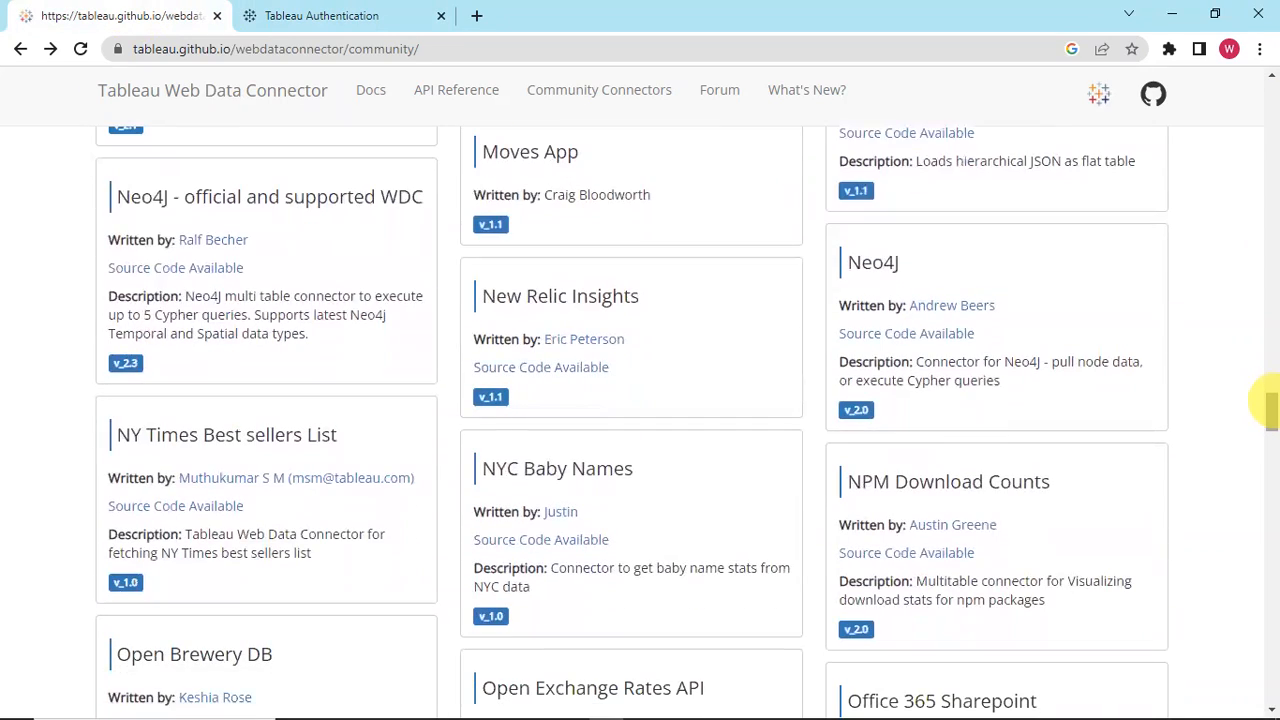
Open the NY Times Best sellers List connector, copy its page URL, and switch back to Tableau Public.
click(218, 438)
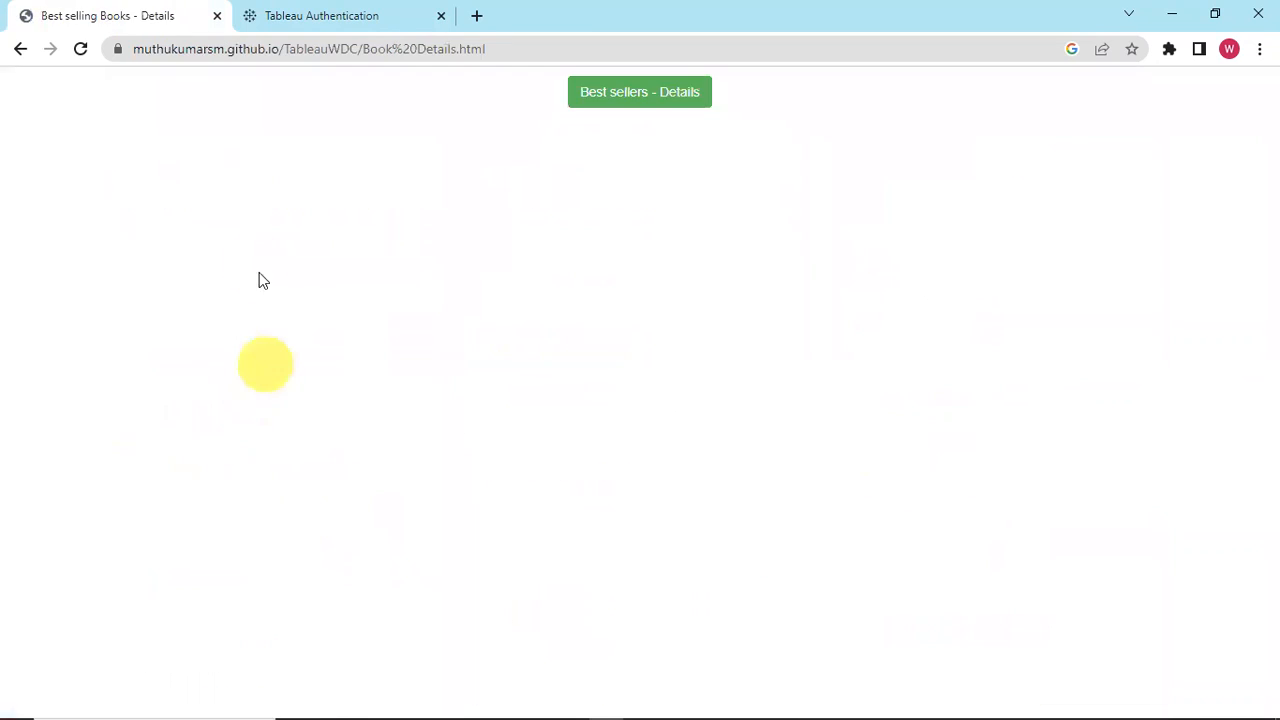
click(431, 49)
key(ctrl+c)
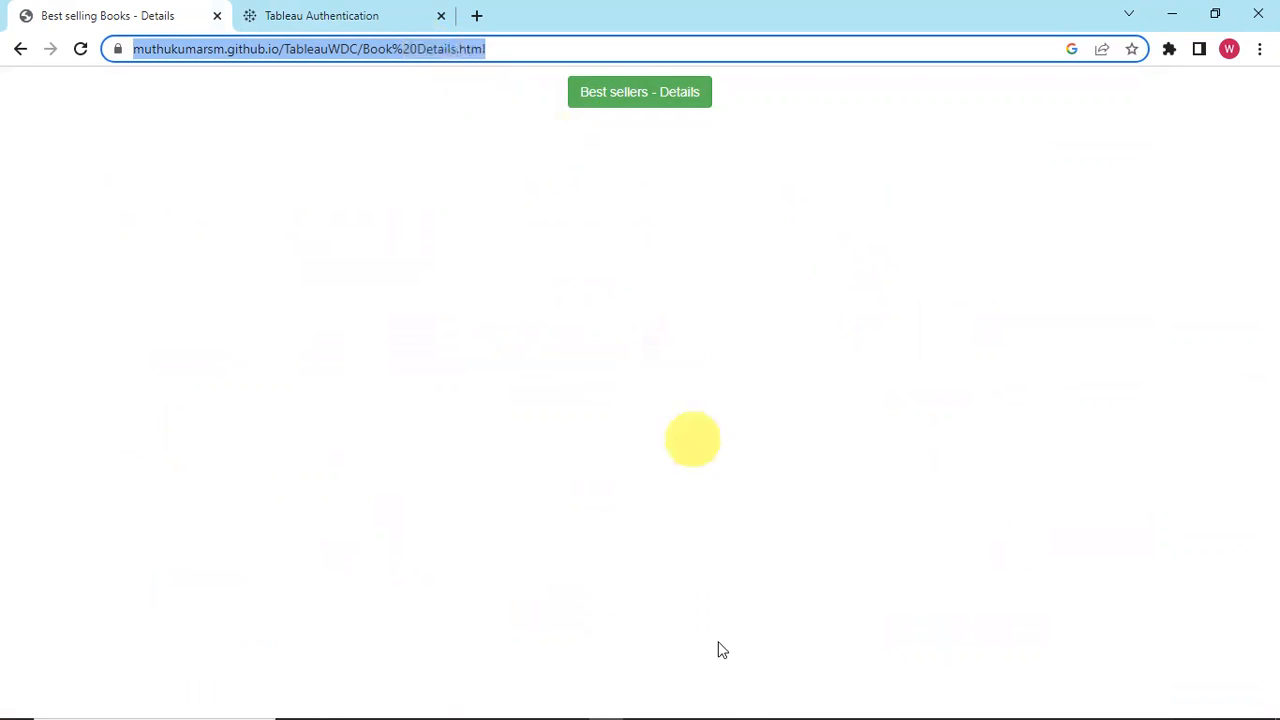
click(745, 703)
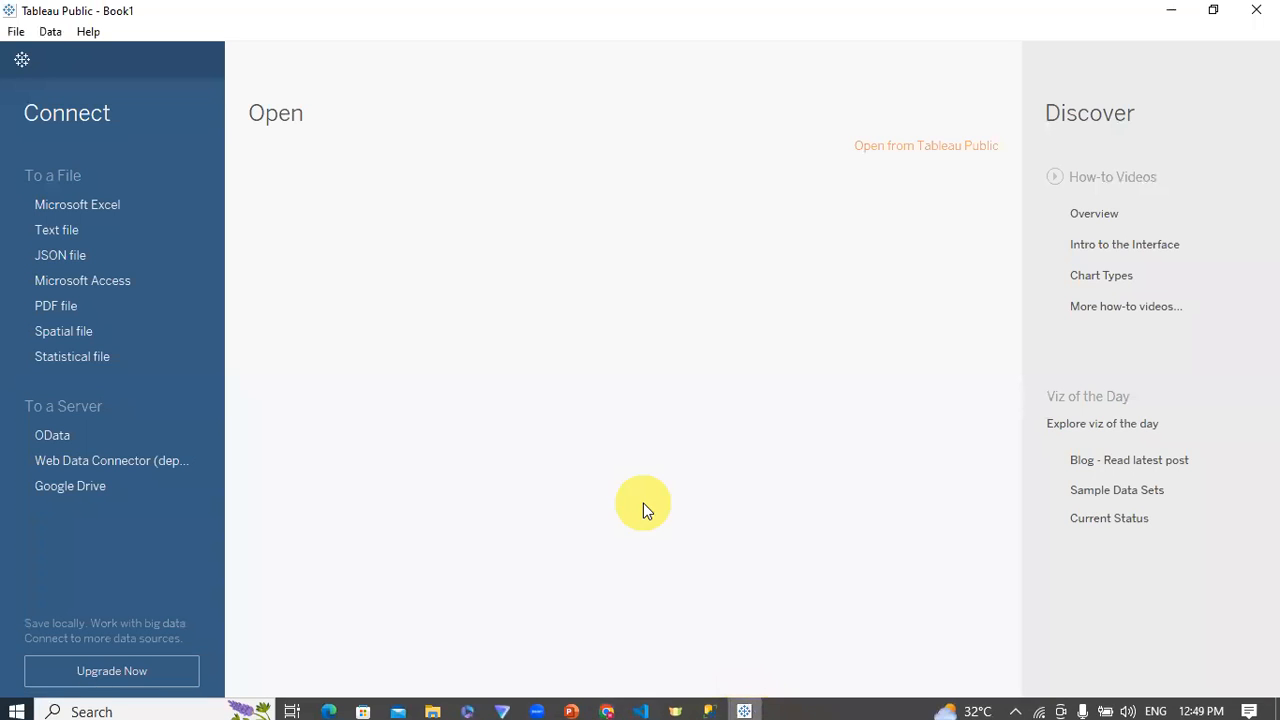
click(84, 459)
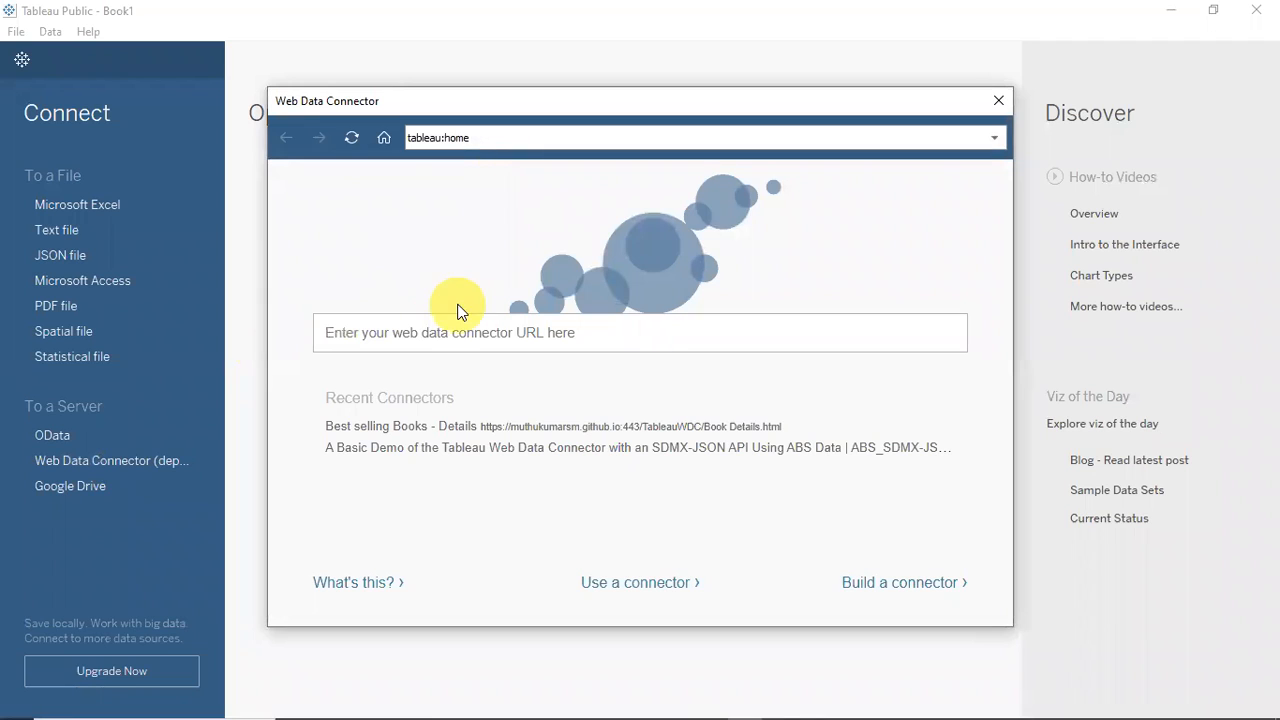
click(411, 332)
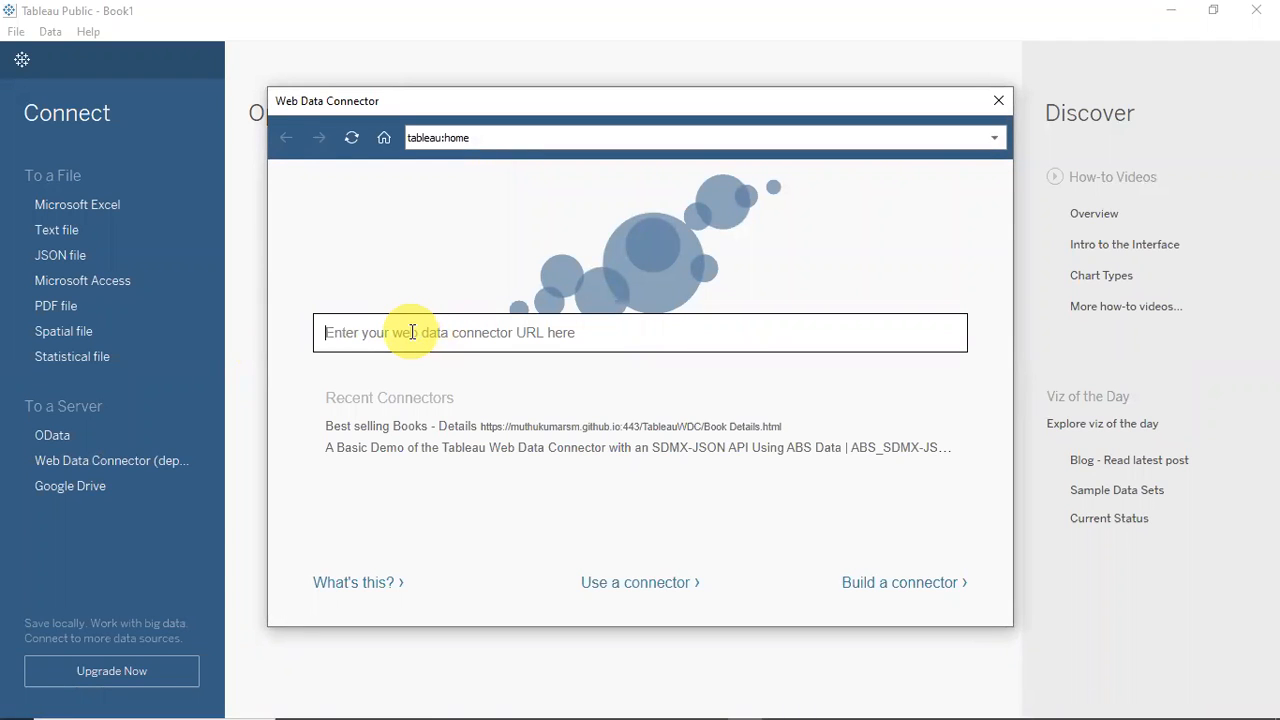
text(www.tableau.com)
key(Return)
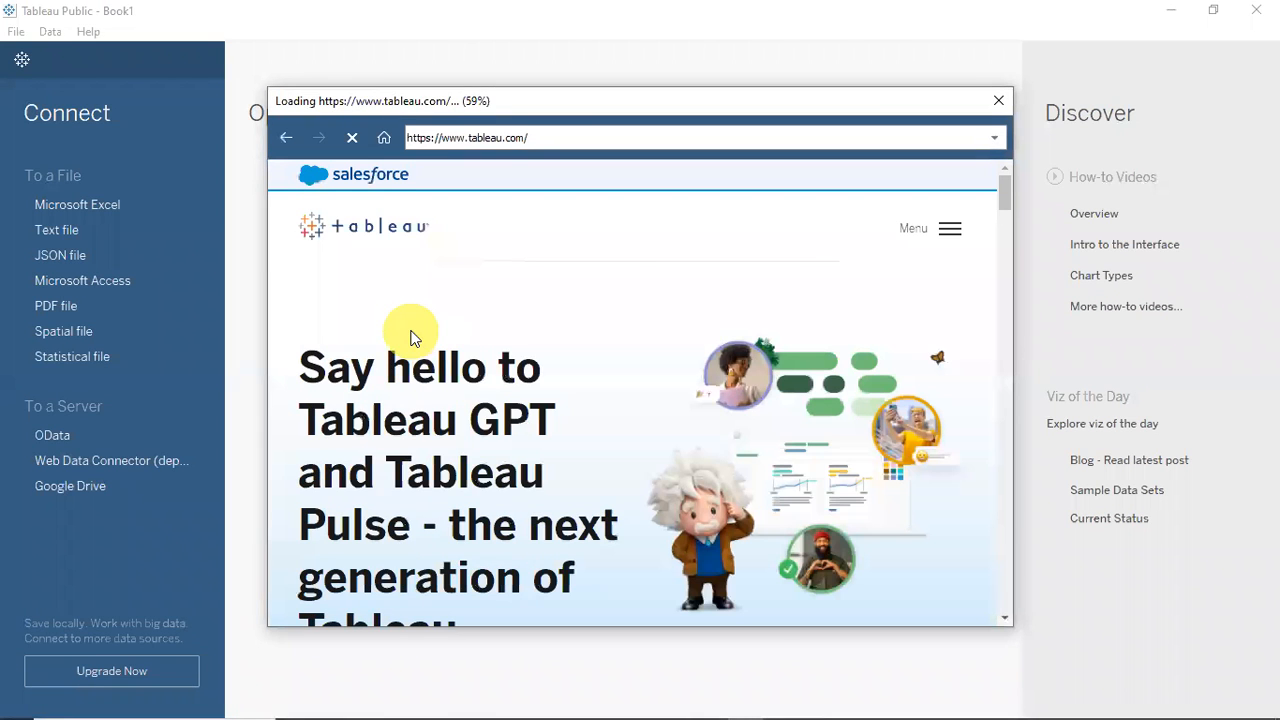
drag(1005, 199, 863, 63)
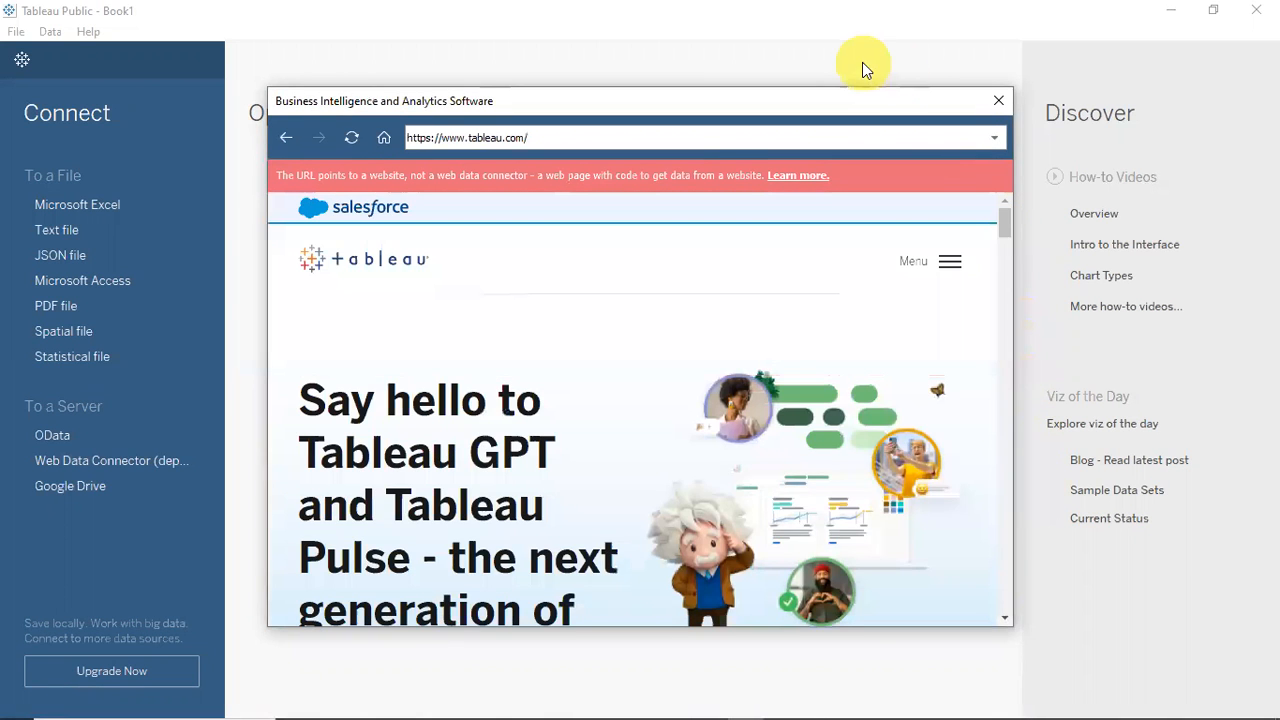
click(999, 101)
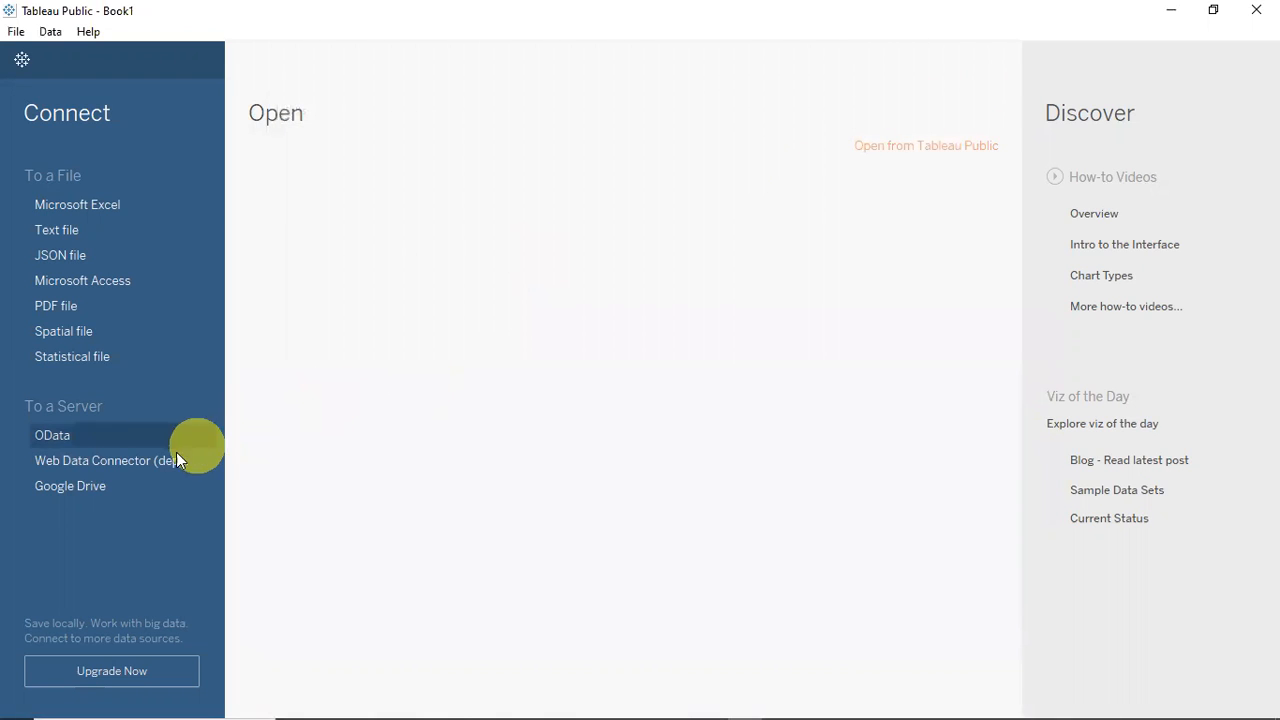
Load the copied NY Times connector URL in a Web Data Connector and retrieve the "Best sellers - Details" data.
click(114, 464)
click(435, 342)
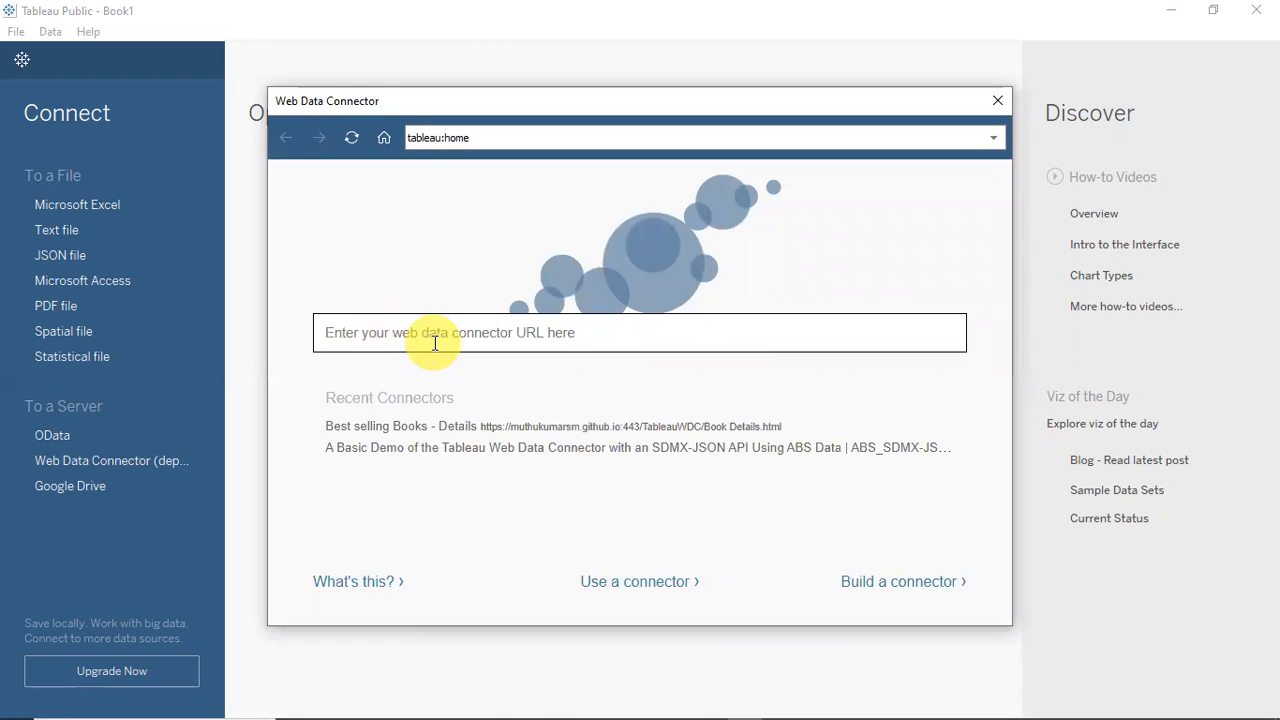
key(ctrl+v)
key(Return)
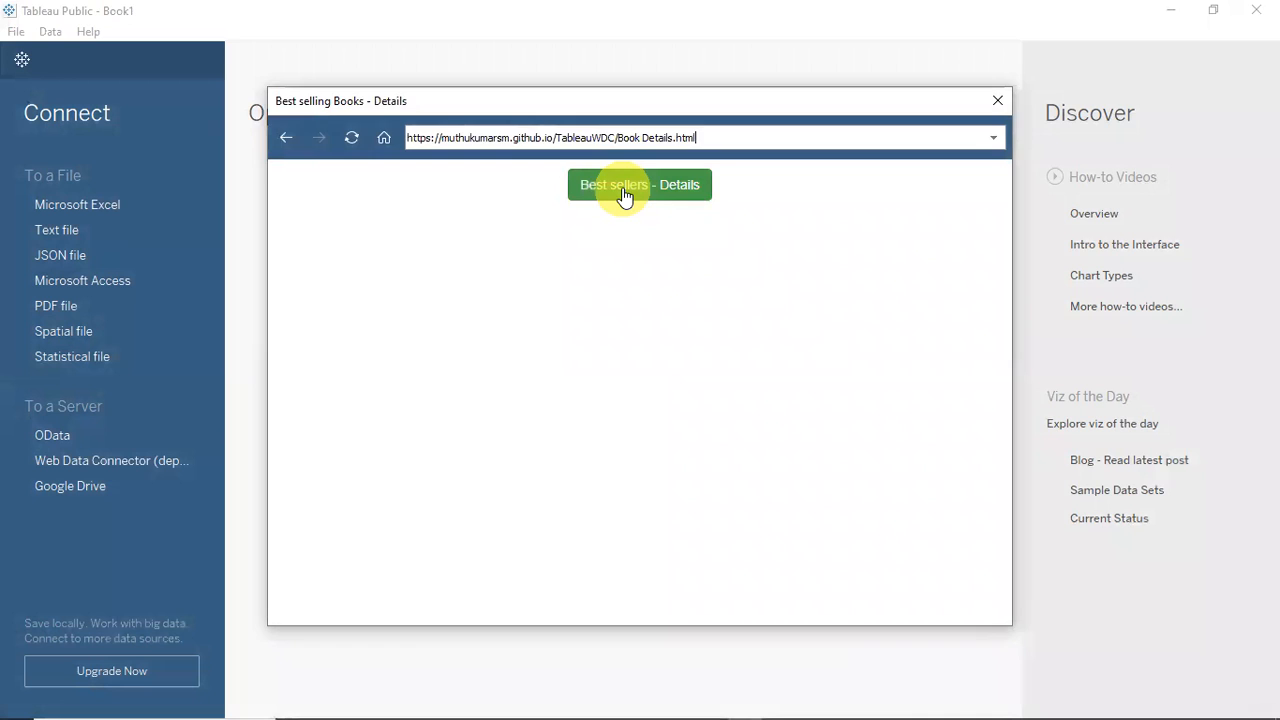
click(622, 187)
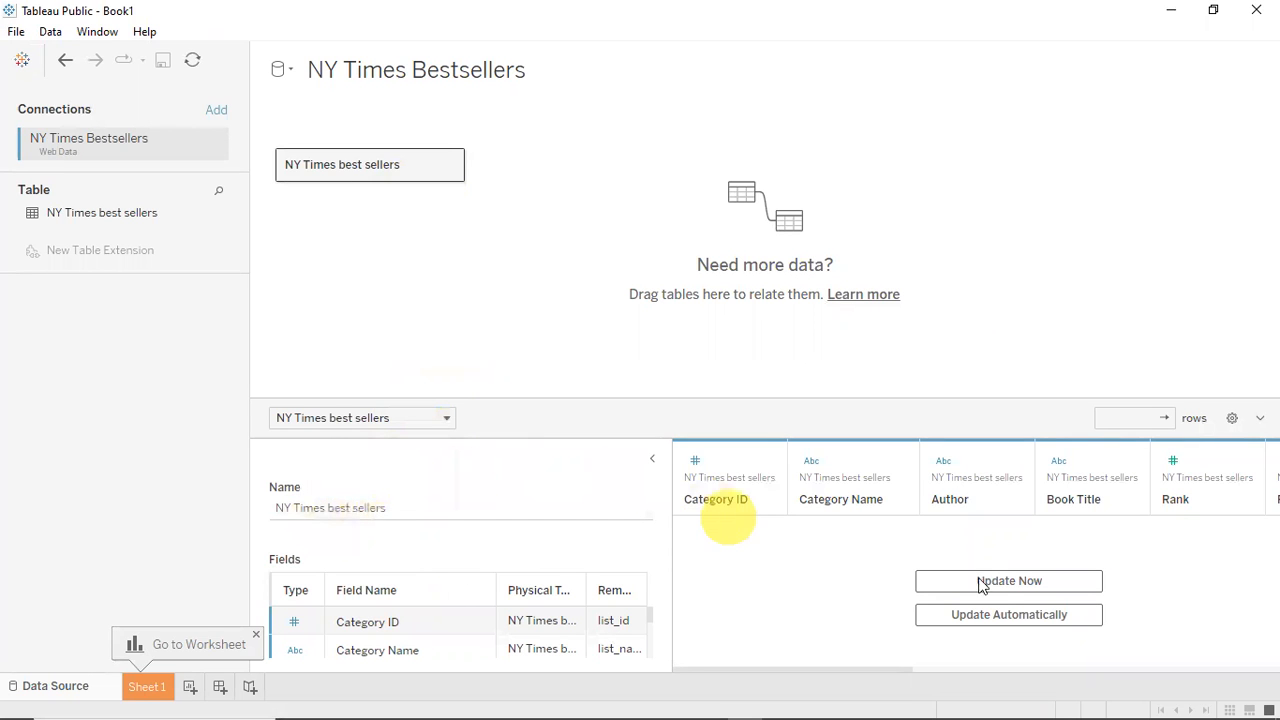
Update the NY Times best sellers data preview and look over its columns.
click(1026, 589)
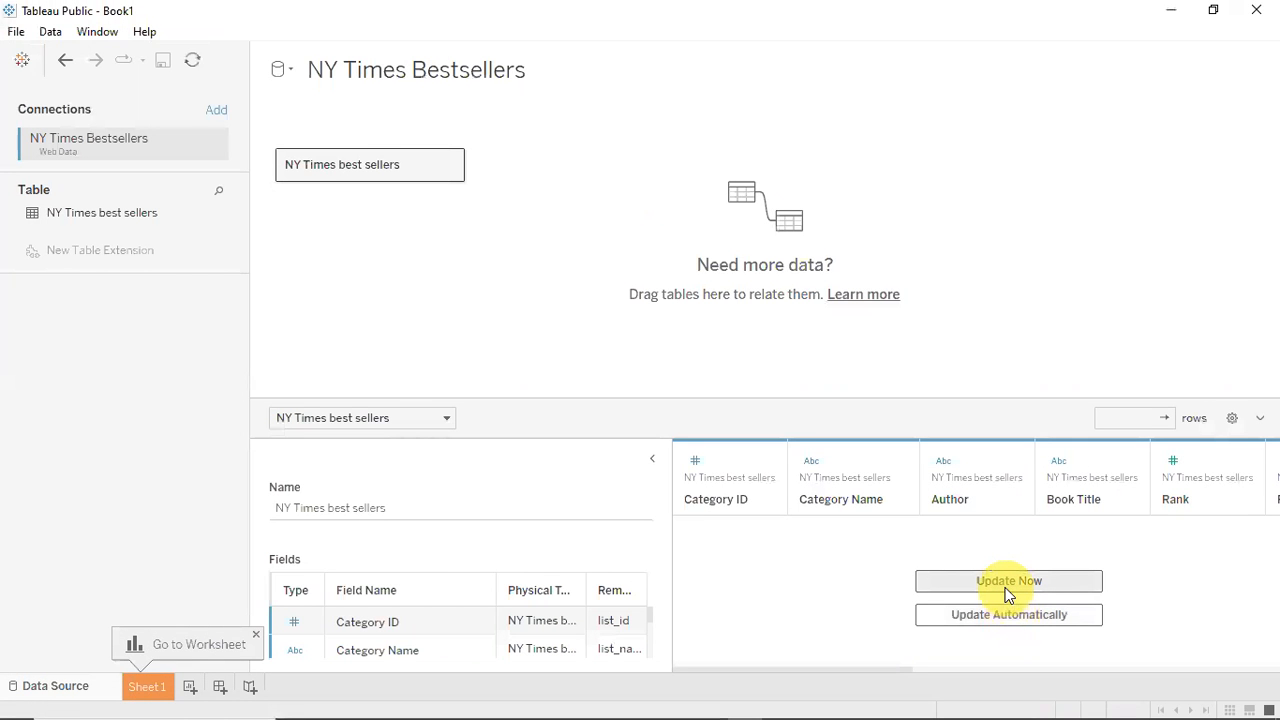
click(1008, 593)
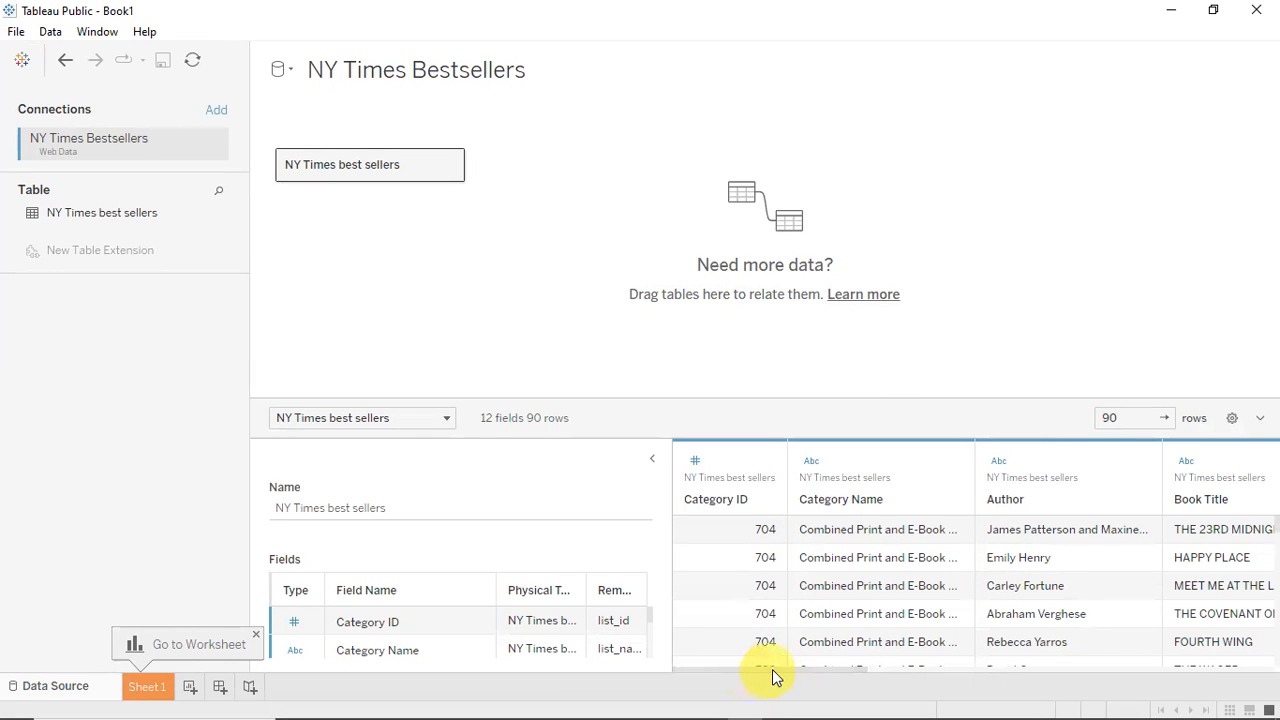
drag(778, 673, 737, 651)
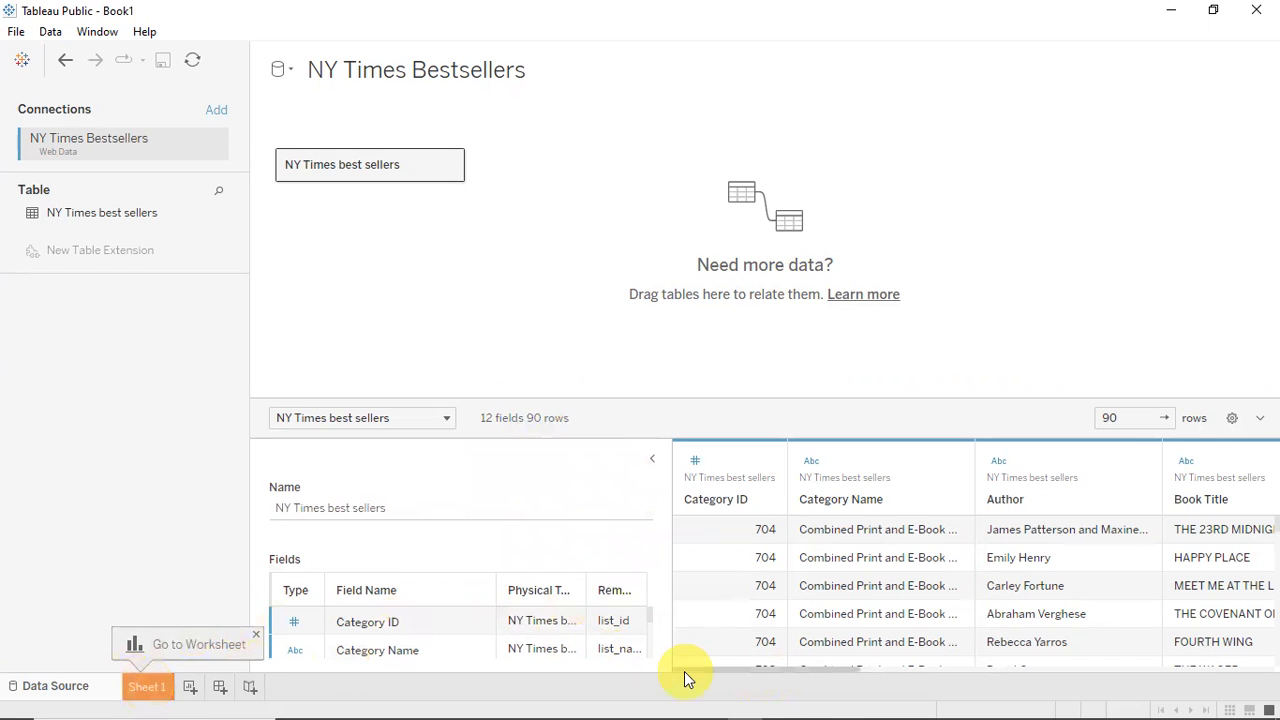
Switch to the PowerPoint slide show and reveal the "Connecting to SQL Server" bullet on the Demo slide.
key(super)
mouse_move(571, 706)
click(653, 640)
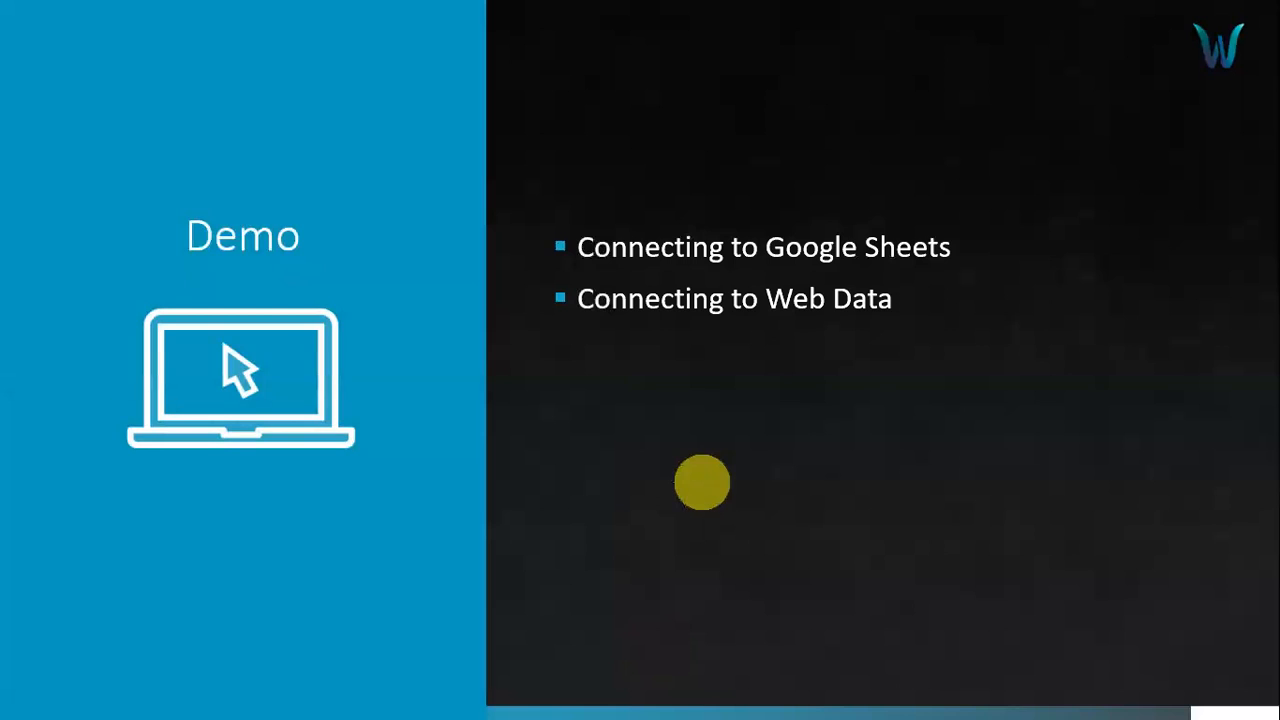
key(Right)
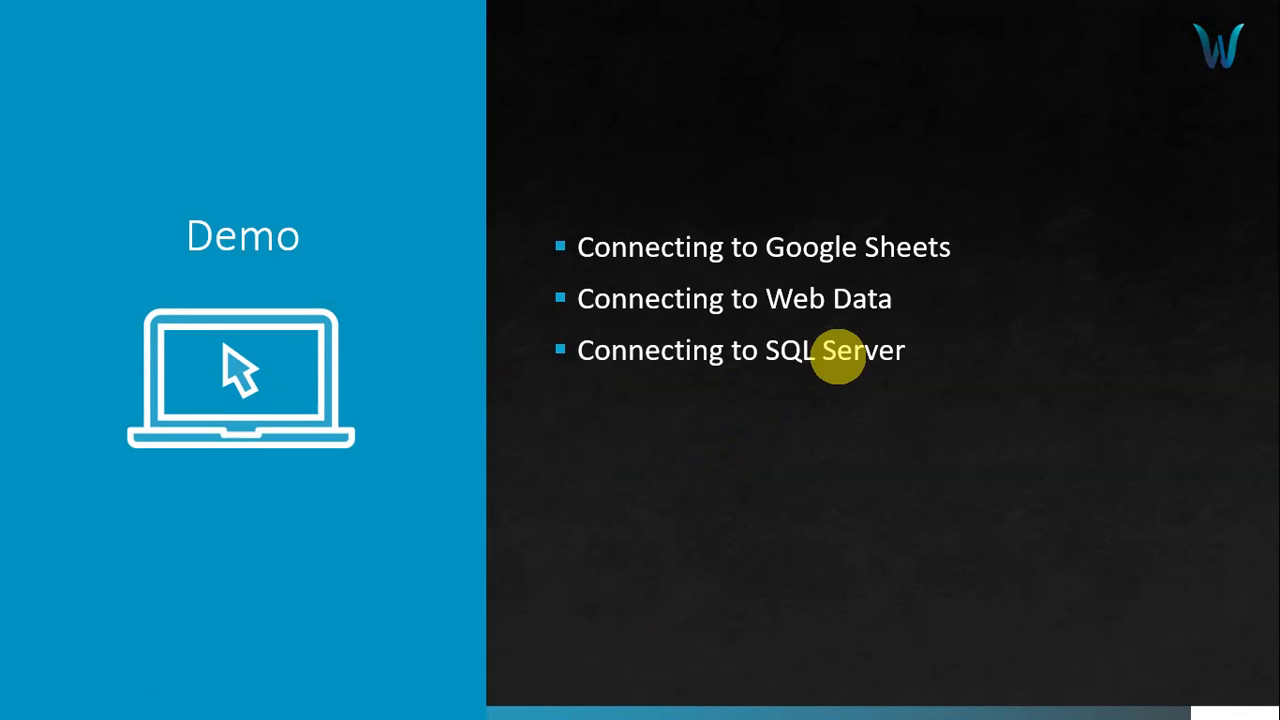
Switch back to Tableau Public and return to its start page to examine the available server connections.
key(super)
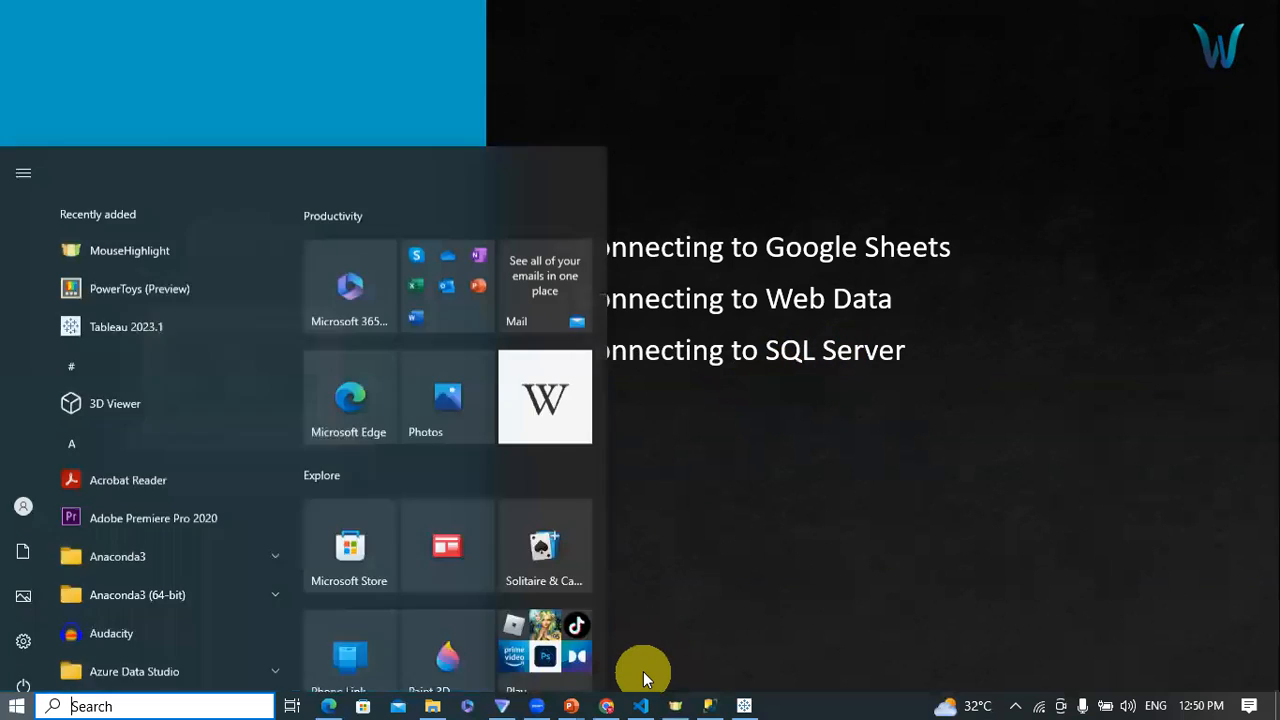
mouse_move(573, 700)
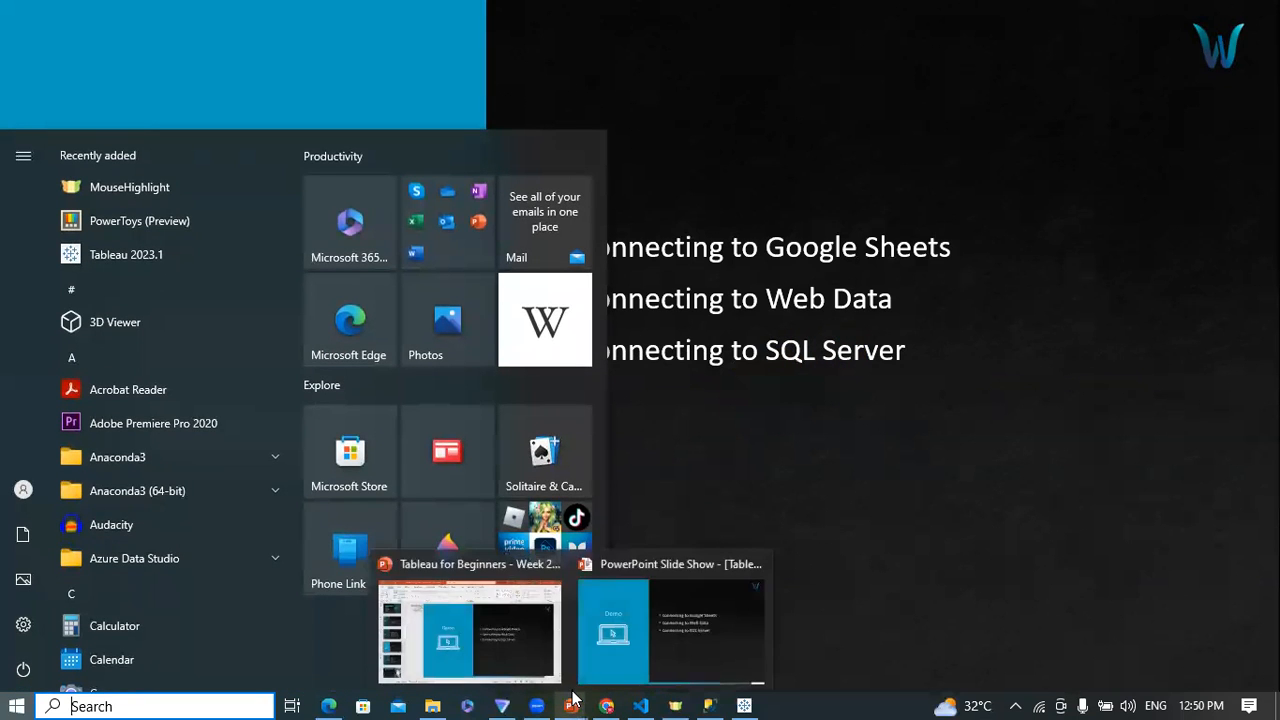
click(744, 704)
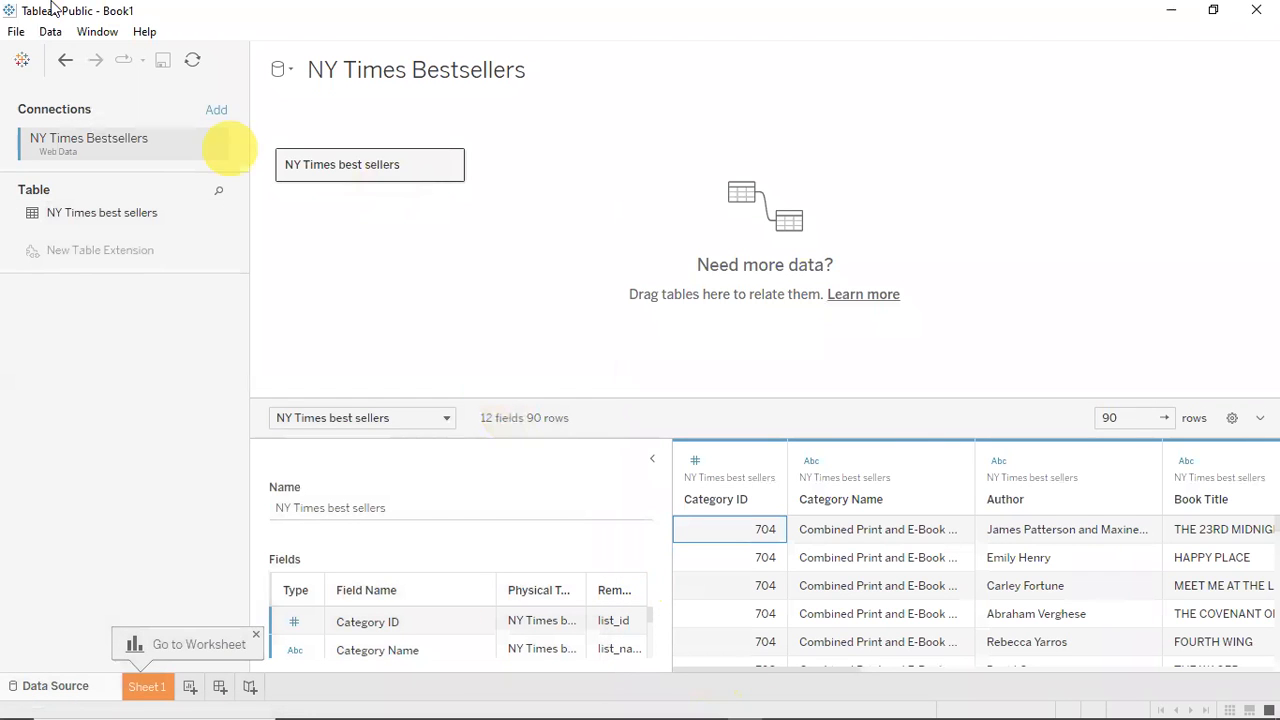
click(22, 58)
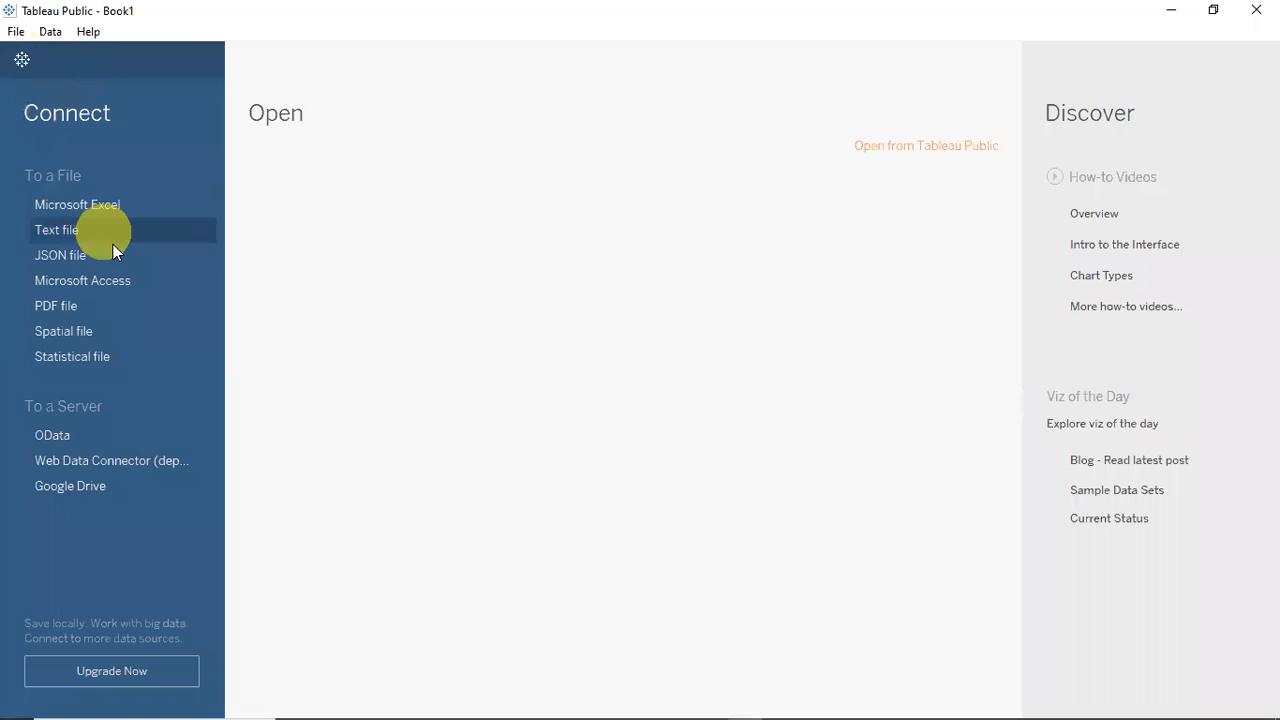
click(73, 439)
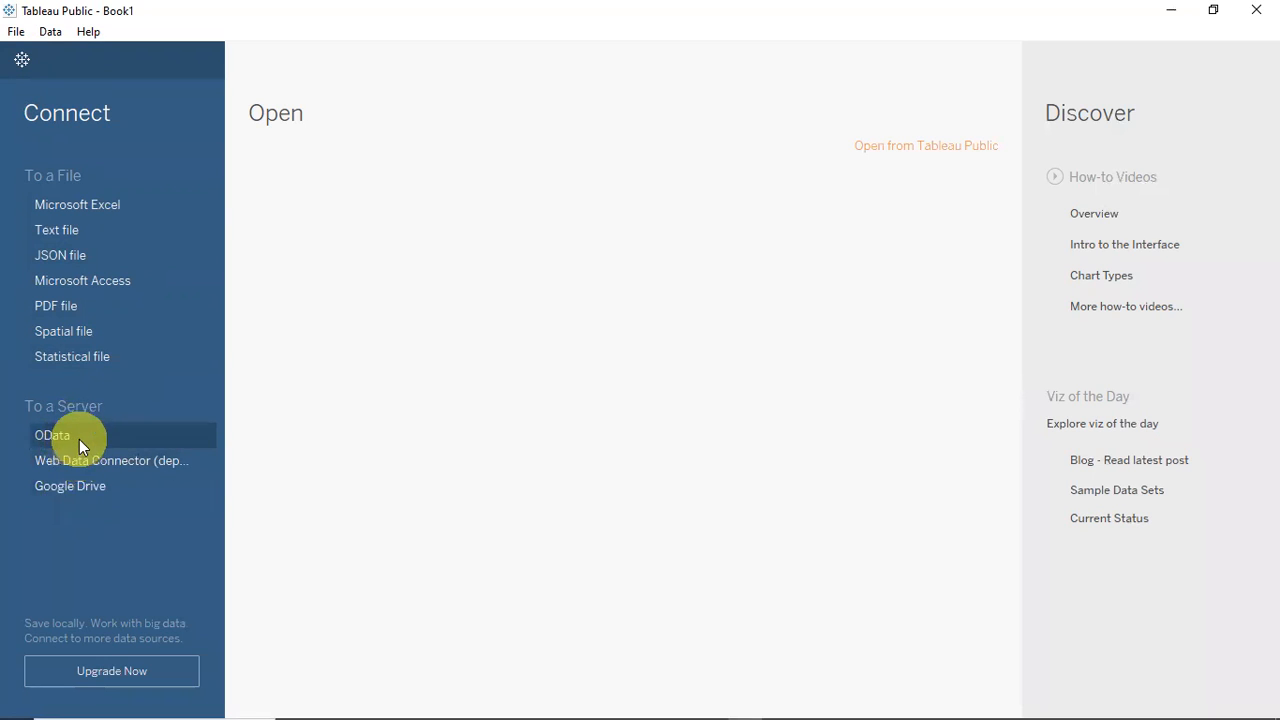
Search Windows for Tableau, launch Tableau 2023.1, and continue the trial.
mouse_move(168, 700)
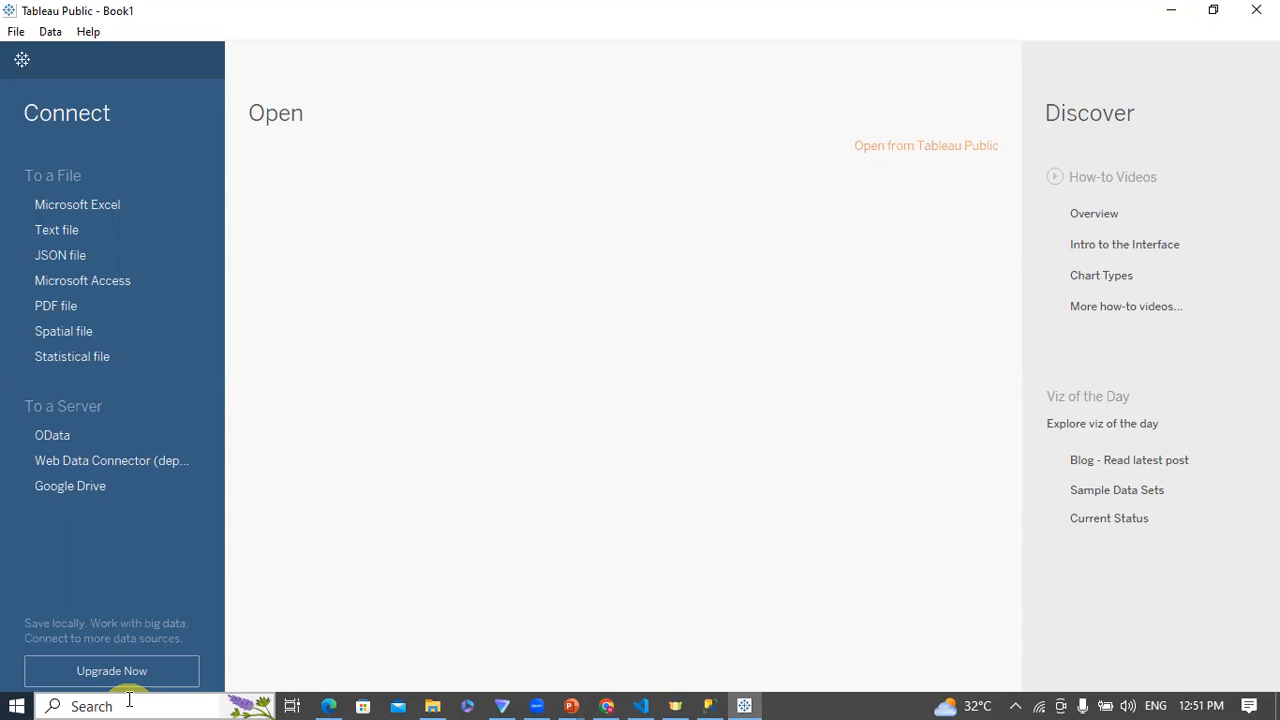
click(129, 700)
text(T)
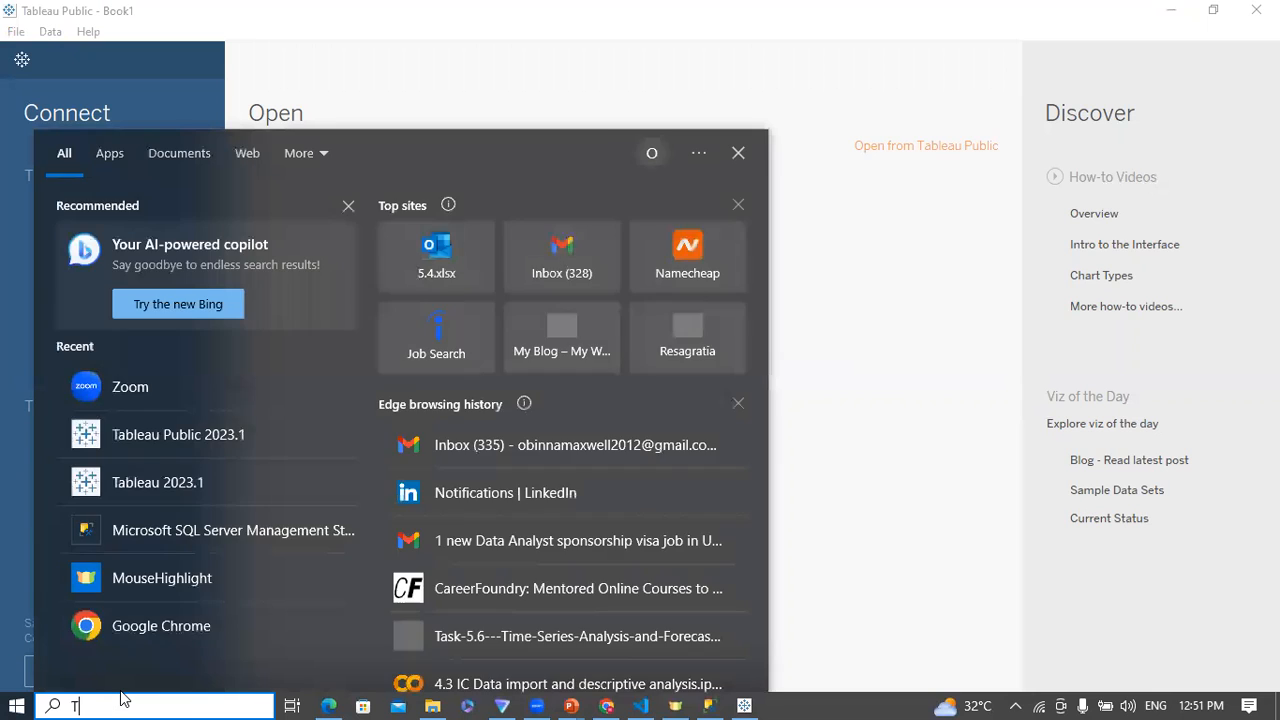
text(ableau)
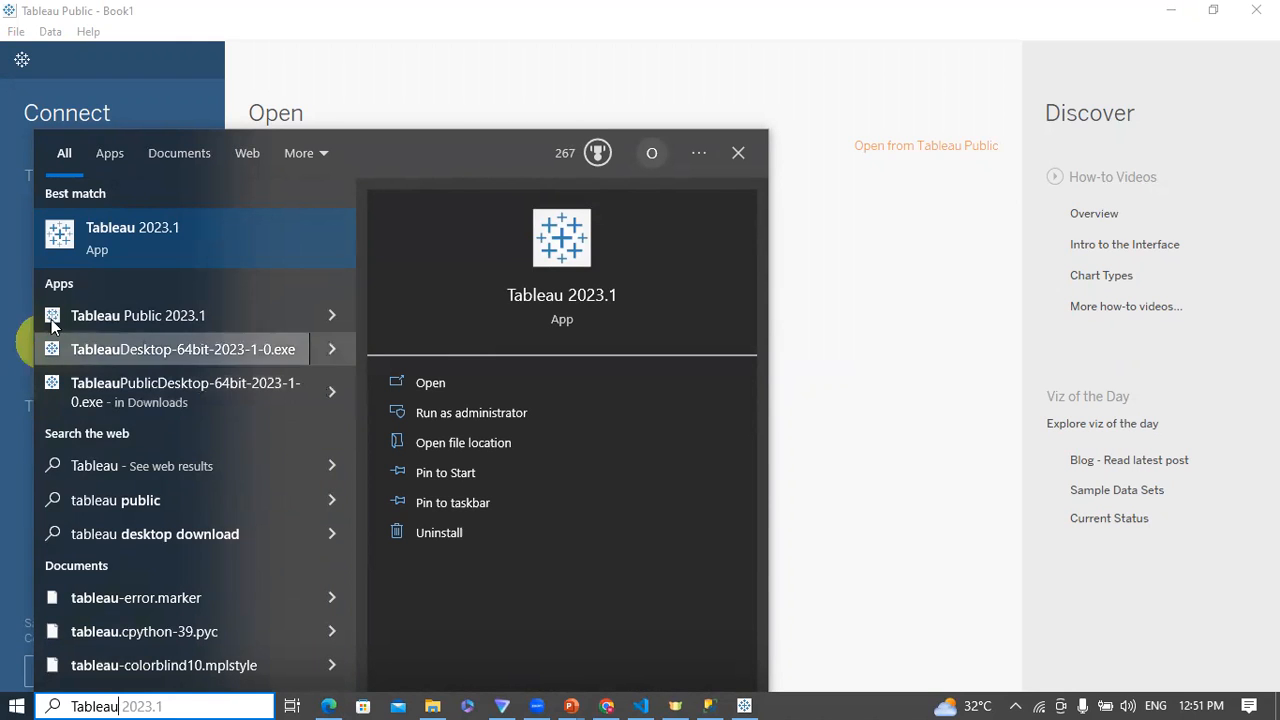
click(165, 236)
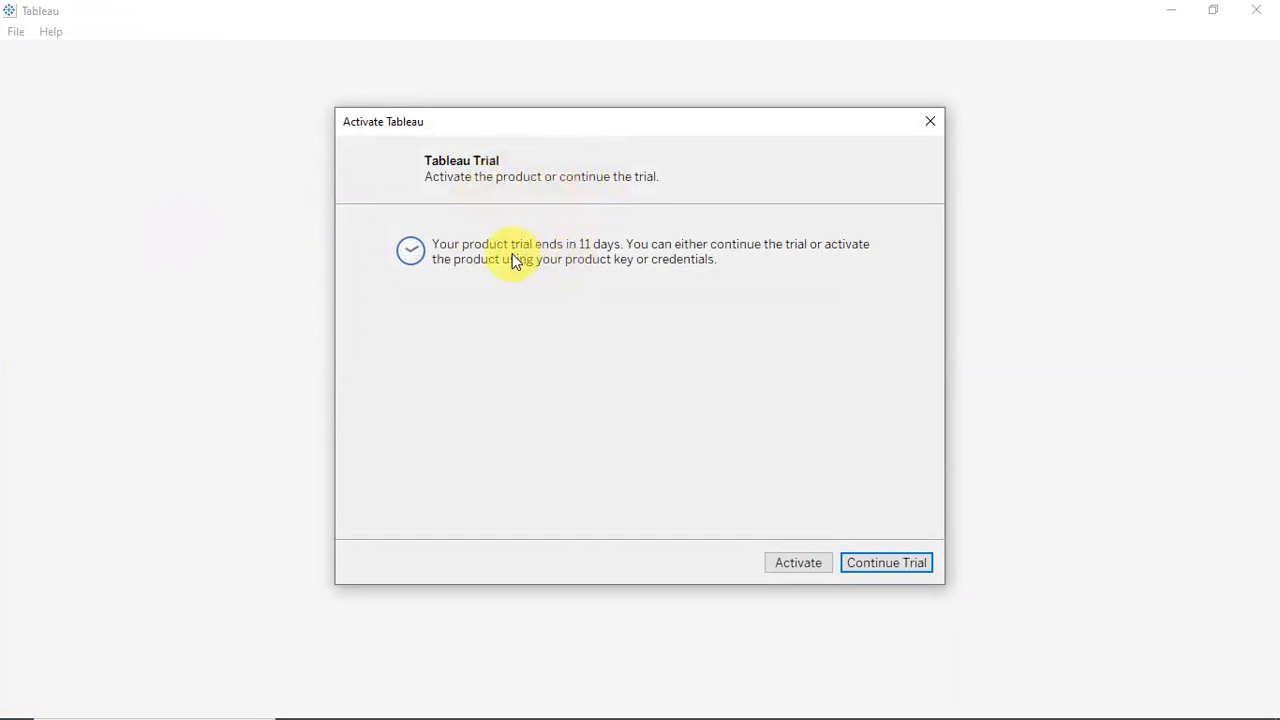
click(883, 565)
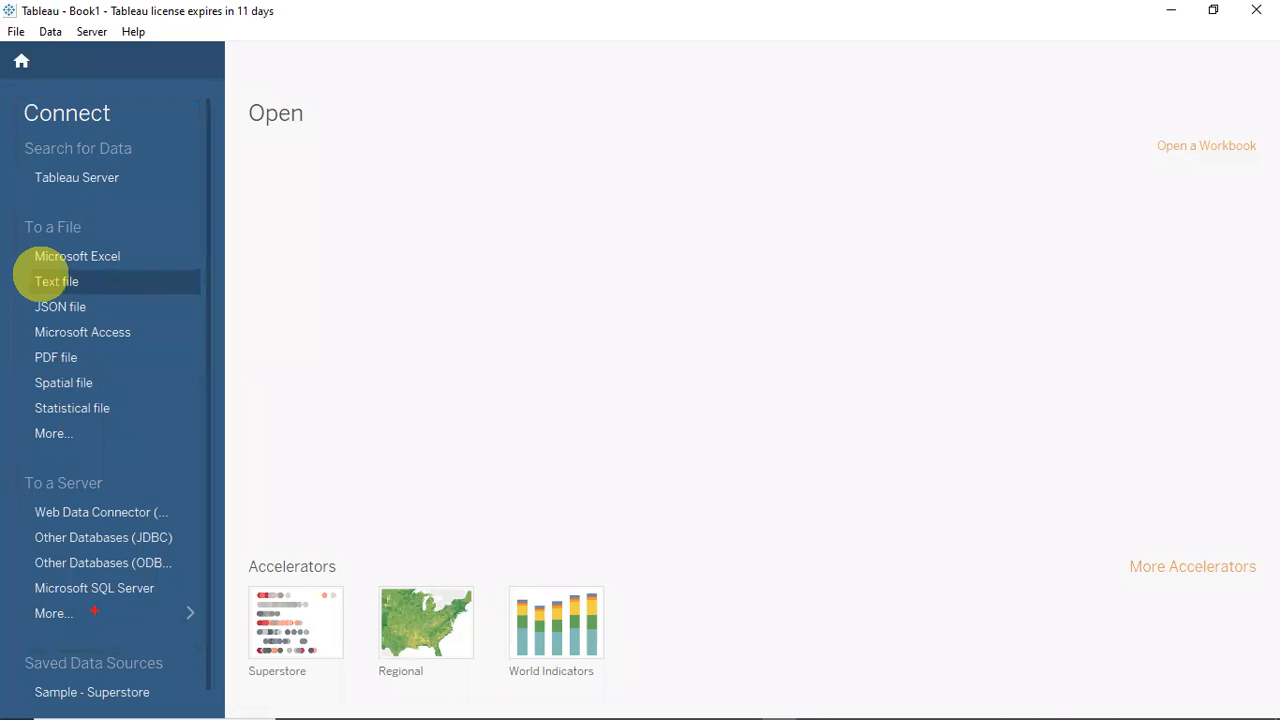
Check the additional file options in Tableau Desktop, then compare its server connections with those in Tableau Public.
click(54, 435)
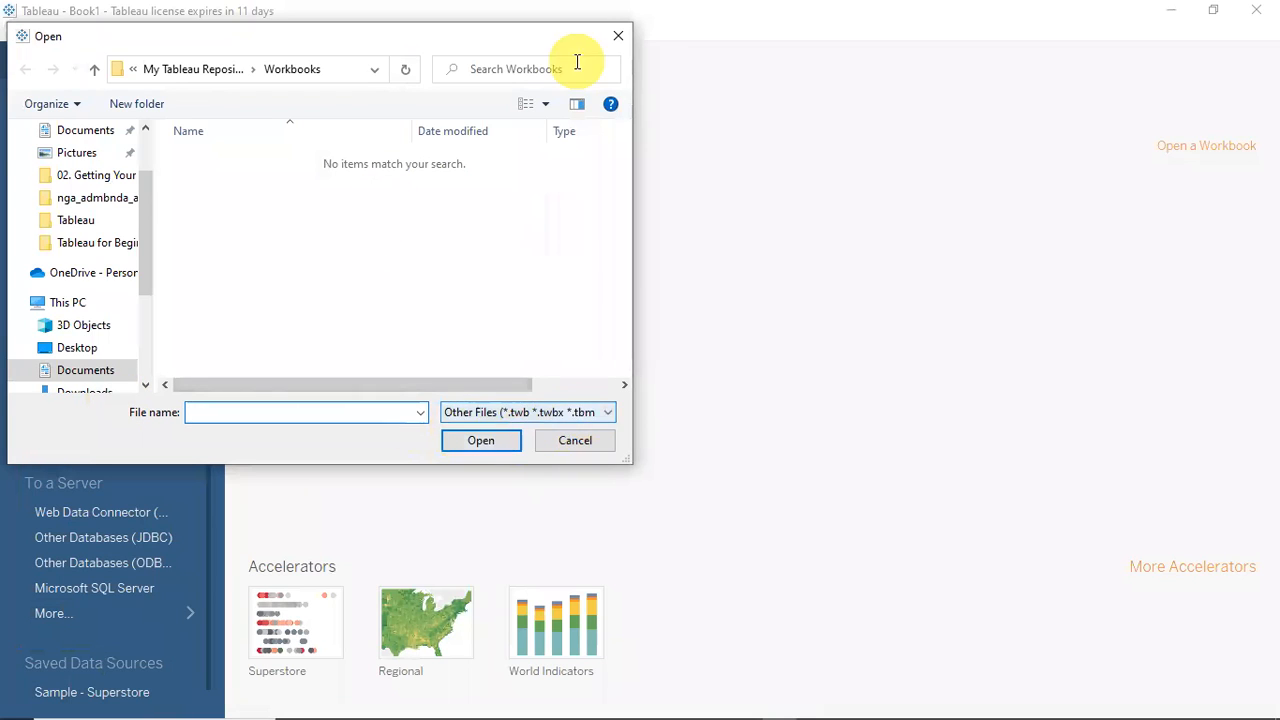
click(619, 35)
mouse_move(843, 697)
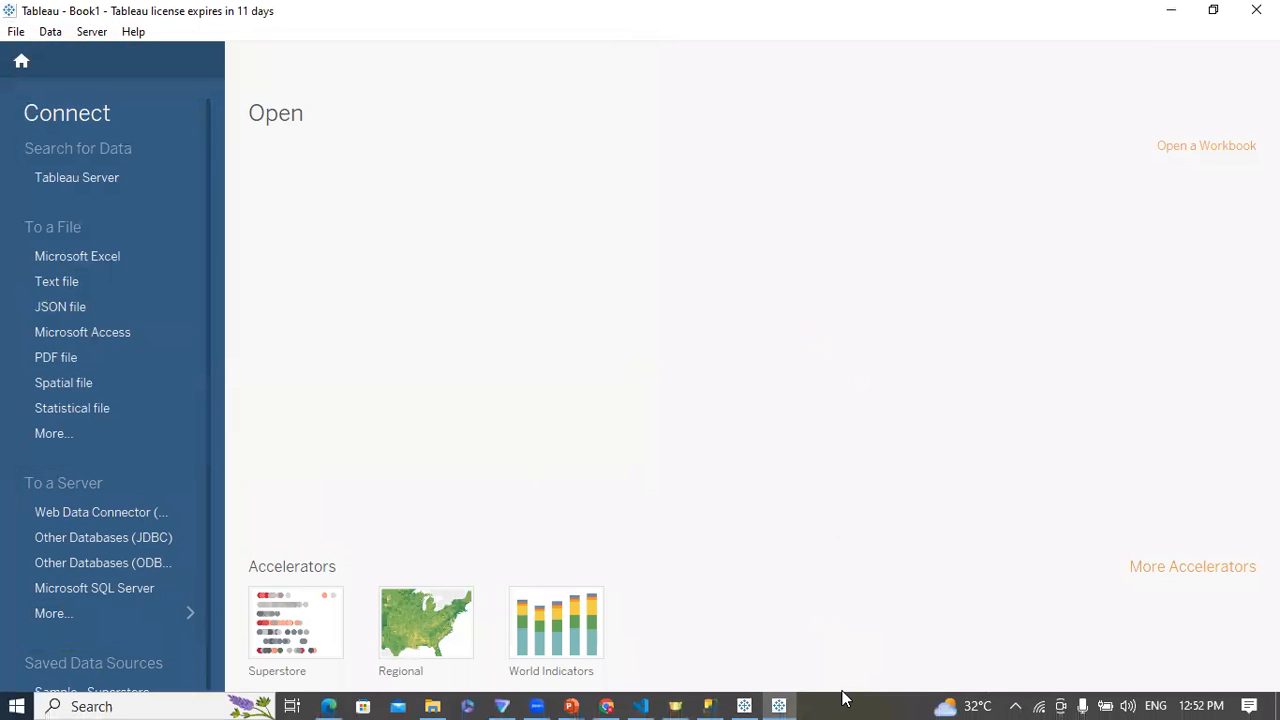
mouse_move(740, 697)
click(673, 628)
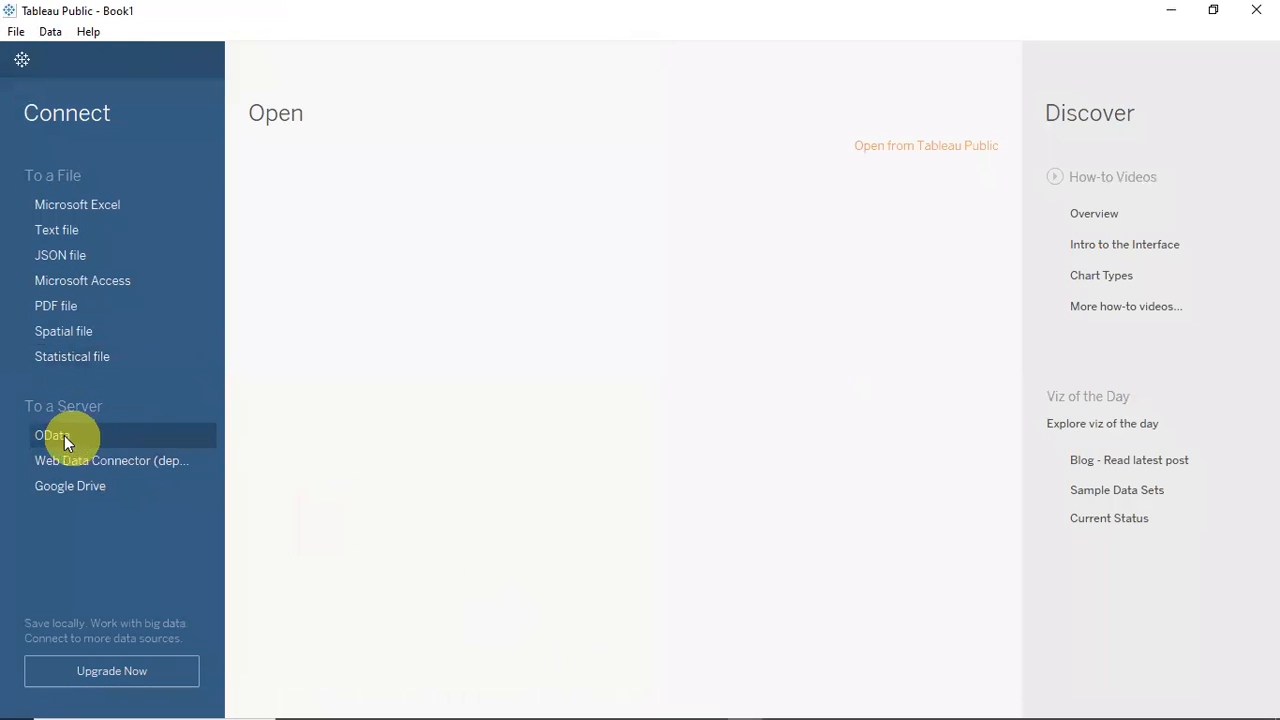
click(744, 706)
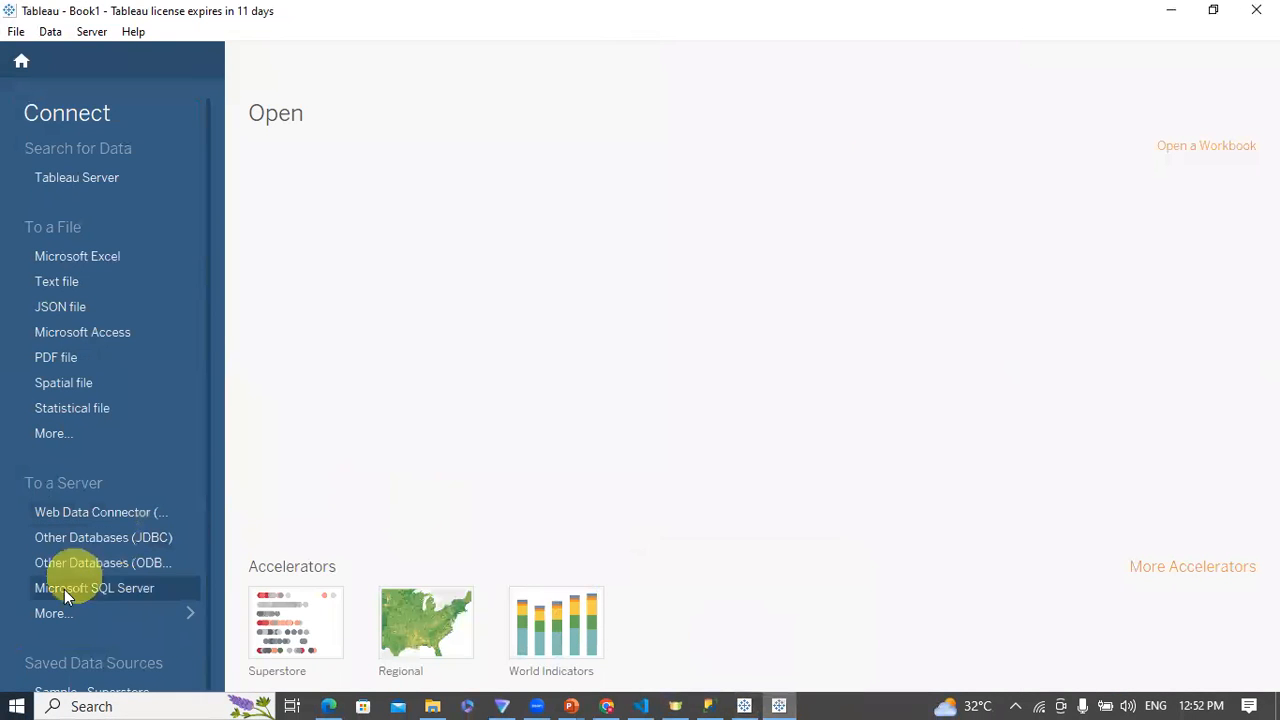
Search the full list of server connectors for "SQL Serv" and open the Microsoft SQL Server connection.
click(86, 607)
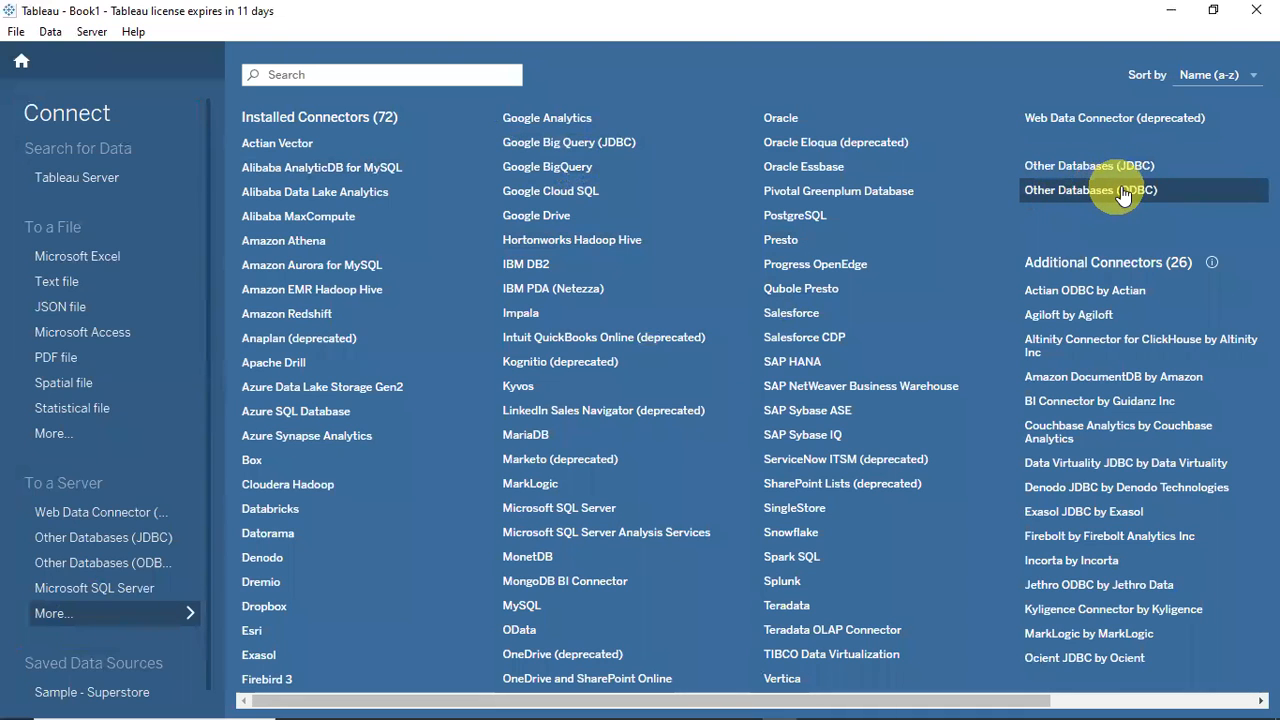
click(331, 76)
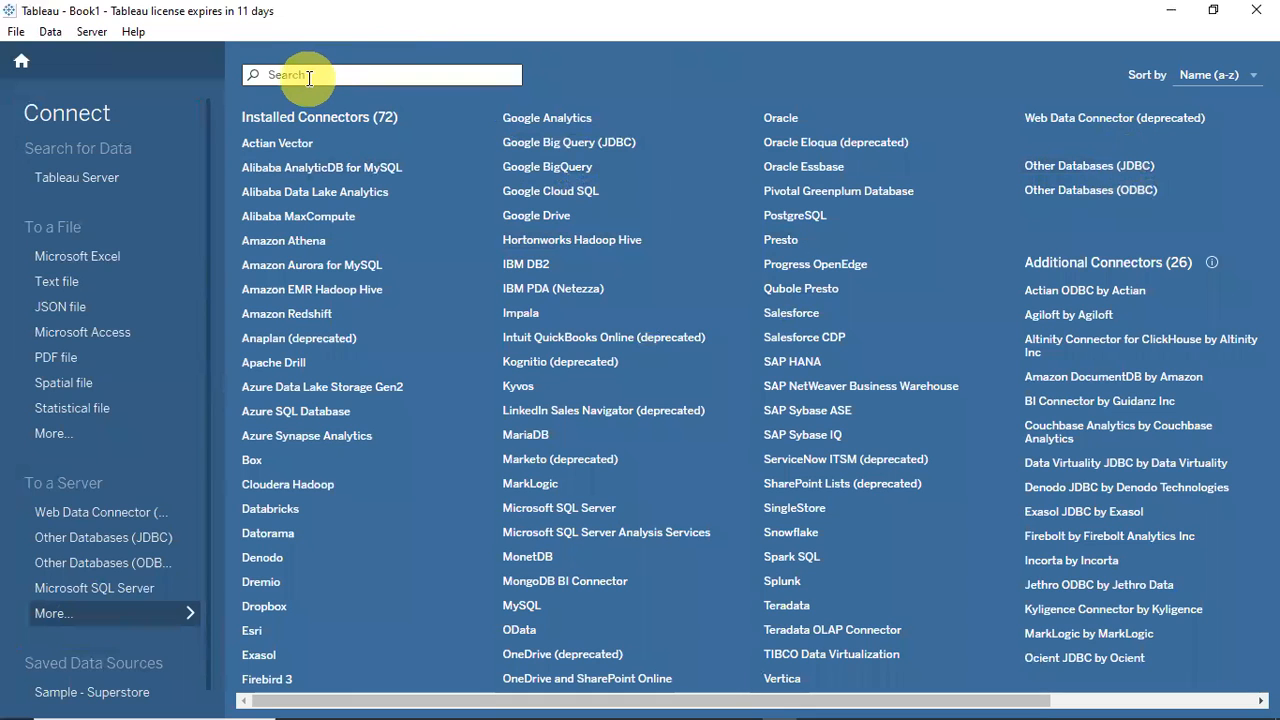
click(309, 77)
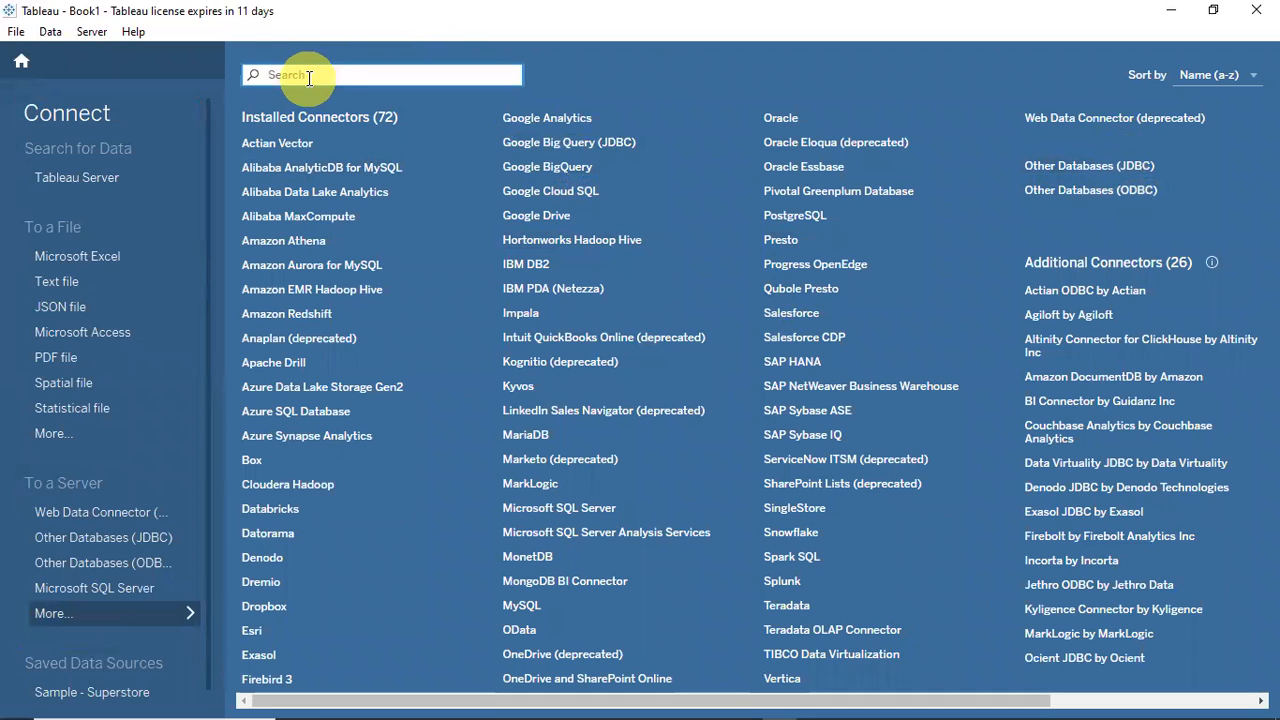
text(SQL Serv)
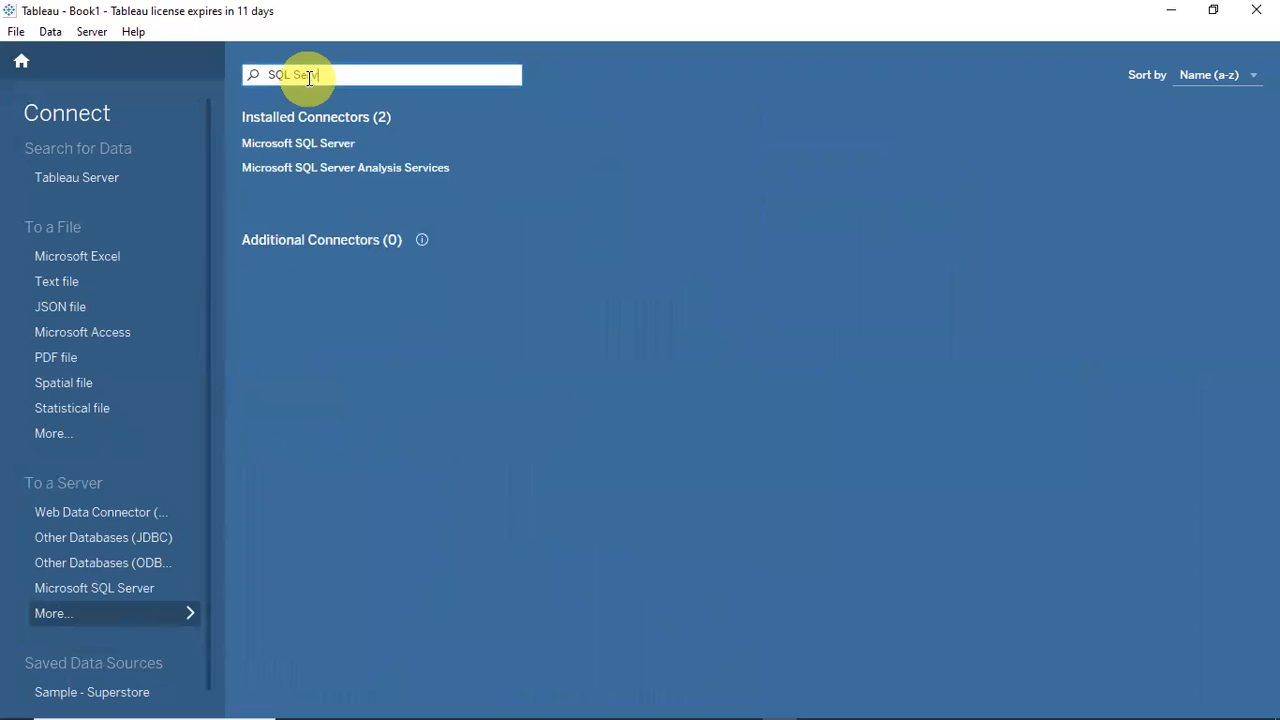
click(305, 148)
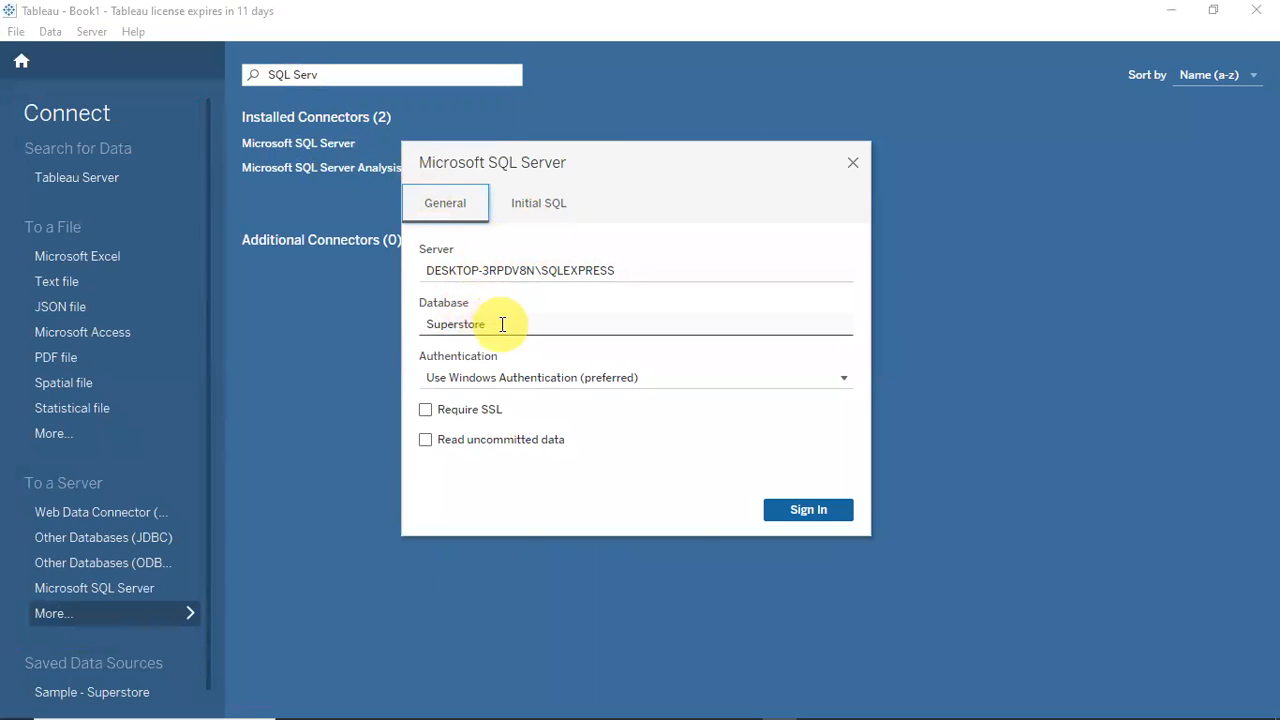
Switch to SQL Server Management Studio and connect to the DESKTOP-3RPDV8N\SQLEXPRESS database engine with Windows Authentication.
mouse_move(778, 700)
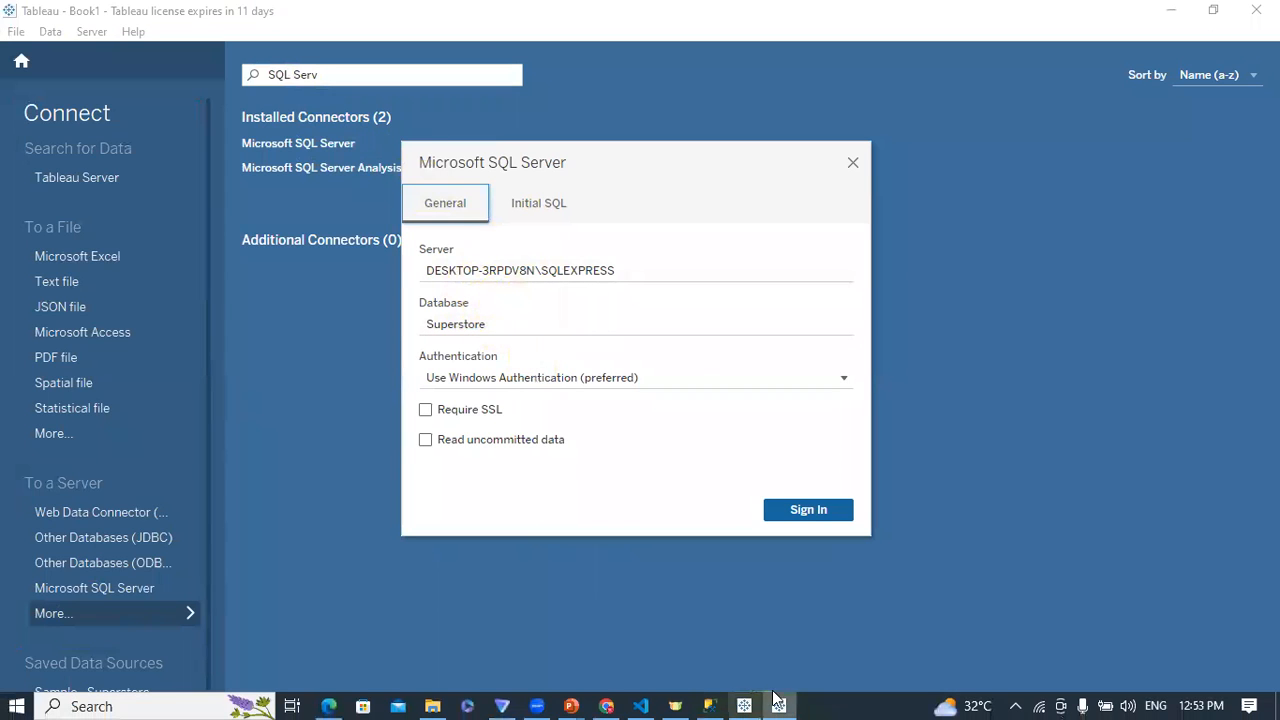
click(710, 705)
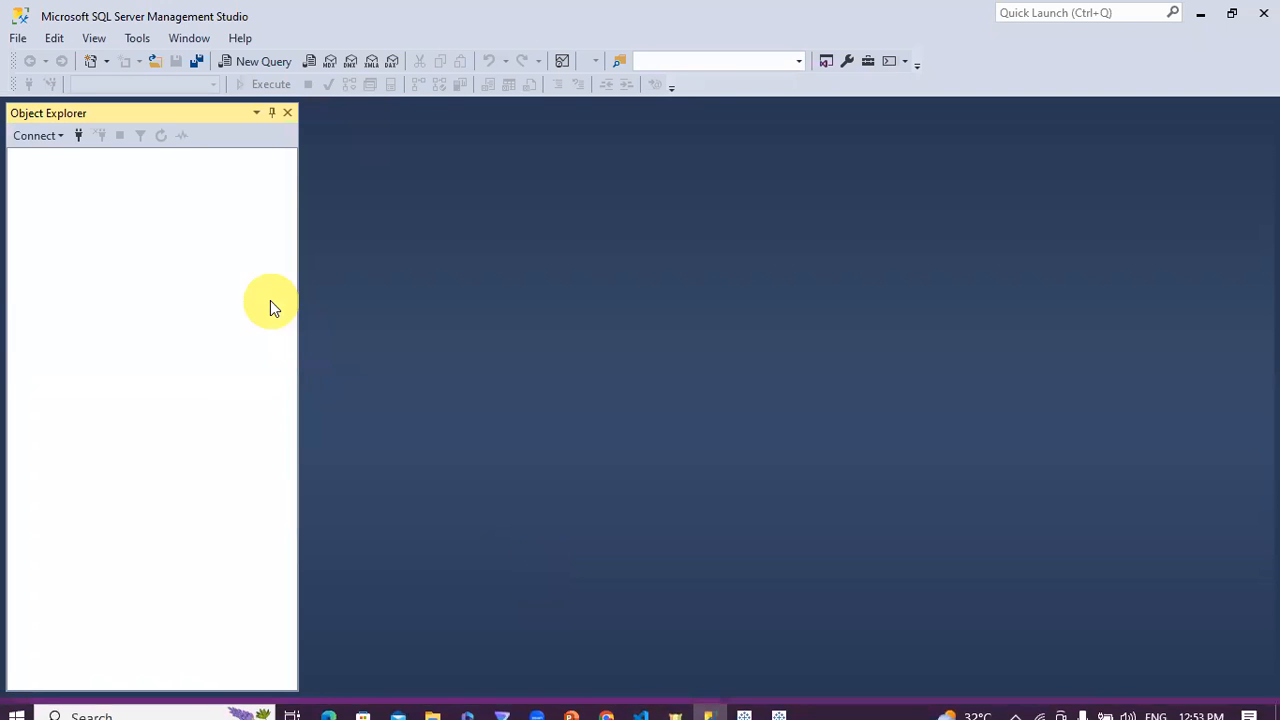
click(79, 135)
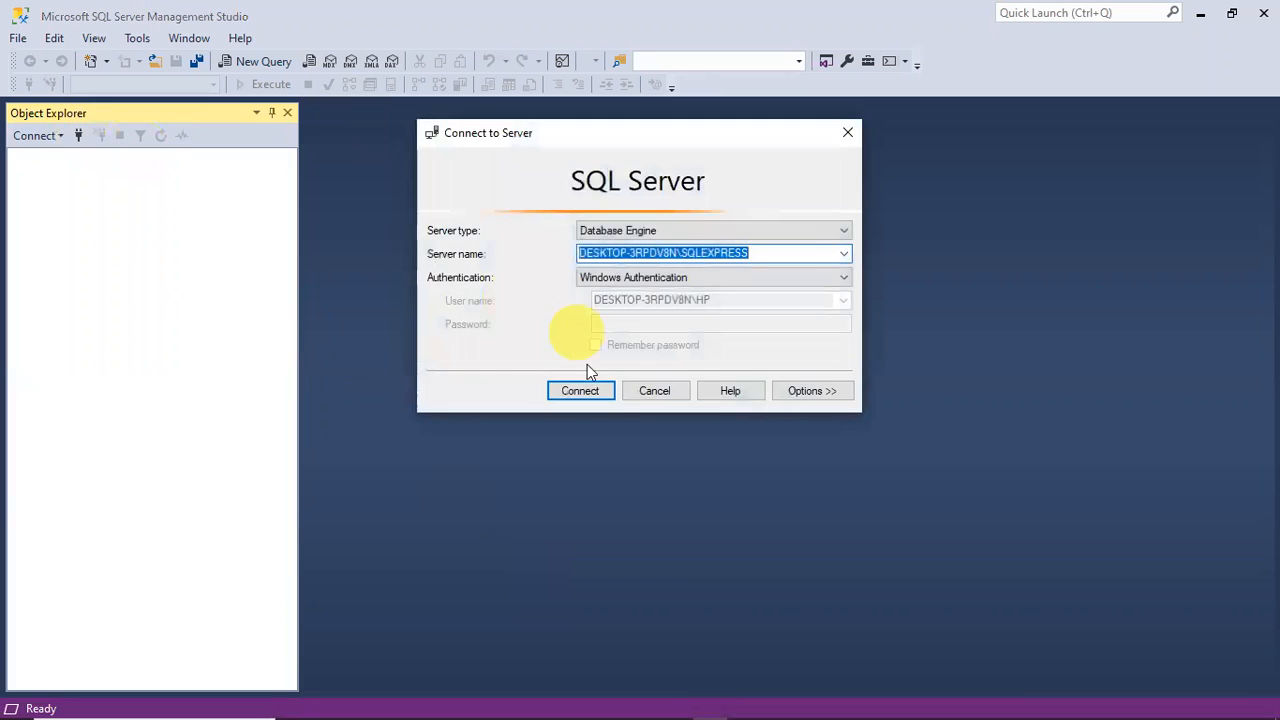
click(588, 390)
Expand the server's databases and examine the tables in the Superstore database.
click(37, 175)
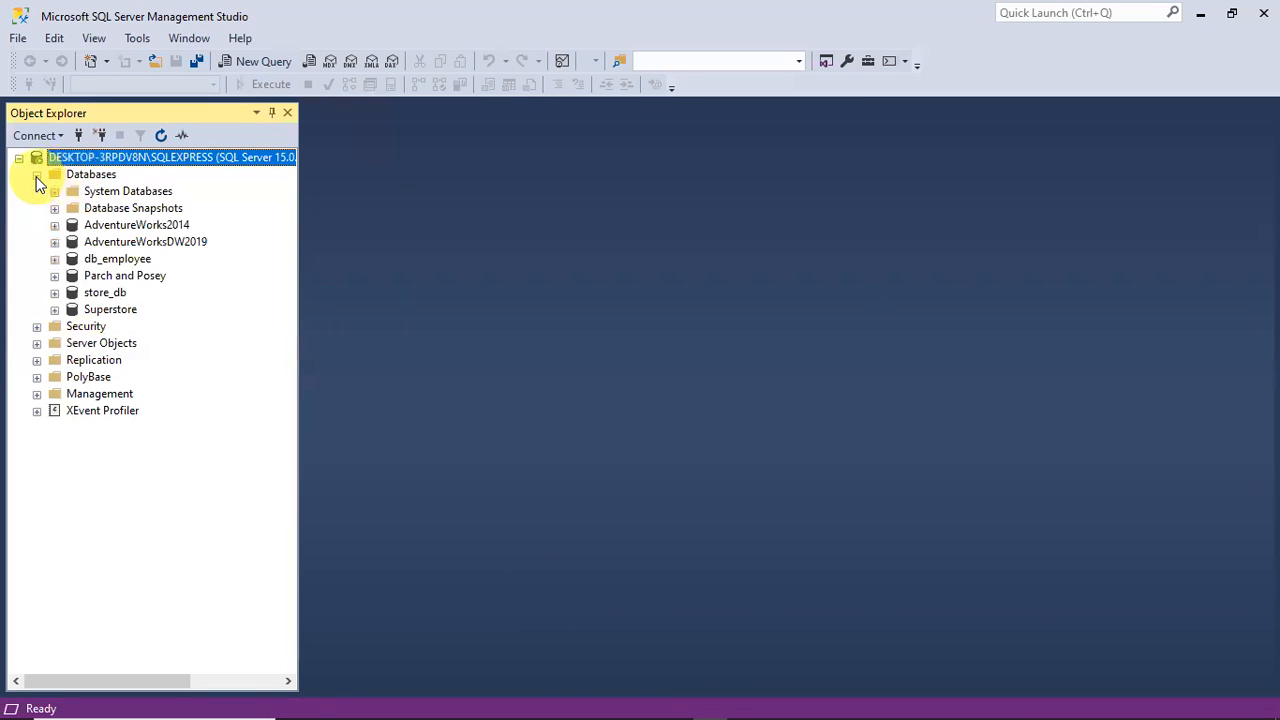
click(108, 309)
click(54, 310)
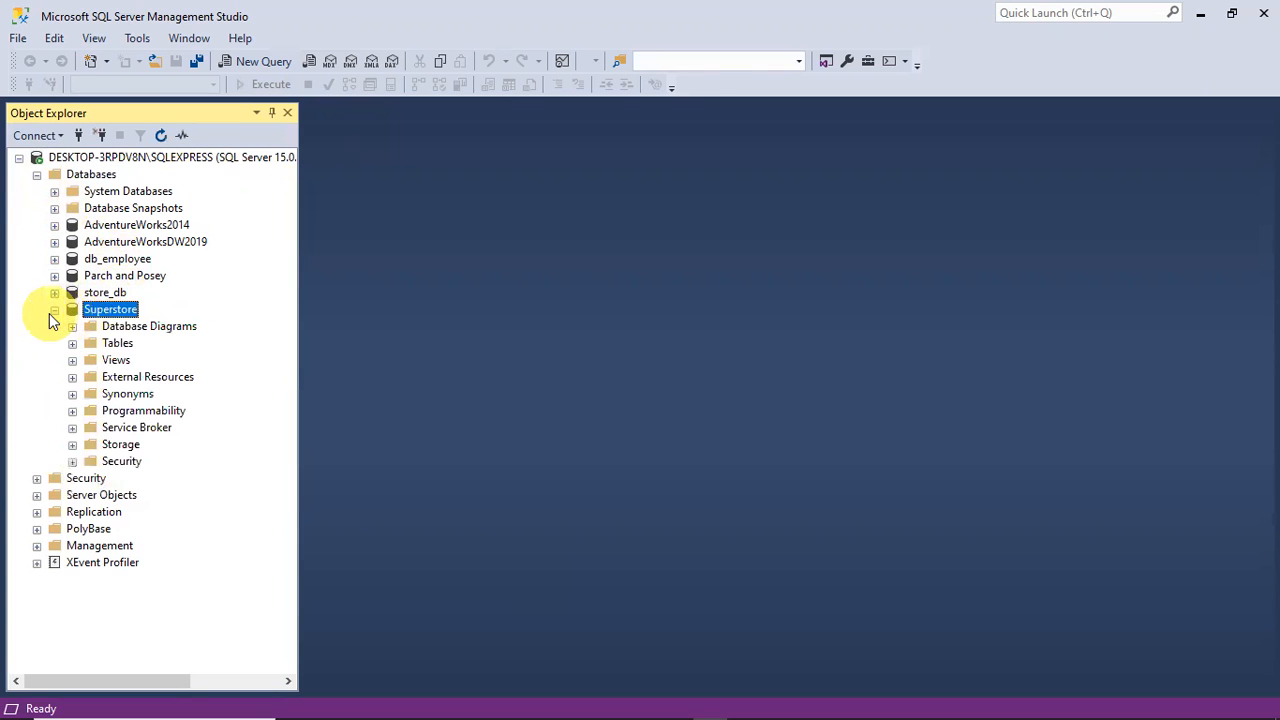
click(72, 343)
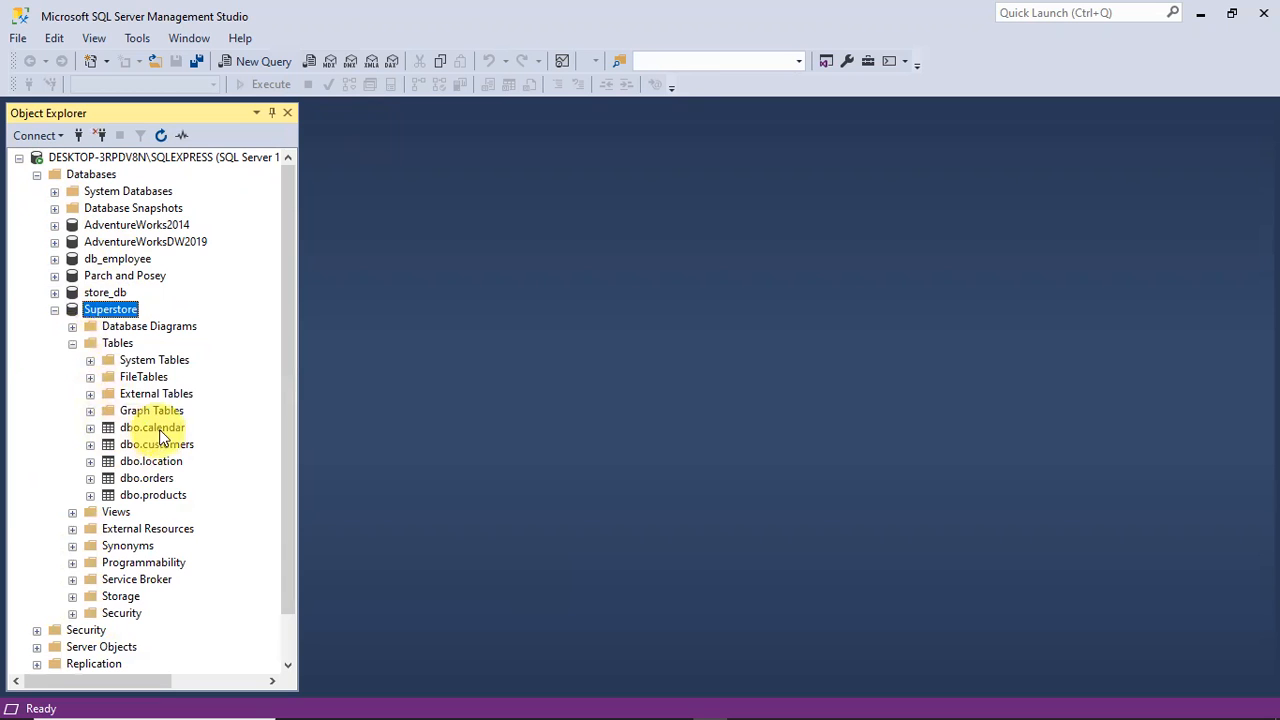
Switch back to Tableau Desktop, check the authentication options, and sign in to the Superstore database with Windows Authentication.
key(super)
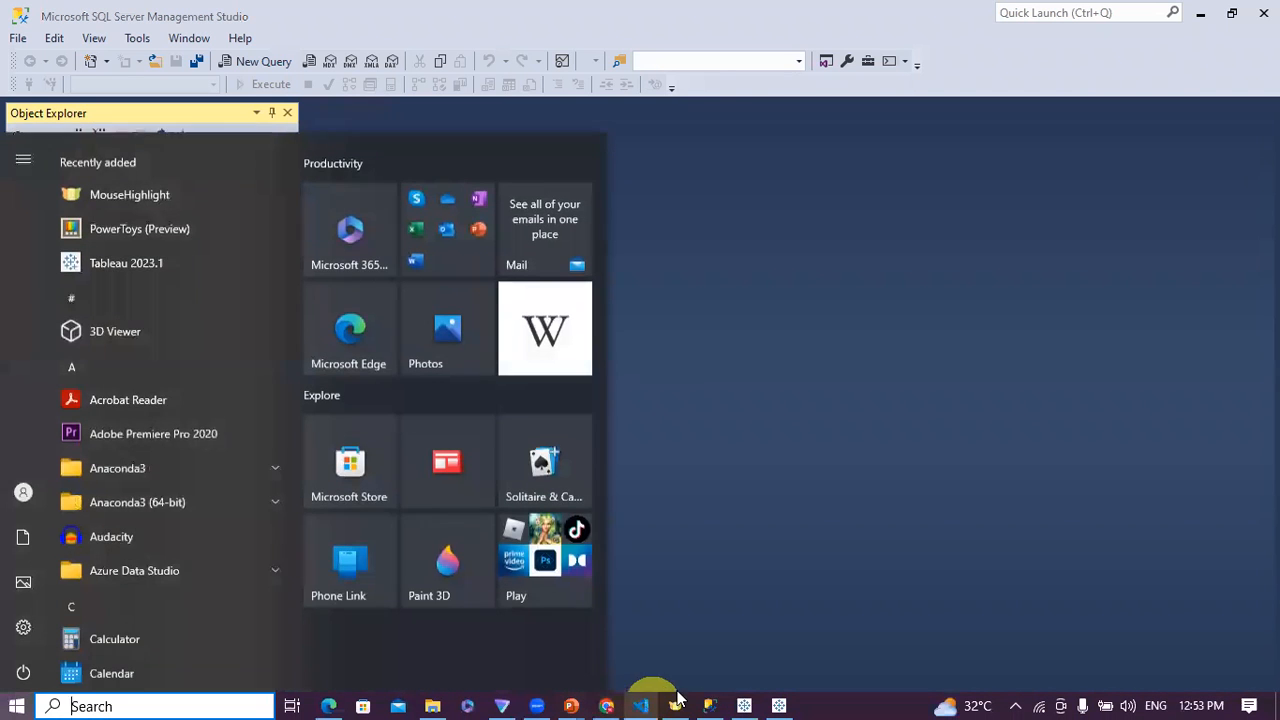
click(776, 704)
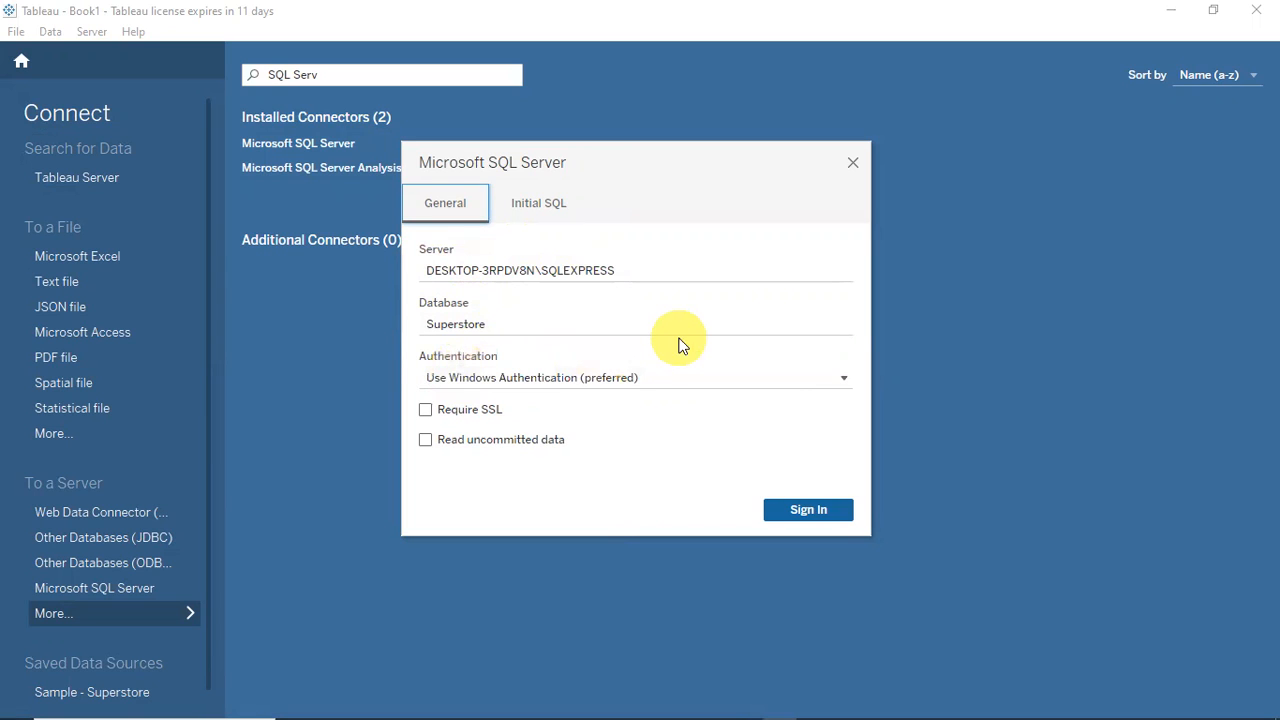
click(843, 378)
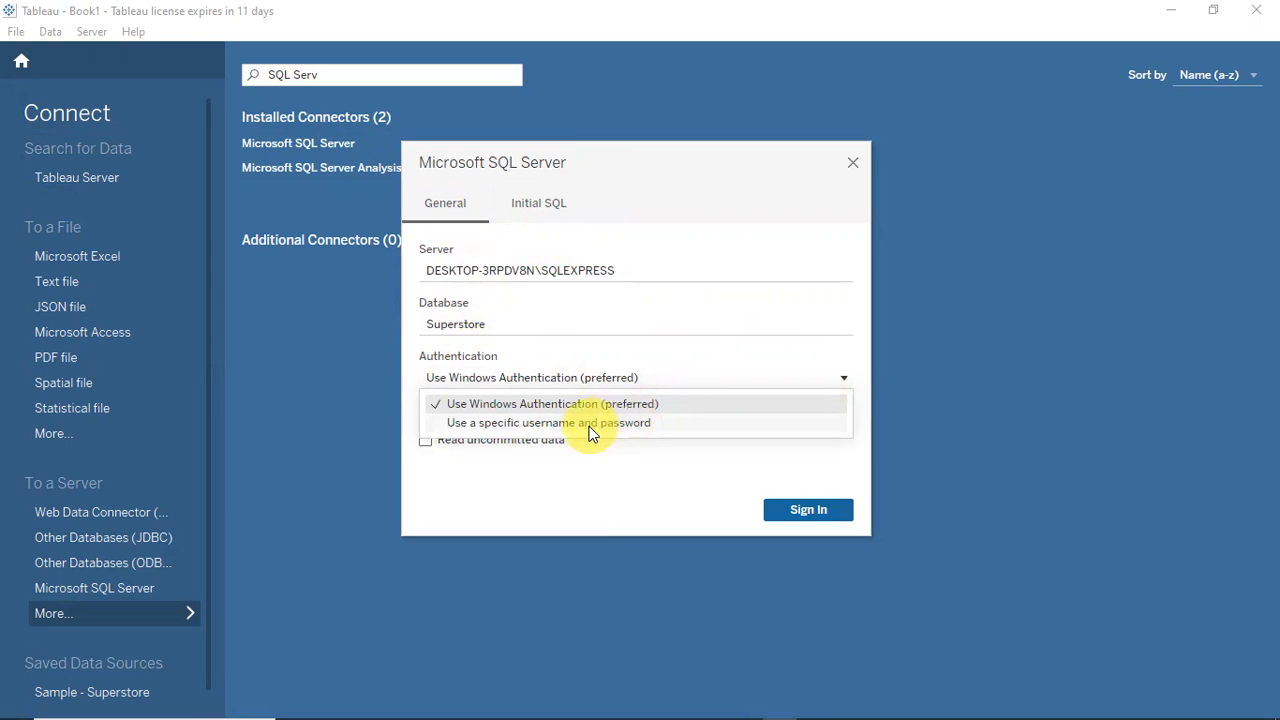
click(811, 365)
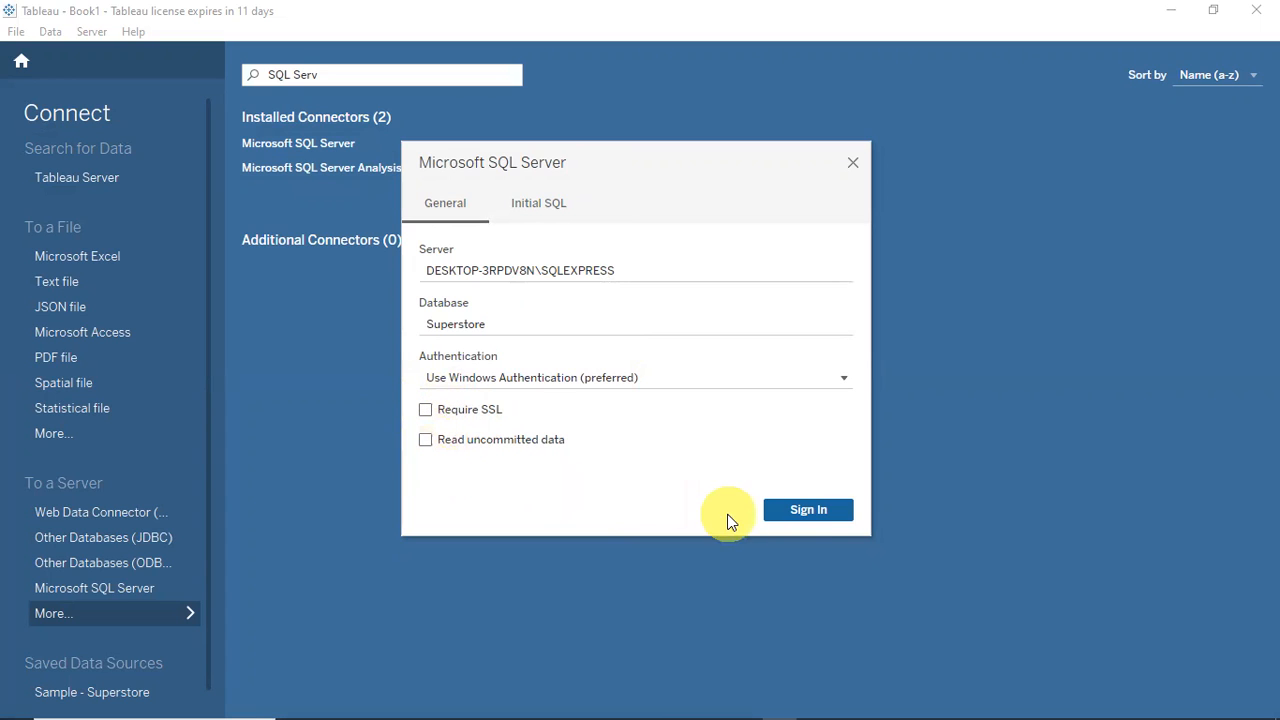
click(798, 518)
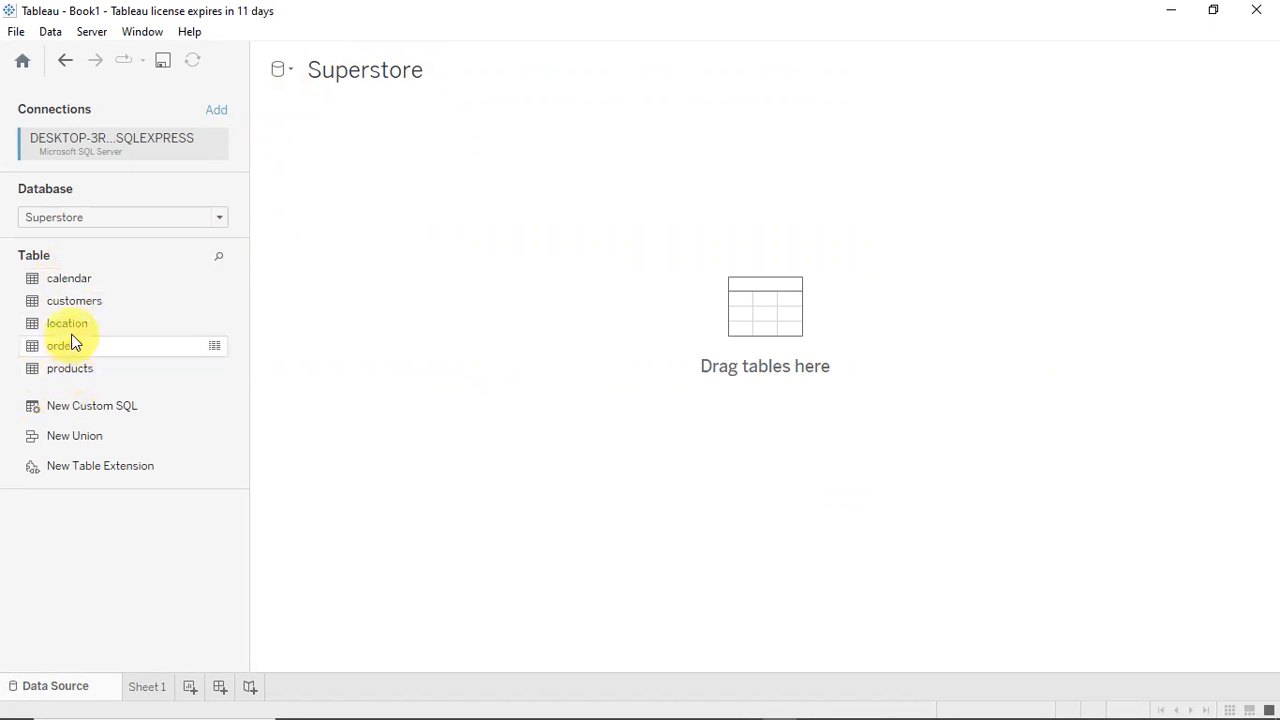
Add the products table to the data source canvas and update its data preview.
drag(72, 372, 666, 248)
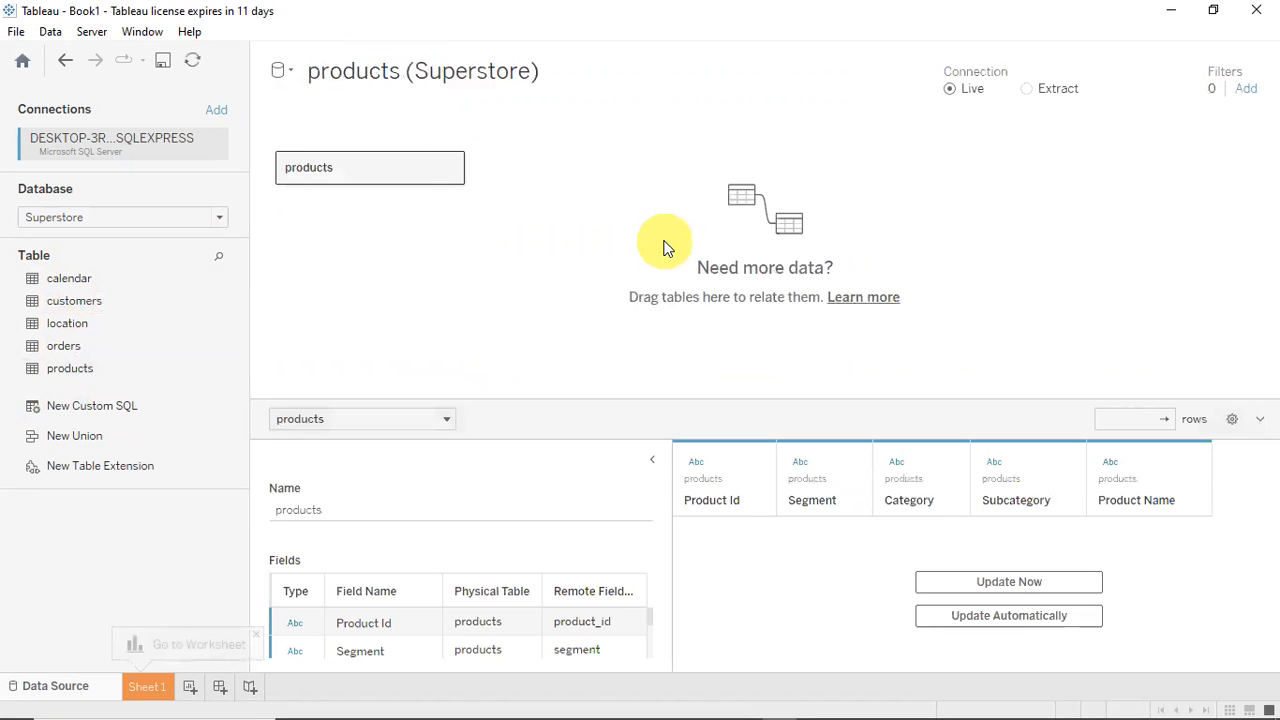
click(1009, 584)
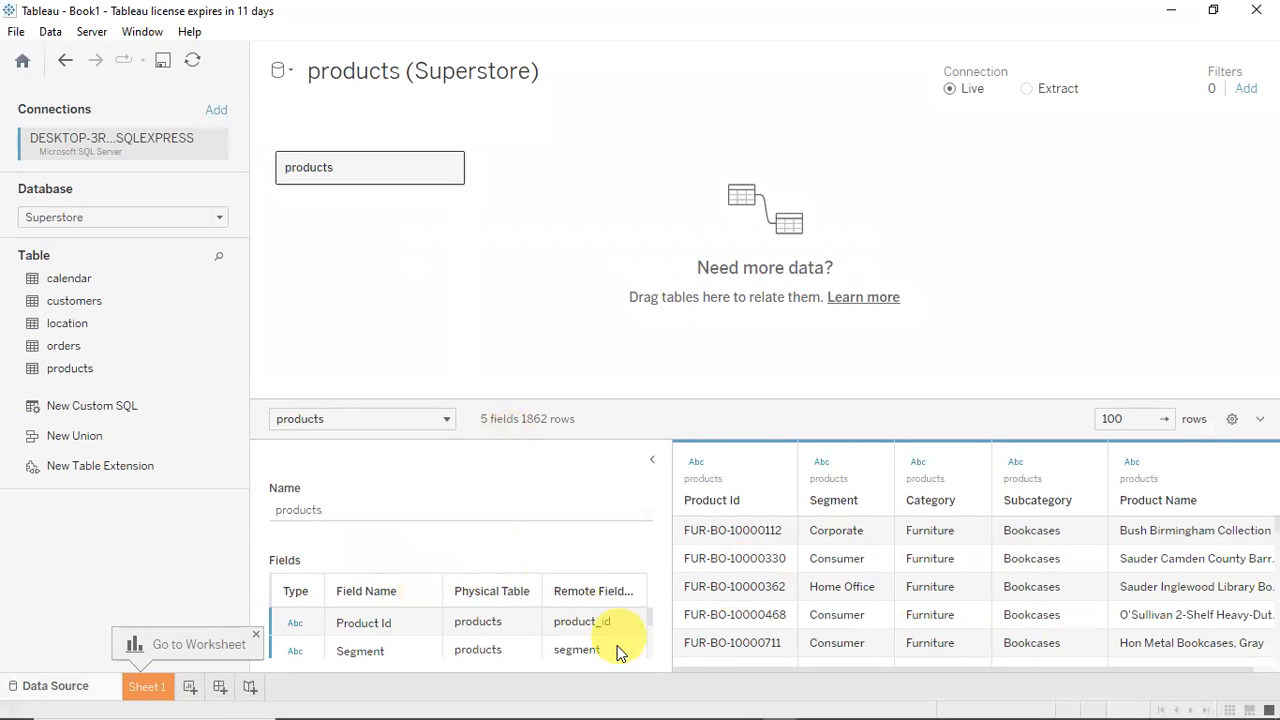
Return to the PowerPoint slide show and advance the Lesson Summary slide to the "Data Source Types" point.
mouse_move(691, 694)
mouse_move(575, 697)
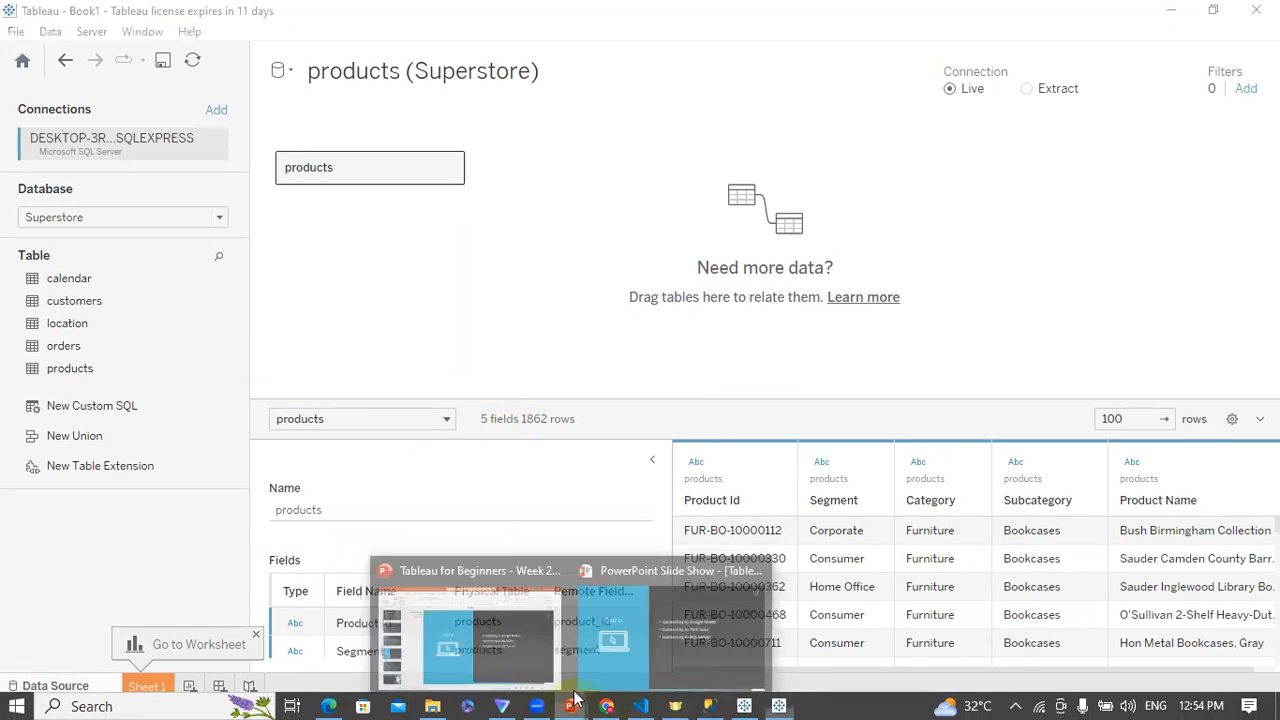
click(648, 645)
key(Right)
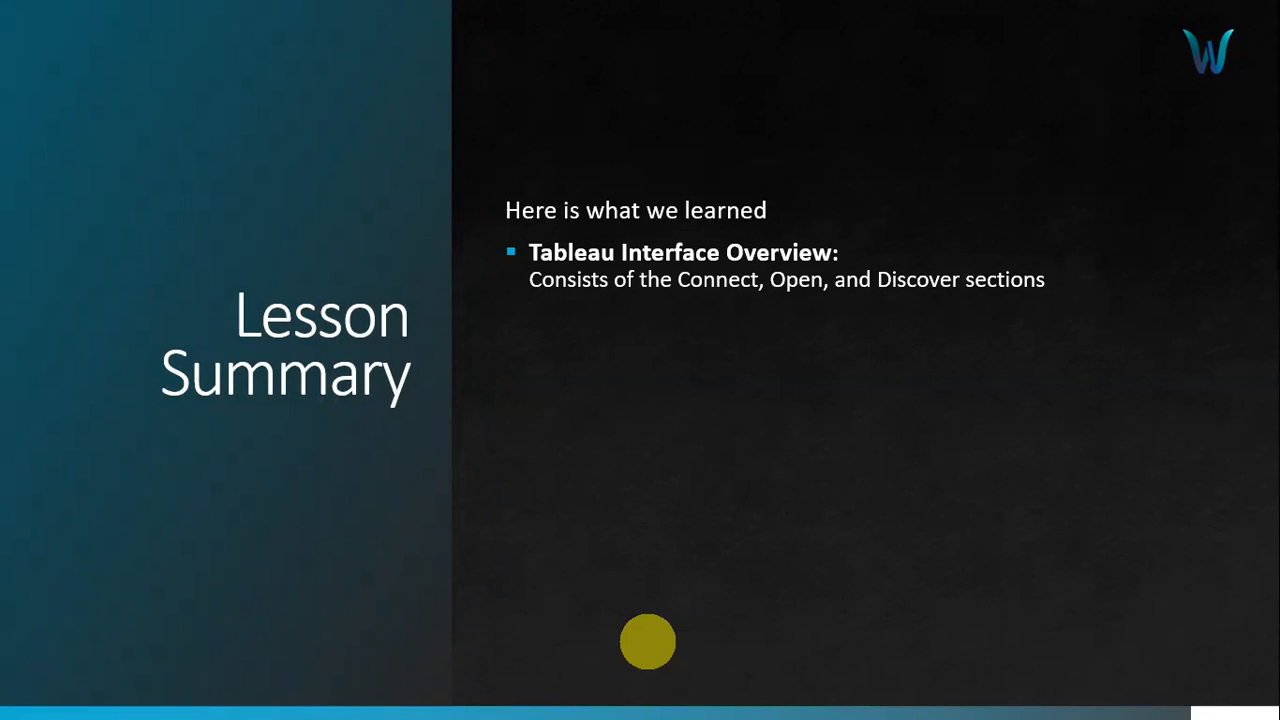
key(Right)
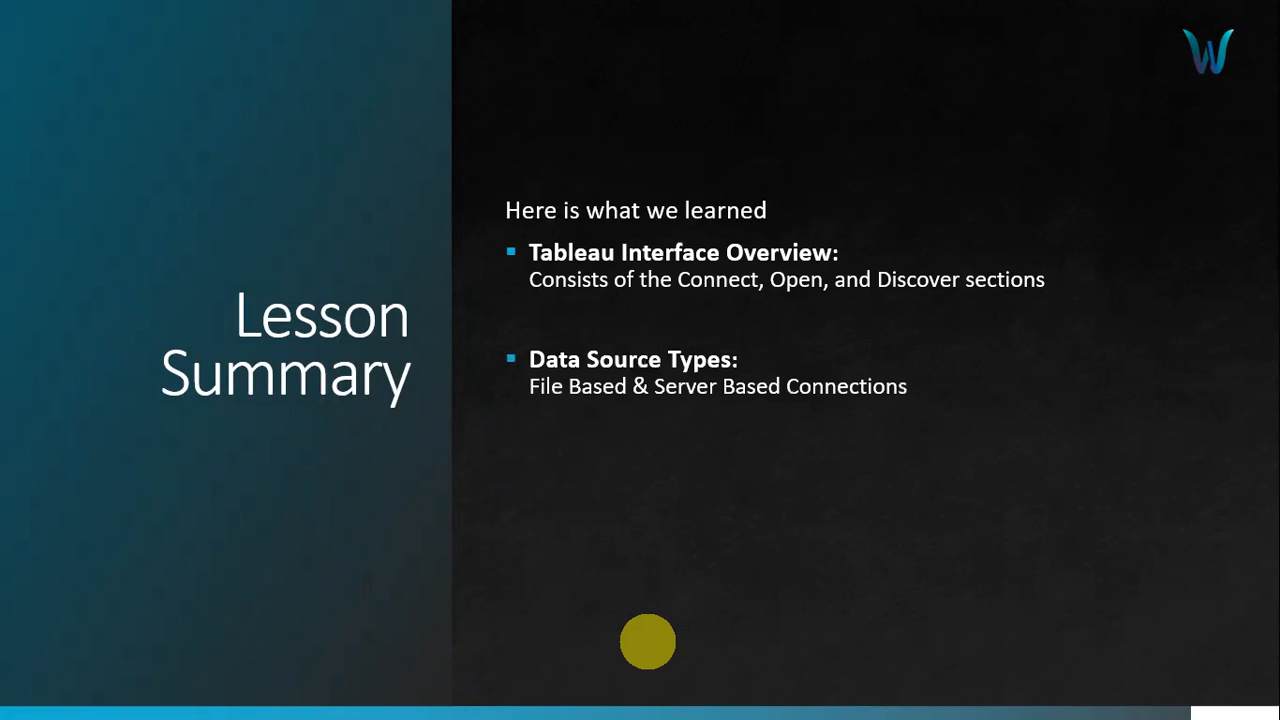